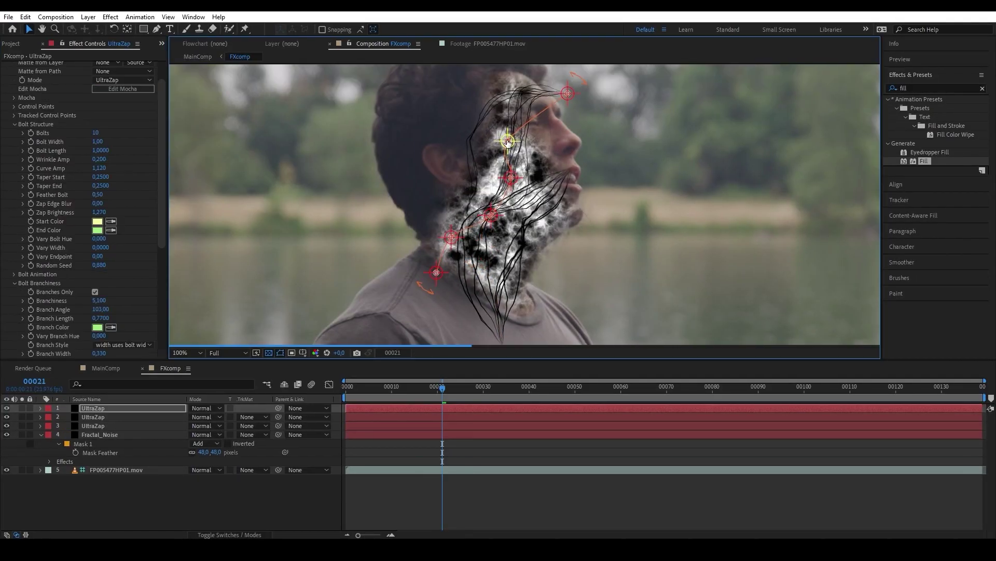
Step: Open the MainComp composition and scrub through the glowing vein effect on the man's face and neck
{"action": "left_click", "coordinate": [197, 56]}
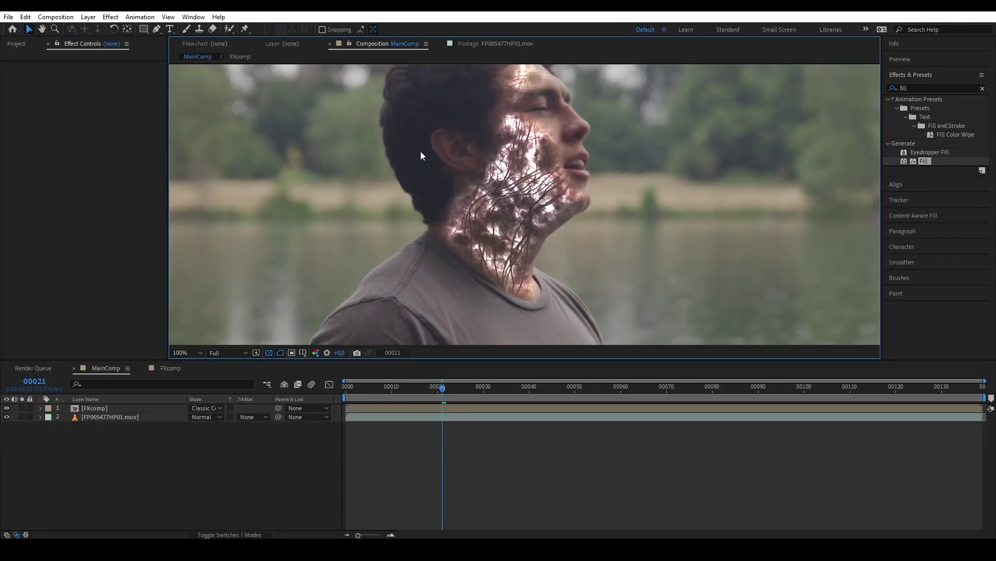
{"action": "left_click_drag", "start_coordinate": [387, 389], "coordinate": [519, 393]}
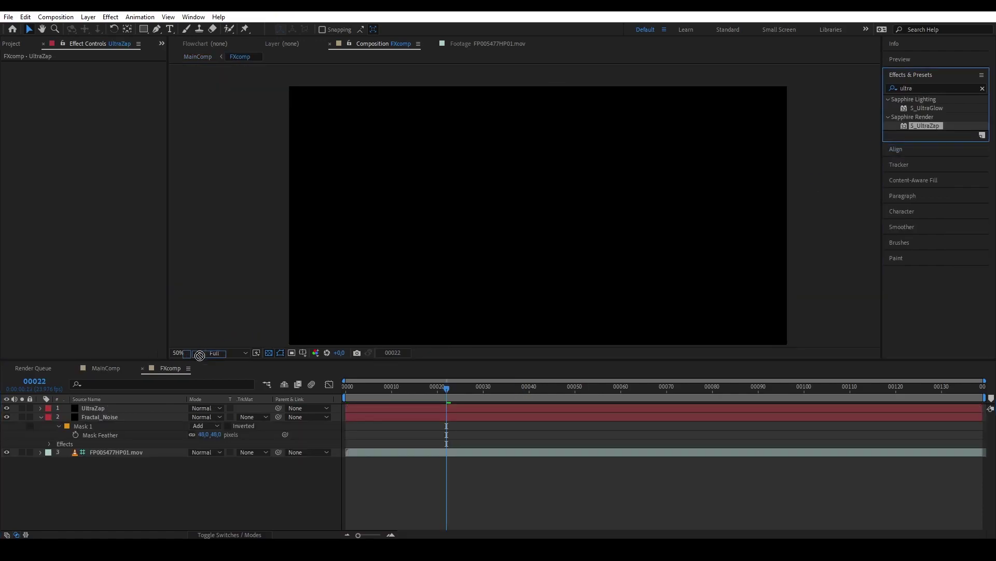
Step: Apply the S_UltraZap effect to the UltraZap layer in FXcomp
{"action": "left_click", "coordinate": [111, 407]}
{"action": "left_click", "coordinate": [137, 176]}
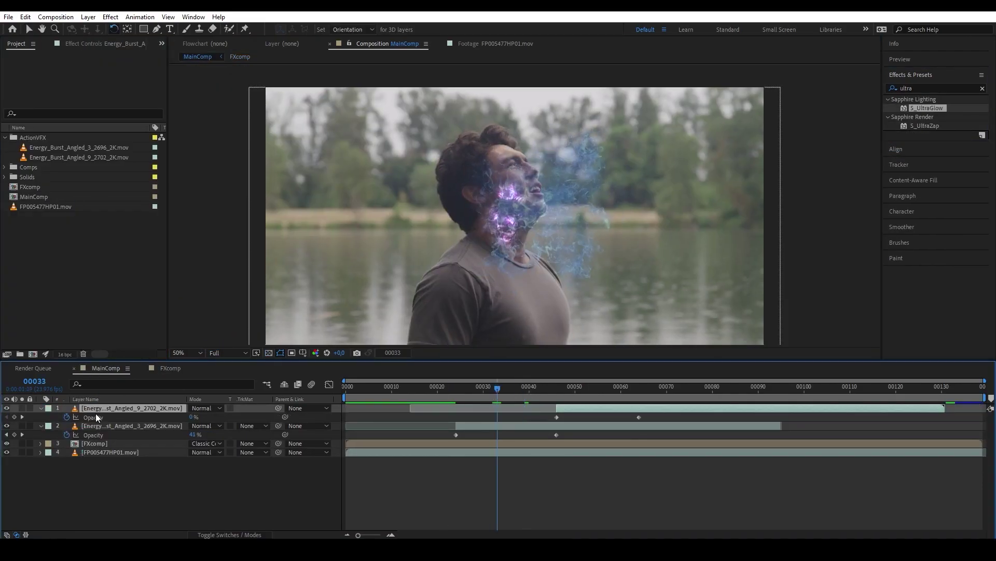
Step: Reposition the Energy_Burst_Angled_3_2696_2K.mov layer over the man's neck and reduce its scale
{"action": "scroll", "coordinate": [444, 240], "scroll_direction": "up", "scroll_amount": 2}
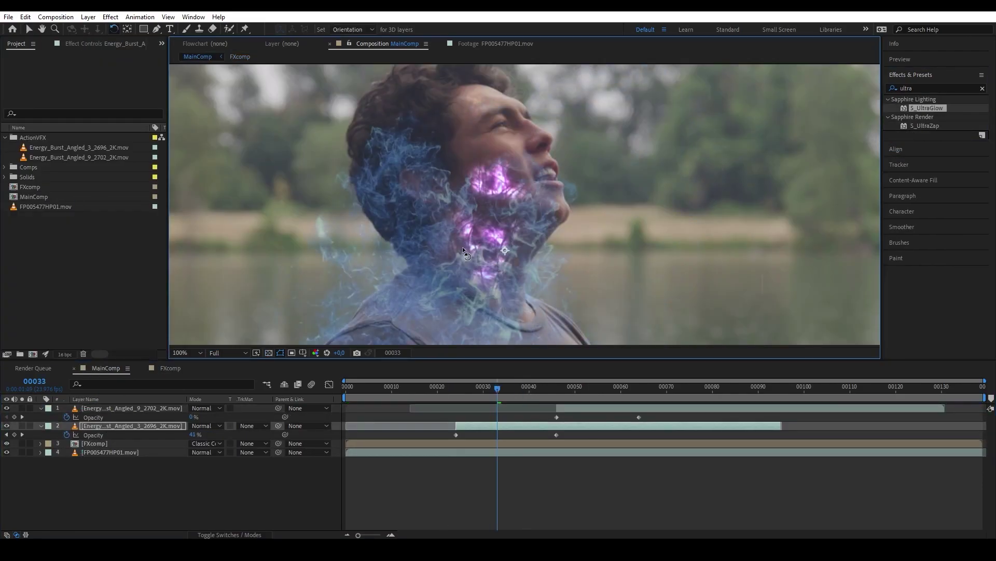
{"action": "scroll", "coordinate": [444, 240], "scroll_direction": "down", "scroll_amount": 1}
{"action": "left_click_drag", "start_coordinate": [443, 240], "coordinate": [377, 257]}
{"action": "left_click_drag", "start_coordinate": [497, 388], "coordinate": [528, 389]}
{"action": "key", "text": "s"}
{"action": "left_click_drag", "start_coordinate": [208, 434], "coordinate": [177, 434]}
{"action": "left_click_drag", "start_coordinate": [424, 227], "coordinate": [486, 217]}
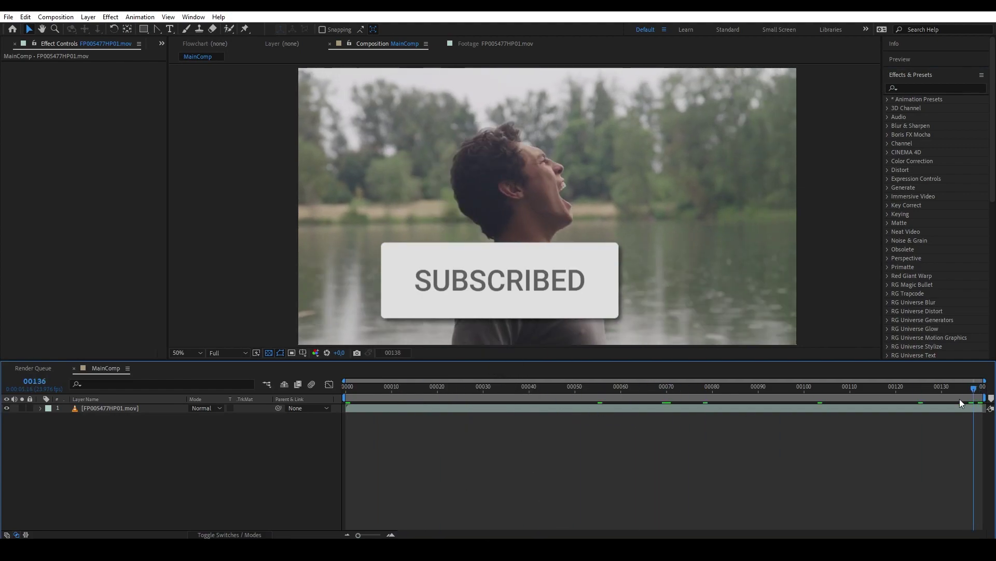
Step: Return the playhead to frame 0 and apply the Mocha Pro effect to the FP005477HP01.mov layer
{"action": "left_click_drag", "start_coordinate": [579, 420], "coordinate": [319, 467]}
{"action": "left_click_drag", "start_coordinate": [359, 392], "coordinate": [318, 464]}
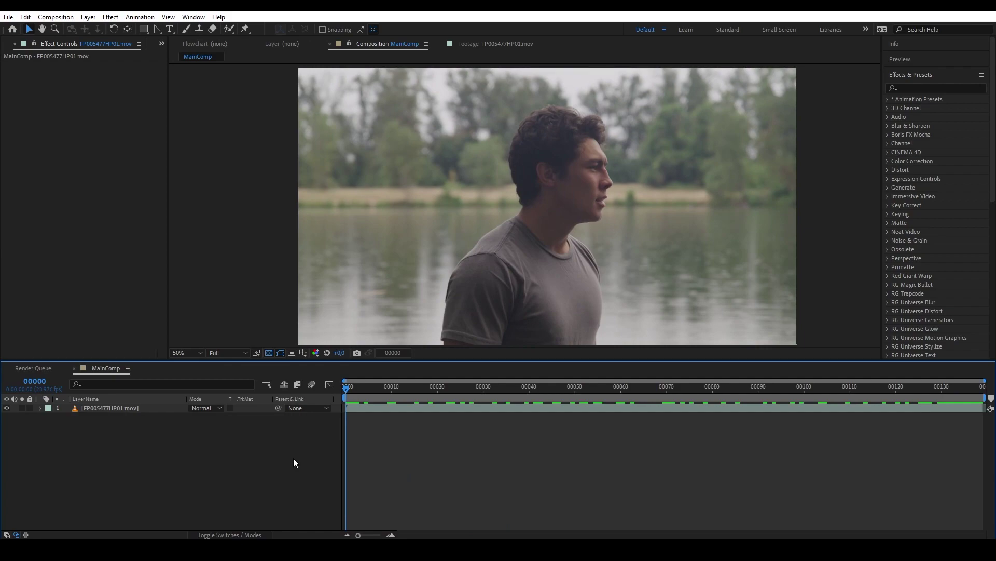
{"action": "left_click", "coordinate": [921, 88]}
{"action": "type", "text": "mocha"}
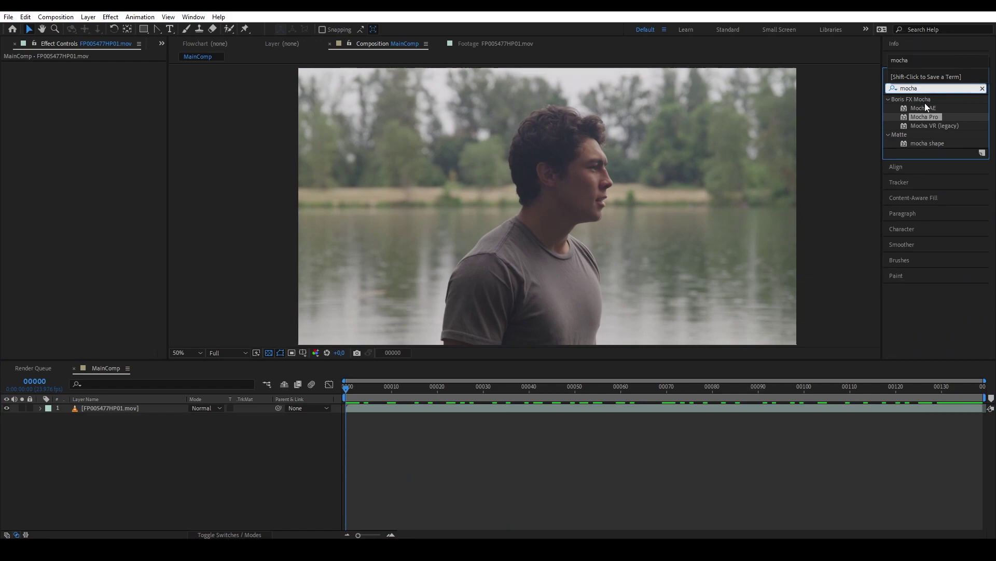
{"action": "left_click_drag", "start_coordinate": [925, 116], "coordinate": [126, 410]}
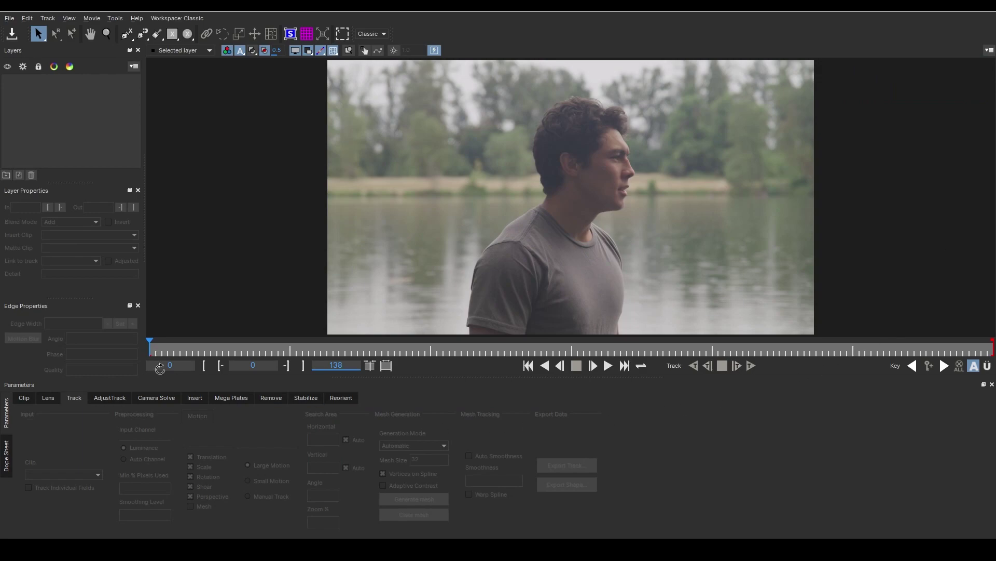
Step: Scrub through the clip in Mocha Pro and go to frame 22
{"action": "left_click_drag", "start_coordinate": [150, 346], "coordinate": [503, 366]}
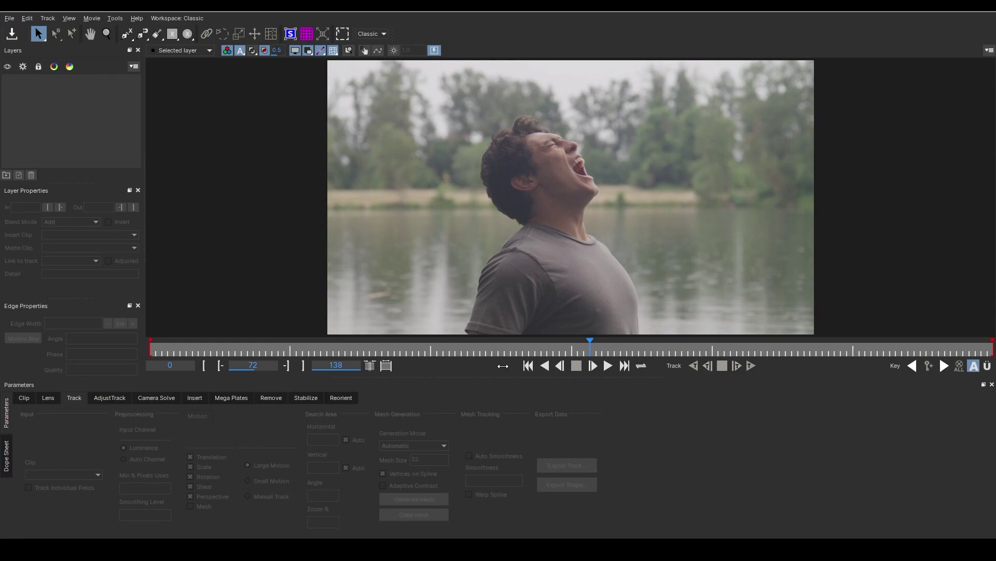
{"action": "left_click_drag", "start_coordinate": [503, 366], "coordinate": [248, 365]}
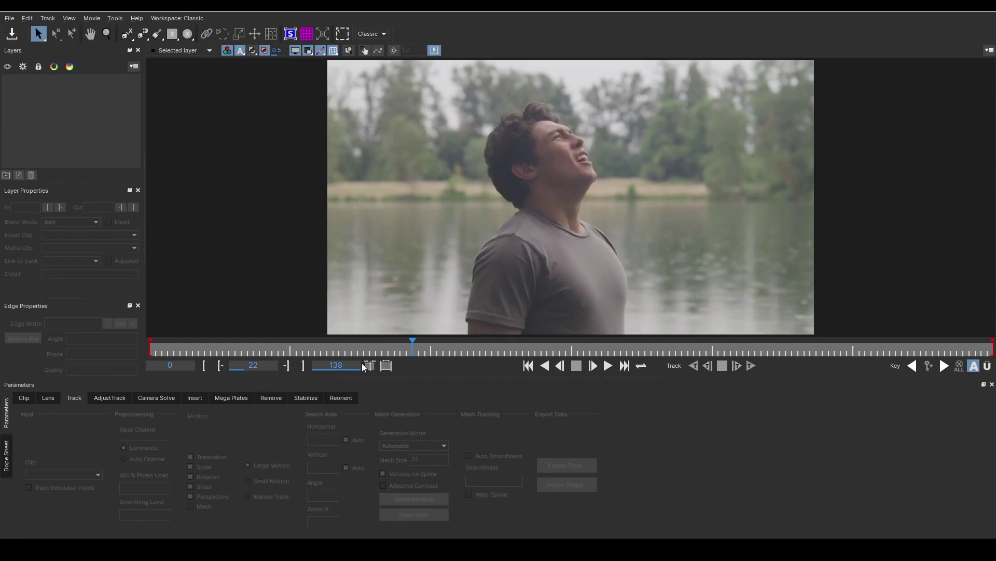
{"action": "type", "text": "22"}
{"action": "key", "text": "Return"}
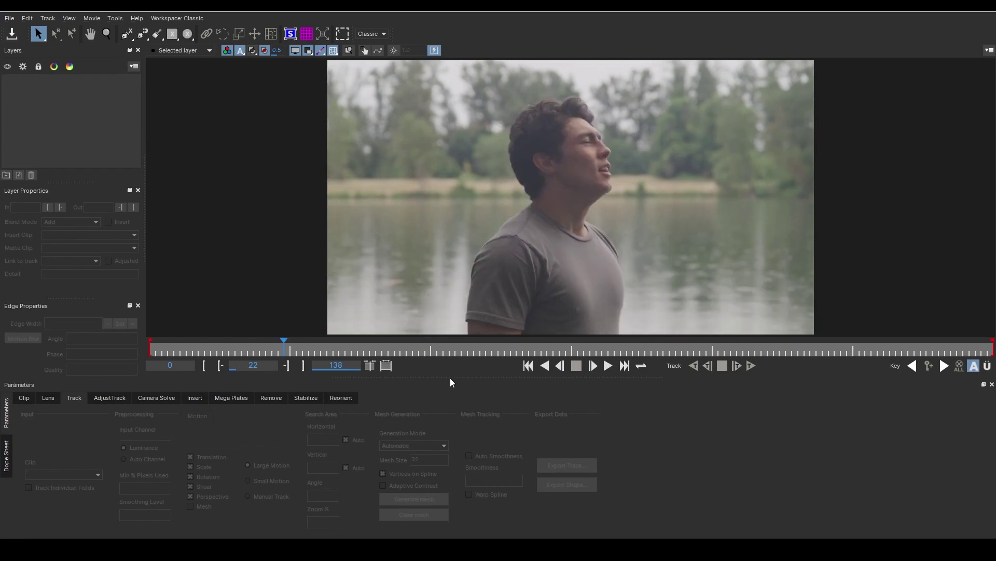
Step: Draw a closed X-Spline around the man's forehead, cheek, jaw and neck down to the upper chest, skirting the eye and mouth
{"action": "scroll", "coordinate": [652, 236], "scroll_direction": "up", "scroll_amount": 3}
{"action": "key", "text": "x"}
{"action": "left_click_drag", "start_coordinate": [666, 176], "coordinate": [679, 205]}
{"action": "left_click", "coordinate": [127, 34]}
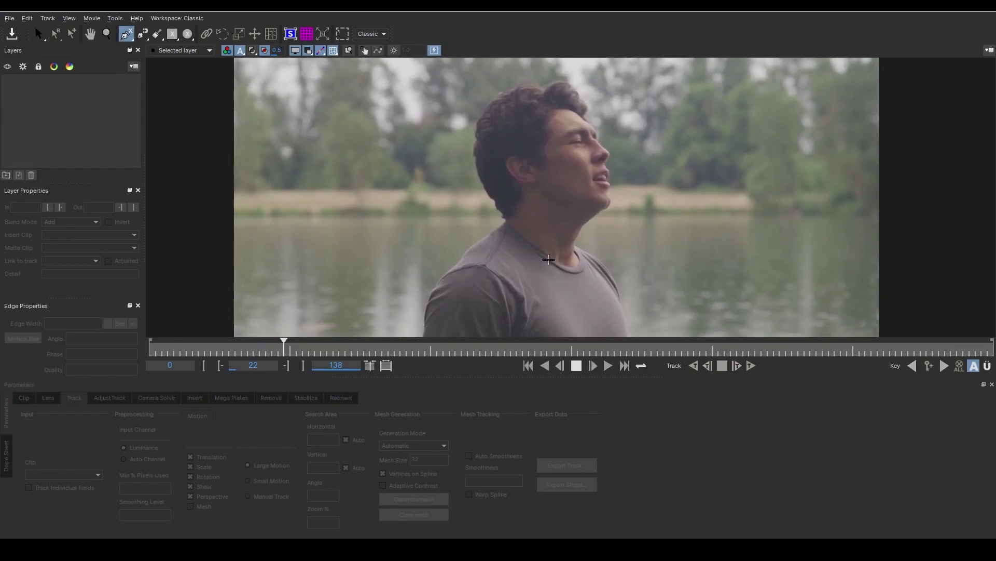
{"action": "left_click", "coordinate": [589, 299]}
{"action": "left_click", "coordinate": [550, 285]}
{"action": "left_click", "coordinate": [507, 251]}
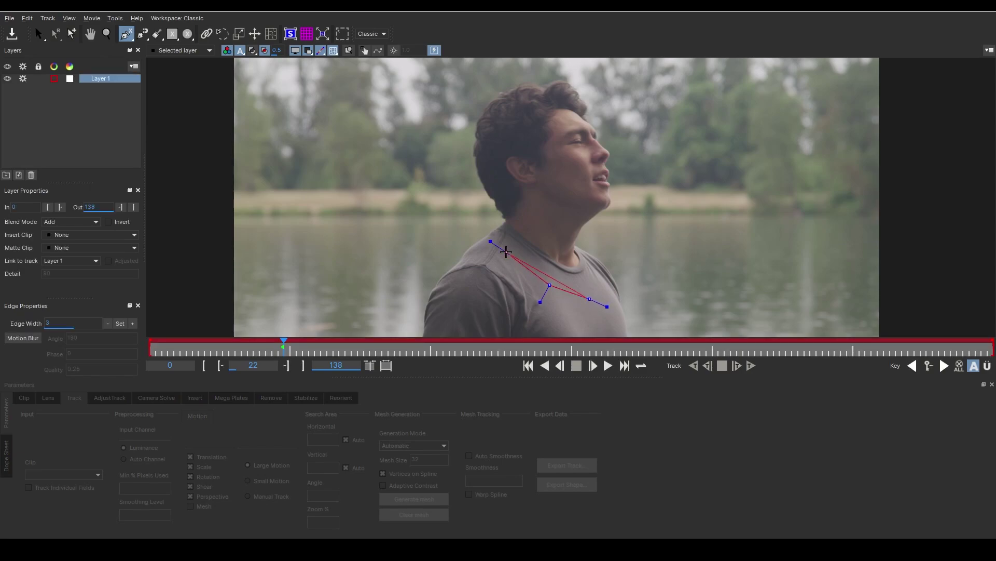
{"action": "left_click", "coordinate": [501, 233]}
{"action": "left_click", "coordinate": [508, 214]}
{"action": "left_click", "coordinate": [518, 203]}
{"action": "left_click", "coordinate": [520, 183]}
{"action": "left_click", "coordinate": [536, 179]}
{"action": "left_click", "coordinate": [537, 167]}
{"action": "left_click", "coordinate": [544, 144]}
{"action": "left_click", "coordinate": [545, 130]}
{"action": "left_click", "coordinate": [548, 111]}
{"action": "left_click", "coordinate": [561, 108]}
{"action": "left_click", "coordinate": [578, 109]}
{"action": "left_click", "coordinate": [594, 123]}
{"action": "left_click", "coordinate": [590, 130]}
{"action": "left_click", "coordinate": [570, 138]}
{"action": "left_click", "coordinate": [570, 146]}
{"action": "left_click", "coordinate": [589, 152]}
{"action": "left_click", "coordinate": [592, 167]}
{"action": "left_click", "coordinate": [592, 185]}
{"action": "left_click", "coordinate": [607, 193]}
{"action": "left_click", "coordinate": [612, 205]}
{"action": "left_click", "coordinate": [603, 210]}
{"action": "left_click", "coordinate": [584, 225]}
{"action": "left_click", "coordinate": [574, 244]}
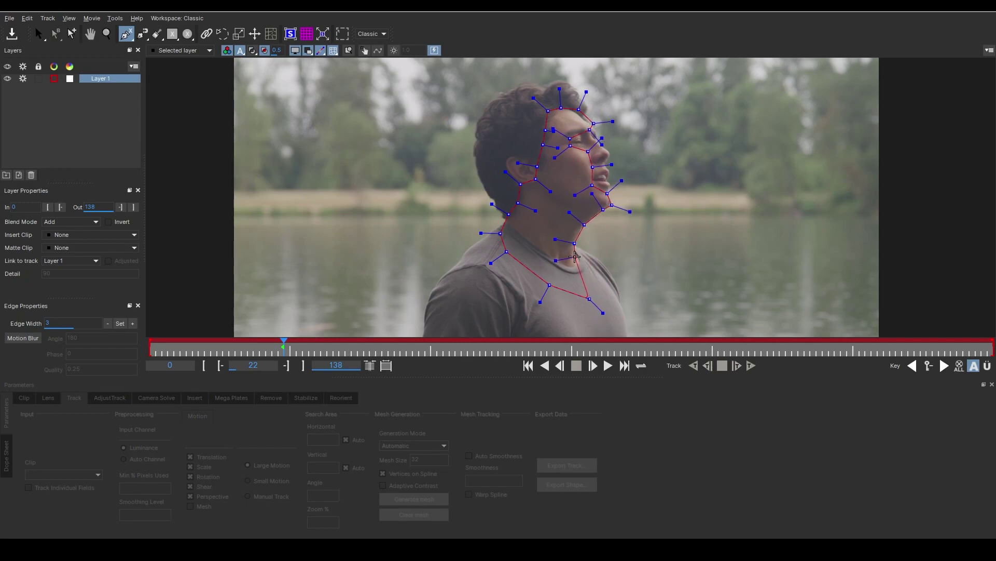
{"action": "left_click", "coordinate": [575, 256]}
{"action": "left_click", "coordinate": [595, 285]}
{"action": "right_click", "coordinate": [704, 274]}
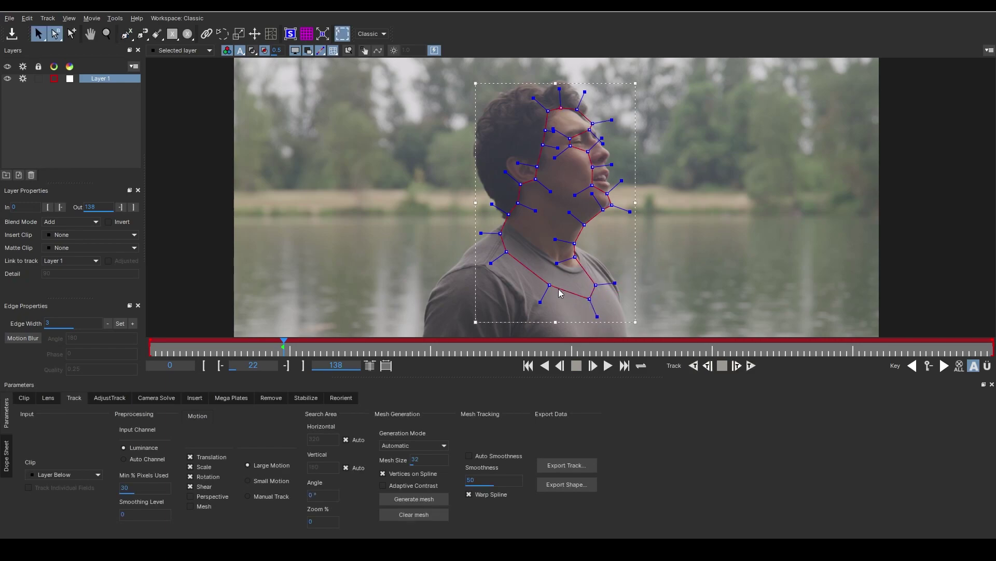
Step: Enable Mesh motion for Layer 1 and generate a Uniform mesh with a mesh size of 15
{"action": "left_click", "coordinate": [198, 509]}
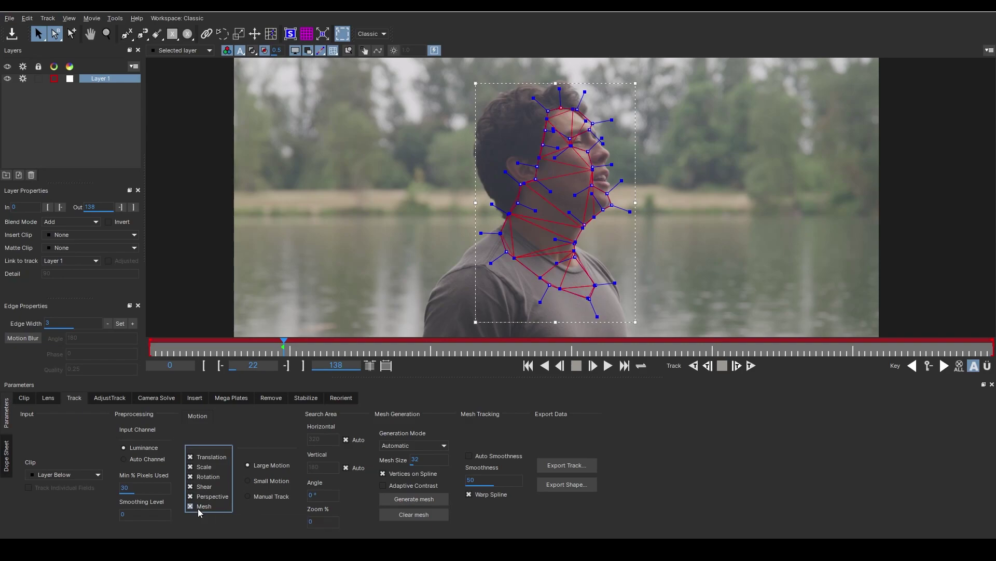
{"action": "left_click", "coordinate": [402, 444]}
{"action": "left_click", "coordinate": [403, 466]}
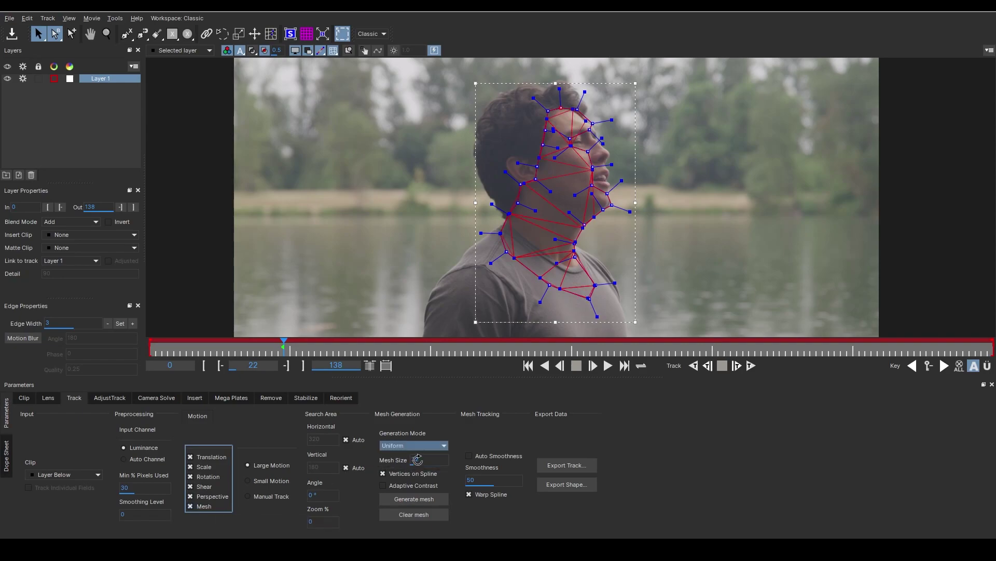
{"action": "double_click", "coordinate": [417, 459]}
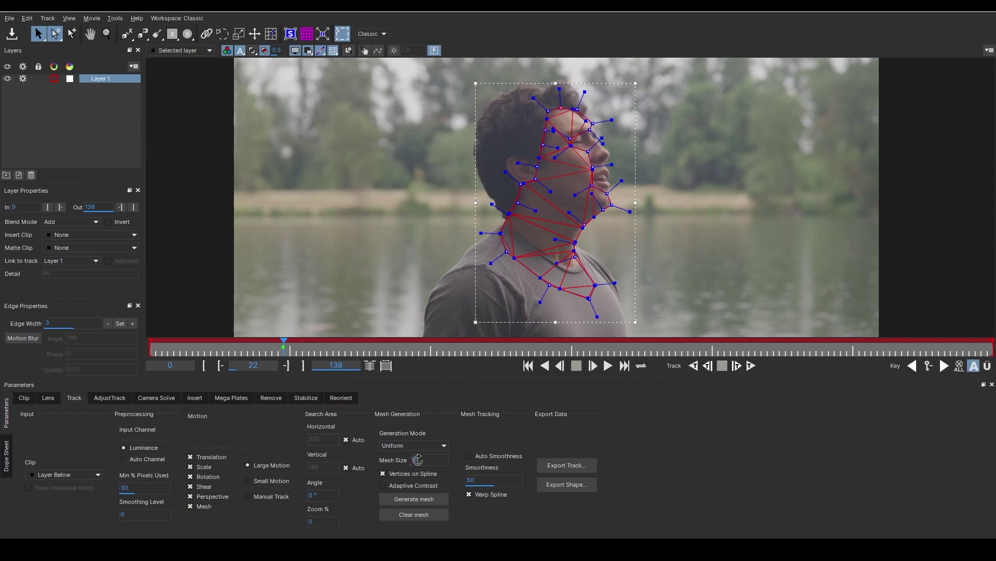
{"action": "left_click", "coordinate": [433, 497]}
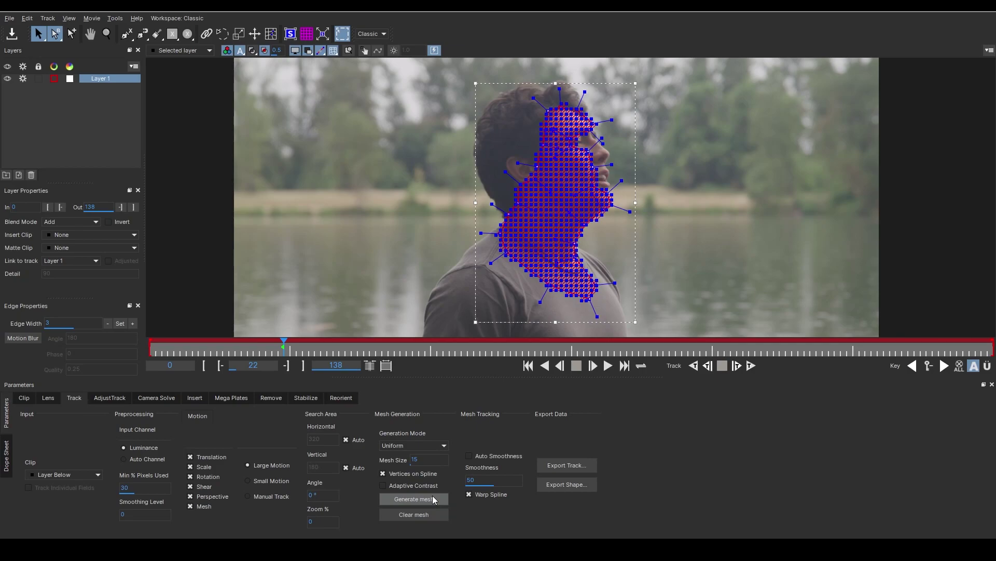
Step: Examine the mesh over the face and neck up close and hide the mesh overlay
{"action": "key", "text": "z"}
{"action": "left_click_drag", "start_coordinate": [606, 270], "coordinate": [636, 250]}
{"action": "key", "text": "x"}
{"action": "key", "text": "z"}
{"action": "key", "text": "x"}
{"action": "key", "text": "z"}
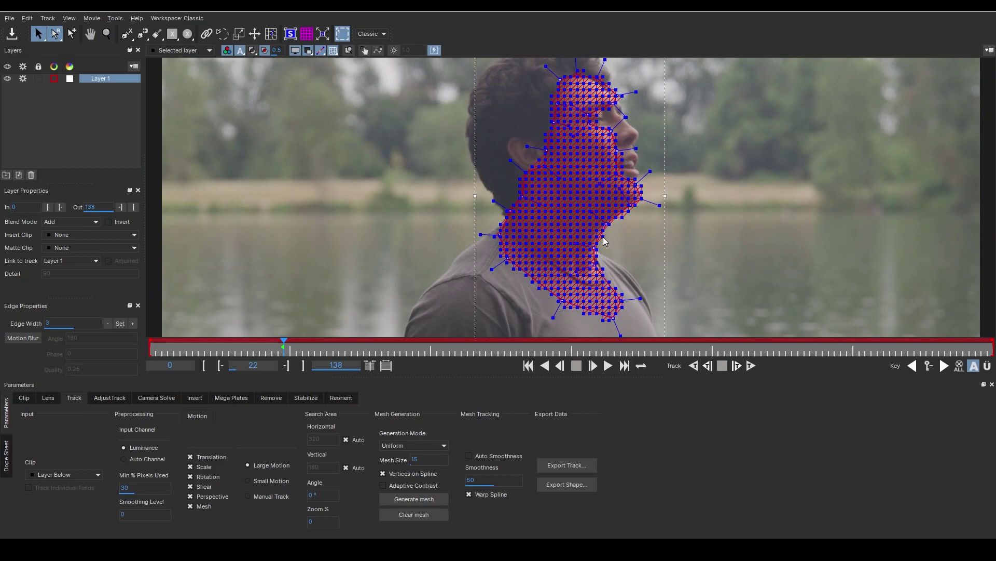
{"action": "left_click", "coordinate": [334, 51]}
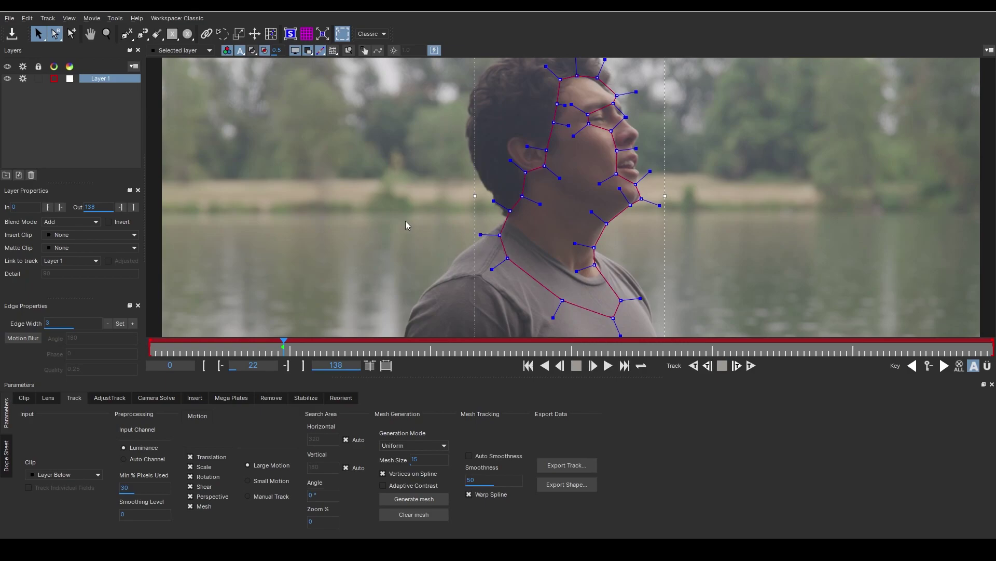
Step: Refine the spline points along the hairline, forehead, cheek and shirt collar so the shape fits the visible skin
{"action": "scroll", "coordinate": [523, 200], "scroll_direction": "up", "scroll_amount": 1}
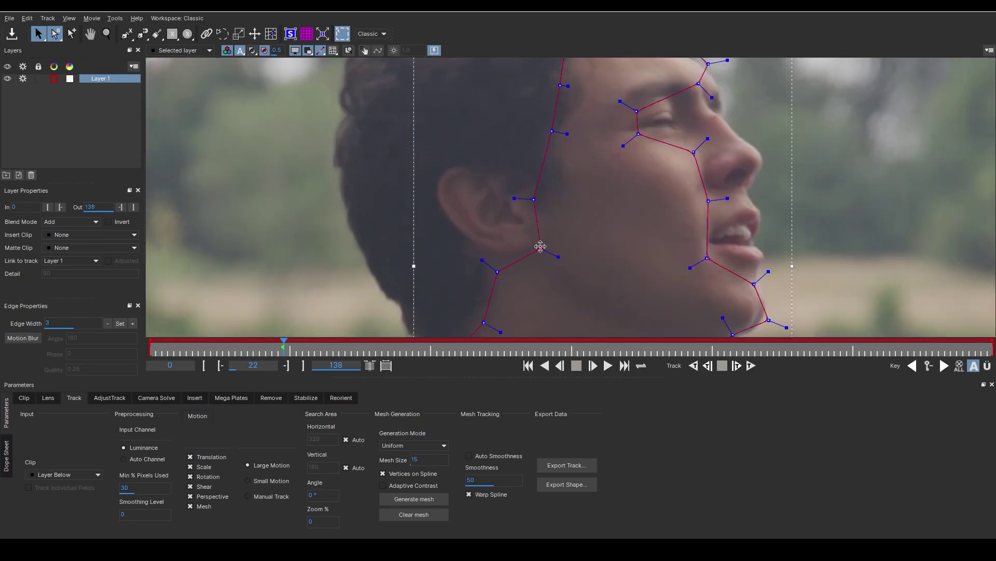
{"action": "scroll", "coordinate": [551, 204], "scroll_direction": "up", "scroll_amount": 1}
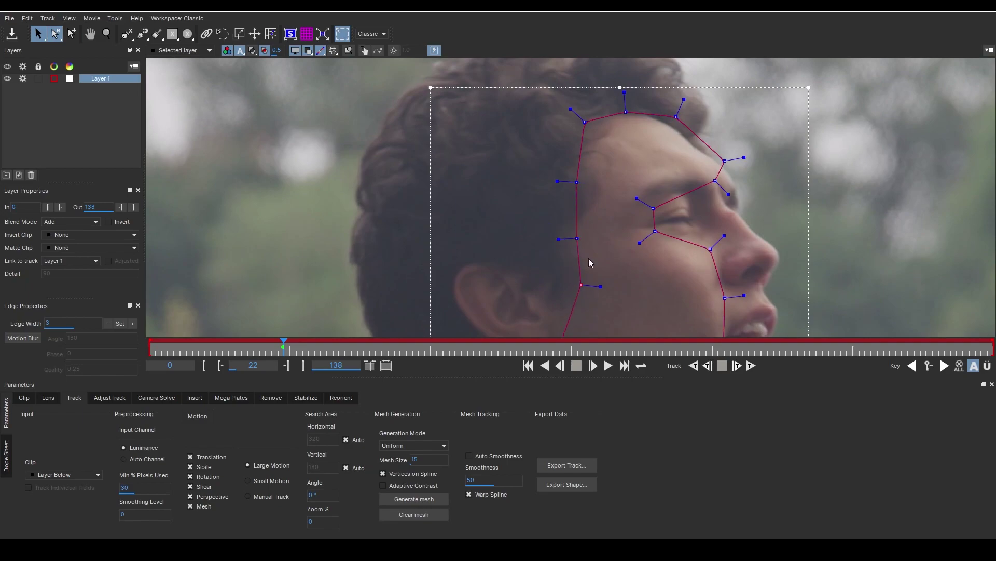
{"action": "left_click_drag", "start_coordinate": [596, 233], "coordinate": [593, 302]}
{"action": "left_click_drag", "start_coordinate": [573, 251], "coordinate": [588, 261]}
{"action": "left_click_drag", "start_coordinate": [581, 191], "coordinate": [591, 212]}
{"action": "left_click_drag", "start_coordinate": [623, 181], "coordinate": [610, 185]}
{"action": "left_click_drag", "start_coordinate": [672, 185], "coordinate": [656, 186]}
{"action": "left_click_drag", "start_coordinate": [719, 225], "coordinate": [693, 238]}
{"action": "left_click_drag", "start_coordinate": [651, 276], "coordinate": [650, 275]}
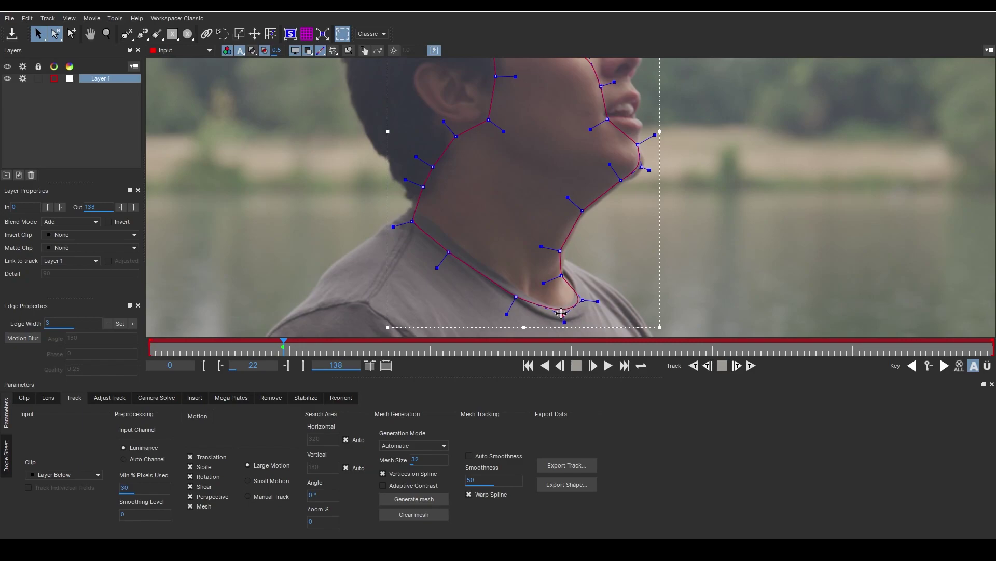
{"action": "left_click_drag", "start_coordinate": [561, 313], "coordinate": [565, 317]}
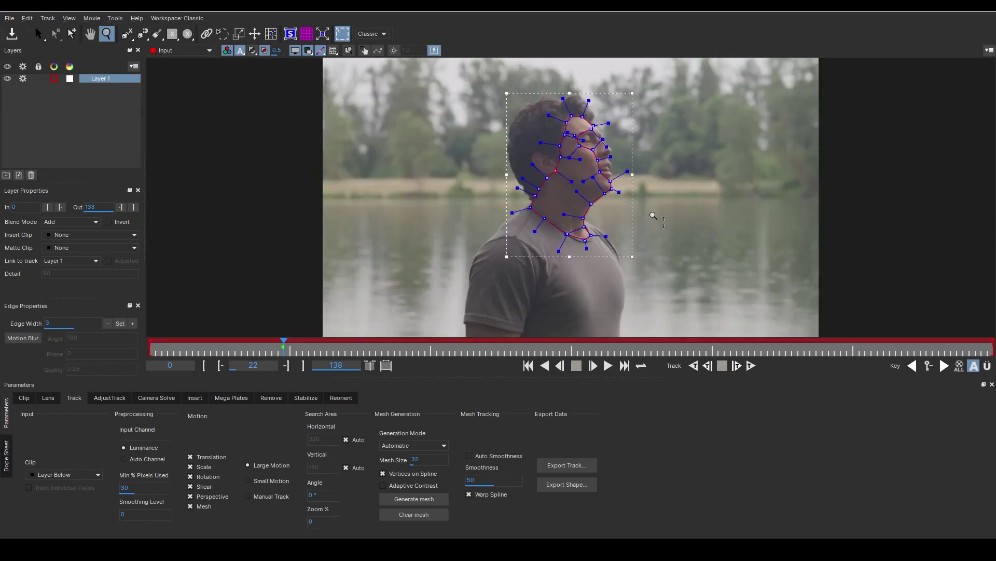
Step: Track Layer 1 over the whole clip with the mesh overlay shown and scrub through the tracked result
{"action": "left_click_drag", "start_coordinate": [652, 215], "coordinate": [652, 167]}
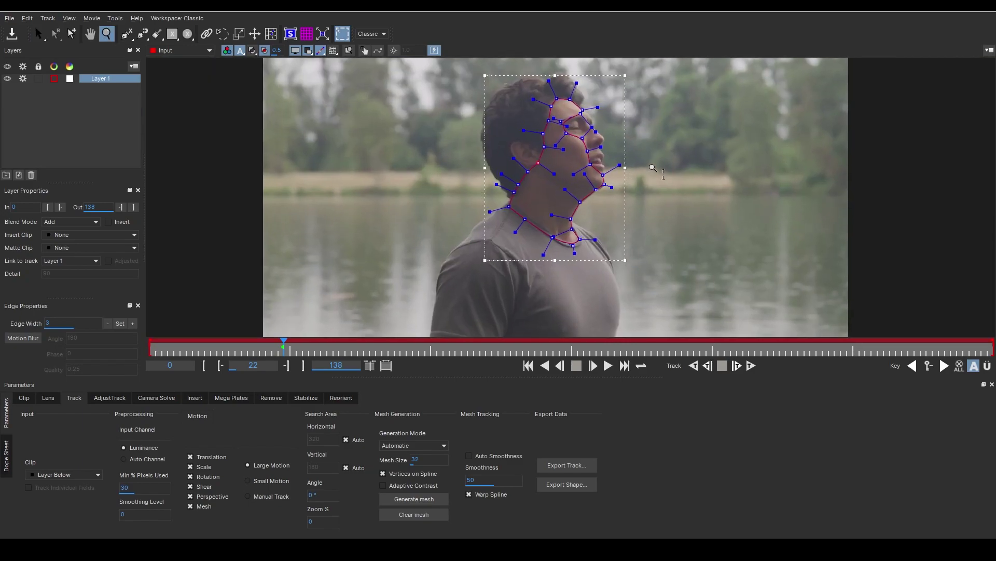
{"action": "left_click", "coordinate": [333, 51]}
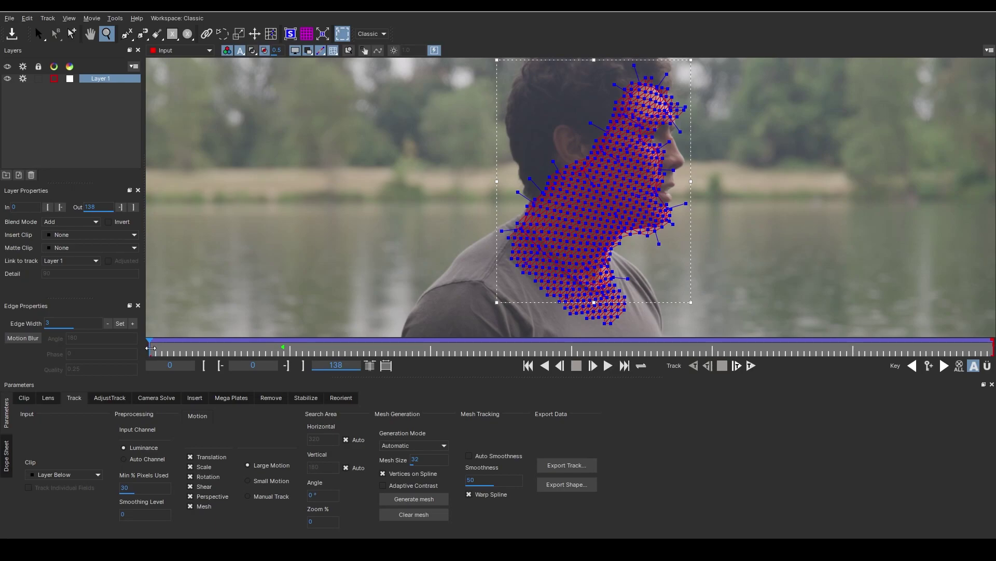
{"action": "mouse_move", "coordinate": [151, 348]}
{"action": "left_mouse_down"}
{"action": "mouse_move", "coordinate": [733, 383]}
{"action": "mouse_move", "coordinate": [908, 378]}
{"action": "mouse_move", "coordinate": [859, 366]}
{"action": "mouse_move", "coordinate": [147, 358]}
{"action": "left_mouse_up"}
{"action": "left_click_drag", "start_coordinate": [150, 348], "coordinate": [747, 382]}
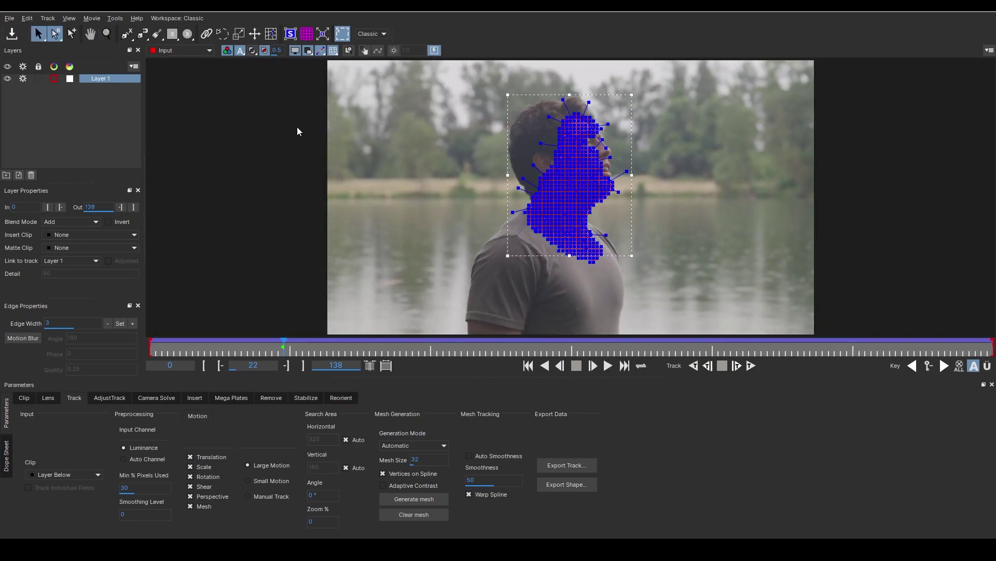
Step: Hide the mesh overlay and adjust the tracked spline points along the collar, neck, jaw and face
{"action": "left_click", "coordinate": [333, 51]}
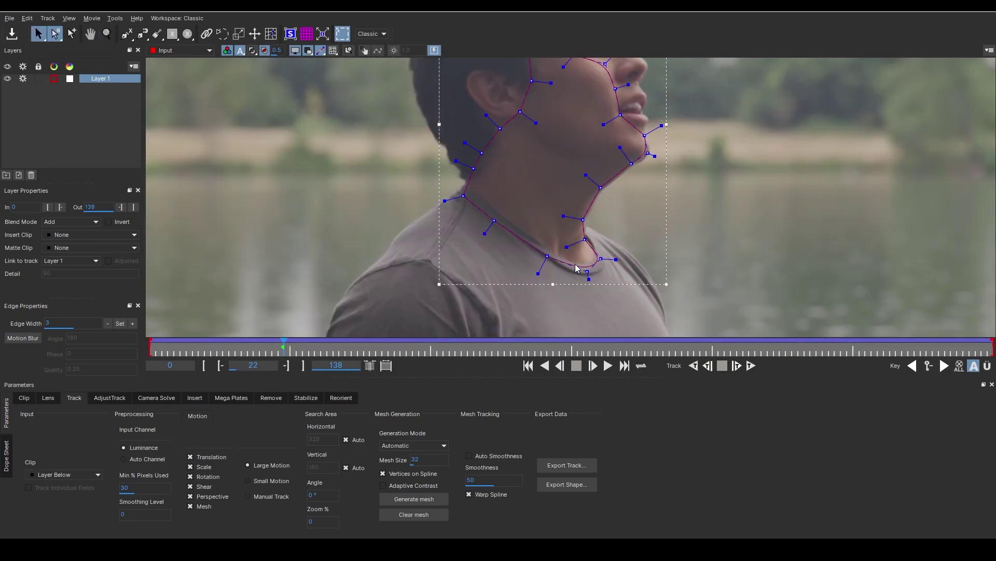
{"action": "left_click_drag", "start_coordinate": [548, 255], "coordinate": [579, 264]}
{"action": "left_click_drag", "start_coordinate": [493, 221], "coordinate": [468, 183]}
{"action": "left_click_drag", "start_coordinate": [497, 216], "coordinate": [497, 272]}
{"action": "left_click_drag", "start_coordinate": [465, 229], "coordinate": [493, 291]}
{"action": "left_click_drag", "start_coordinate": [534, 215], "coordinate": [542, 213]}
{"action": "left_click_drag", "start_coordinate": [534, 193], "coordinate": [550, 169]}
{"action": "left_click_drag", "start_coordinate": [559, 122], "coordinate": [561, 124]}
{"action": "left_click_drag", "start_coordinate": [605, 152], "coordinate": [601, 153]}
{"action": "left_click_drag", "start_coordinate": [577, 189], "coordinate": [565, 166]}
{"action": "left_click_drag", "start_coordinate": [609, 144], "coordinate": [606, 146]}
{"action": "left_click_drag", "start_coordinate": [631, 301], "coordinate": [613, 212]}
{"action": "left_click_drag", "start_coordinate": [625, 177], "coordinate": [622, 179]}
Step: Correct the spline points around the neck, chin and cheek at further frames up to frame 138 and scrub through the result
{"action": "left_click_drag", "start_coordinate": [284, 342], "coordinate": [675, 342]}
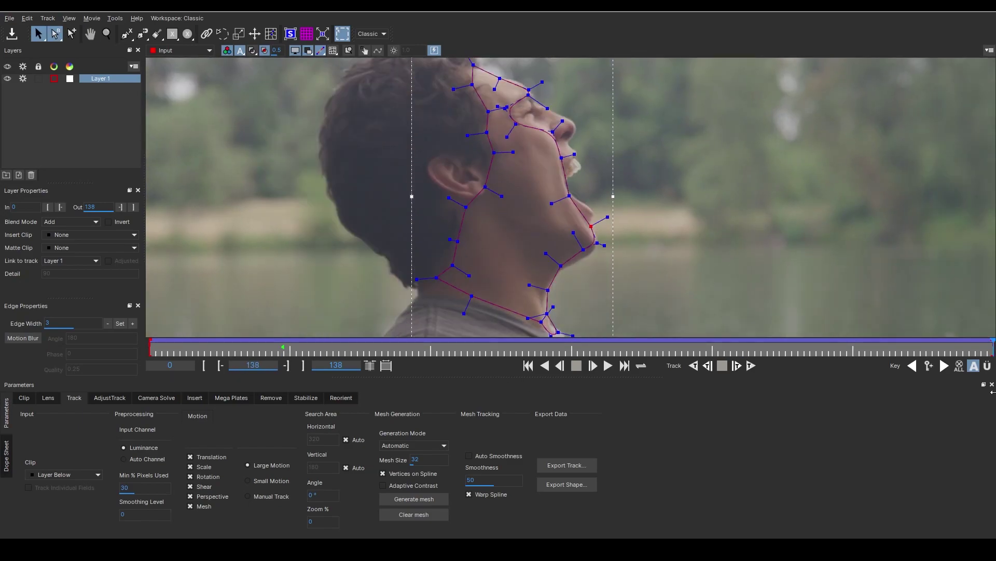
{"action": "left_click_drag", "start_coordinate": [446, 267], "coordinate": [484, 196]}
{"action": "left_click_drag", "start_coordinate": [512, 231], "coordinate": [513, 228]}
{"action": "left_click_drag", "start_coordinate": [583, 250], "coordinate": [612, 262]}
{"action": "left_click_drag", "start_coordinate": [600, 242], "coordinate": [601, 189]}
{"action": "left_click_drag", "start_coordinate": [617, 165], "coordinate": [627, 140]}
{"action": "left_click_drag", "start_coordinate": [591, 112], "coordinate": [603, 234]}
{"action": "left_click_drag", "start_coordinate": [585, 198], "coordinate": [584, 200]}
{"action": "left_click_drag", "start_coordinate": [498, 134], "coordinate": [496, 136]}
{"action": "left_click_drag", "start_coordinate": [611, 285], "coordinate": [579, 206]}
{"action": "left_click_drag", "start_coordinate": [675, 349], "coordinate": [994, 349]}
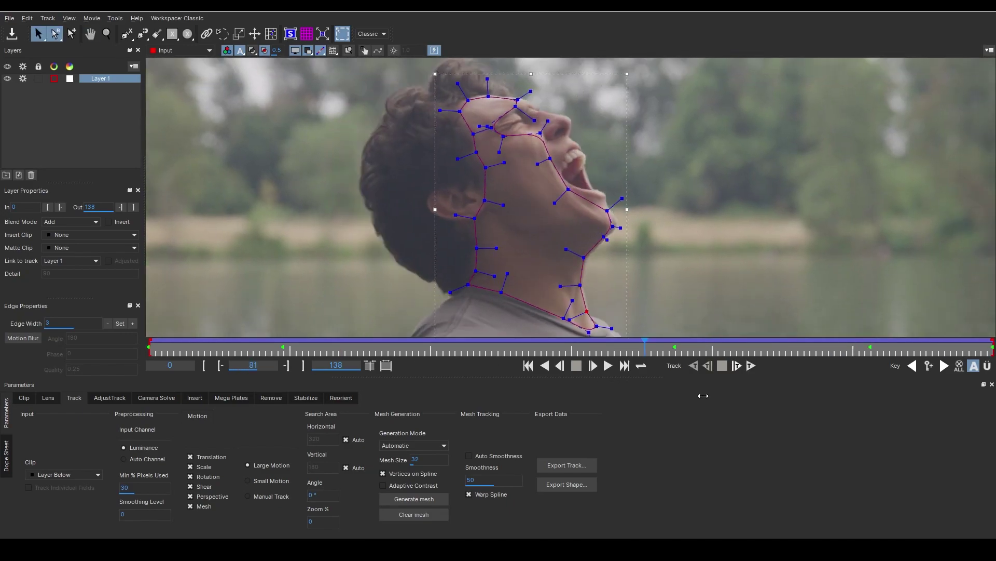
{"action": "left_click_drag", "start_coordinate": [992, 342], "coordinate": [886, 347]}
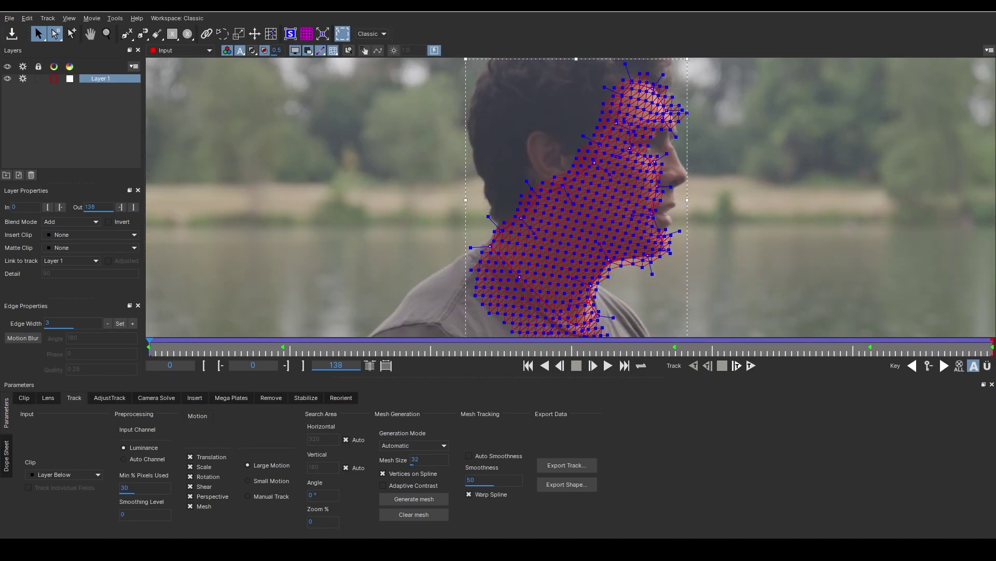
Step: Close Mocha Pro saving the project changes, and return the MainComp playhead to frame 0
{"action": "left_click", "coordinate": [984, 6]}
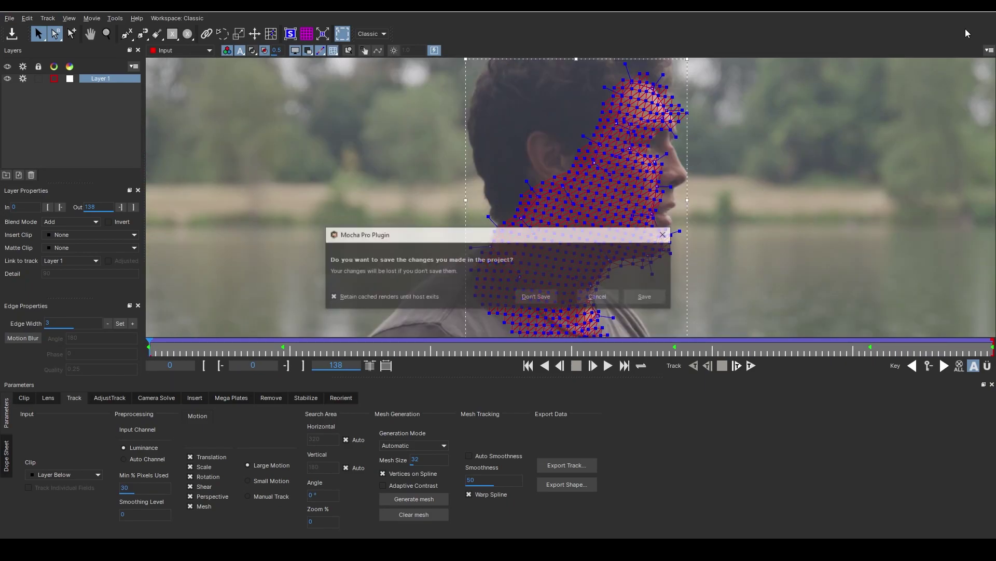
{"action": "left_click", "coordinate": [653, 293]}
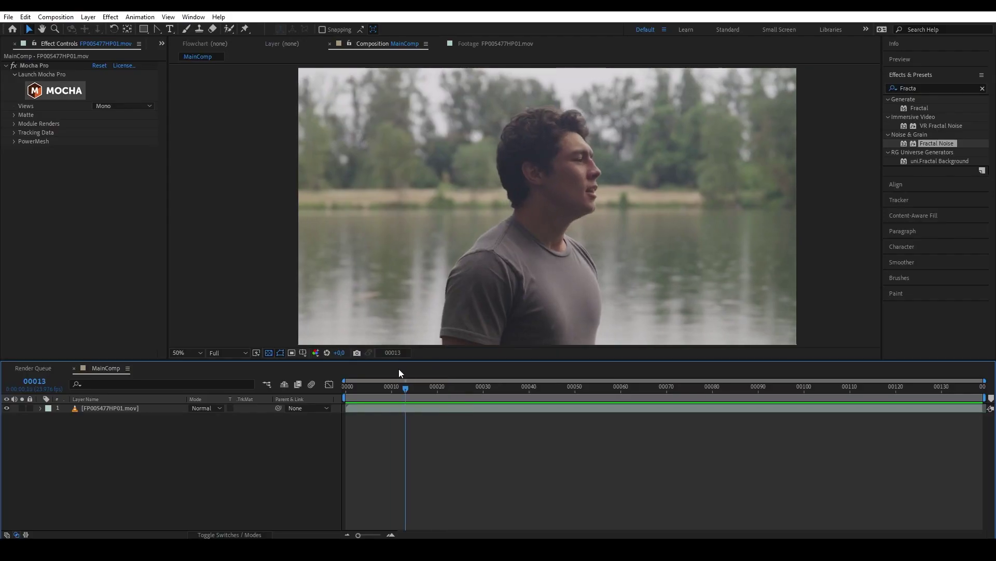
{"action": "left_click_drag", "start_coordinate": [400, 386], "coordinate": [341, 365]}
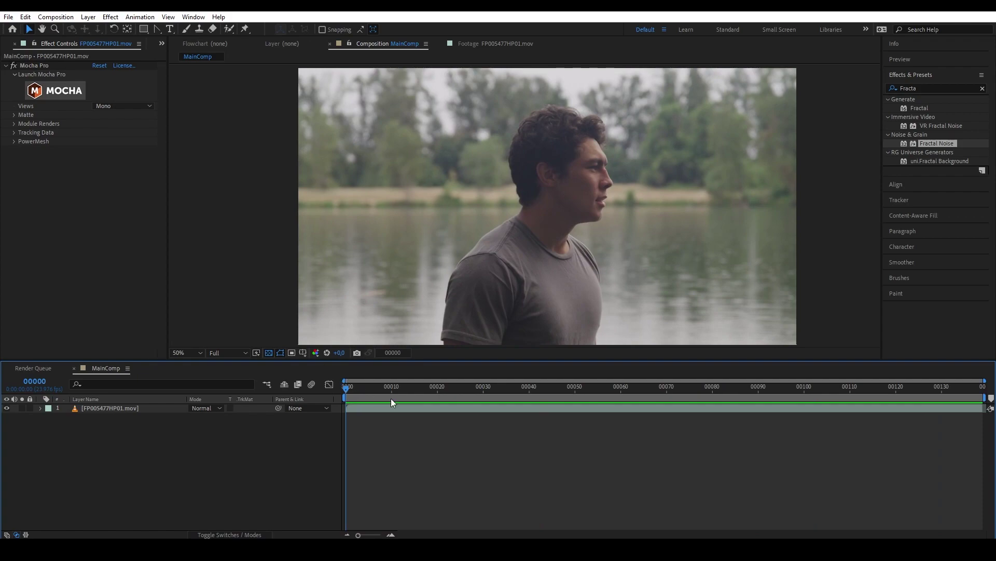
Step: Duplicate the FP005477HP01.mov footage layer in MainComp
{"action": "left_click", "coordinate": [132, 407]}
{"action": "left_click", "coordinate": [137, 409]}
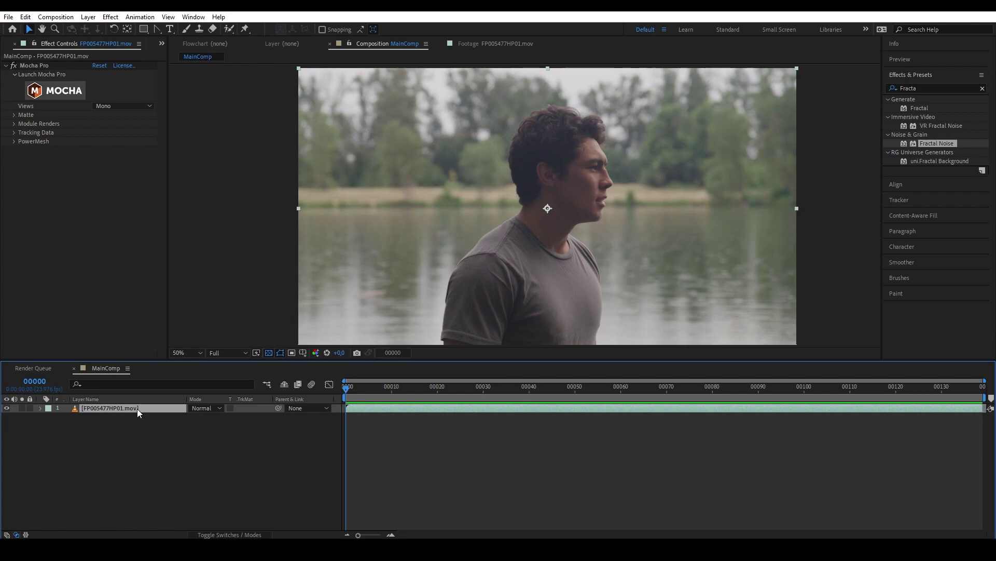
{"action": "key", "text": "ctrl+d"}
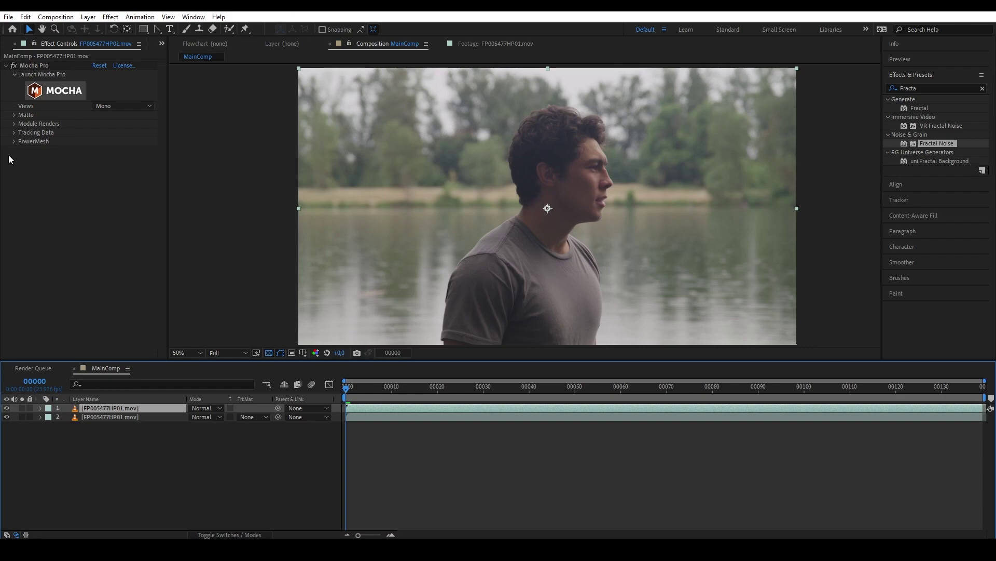
Step: Enable Mocha Pro's module render with Stabilize: Unwarp on the upper footage copy and scrub through the clip
{"action": "left_click", "coordinate": [15, 123]}
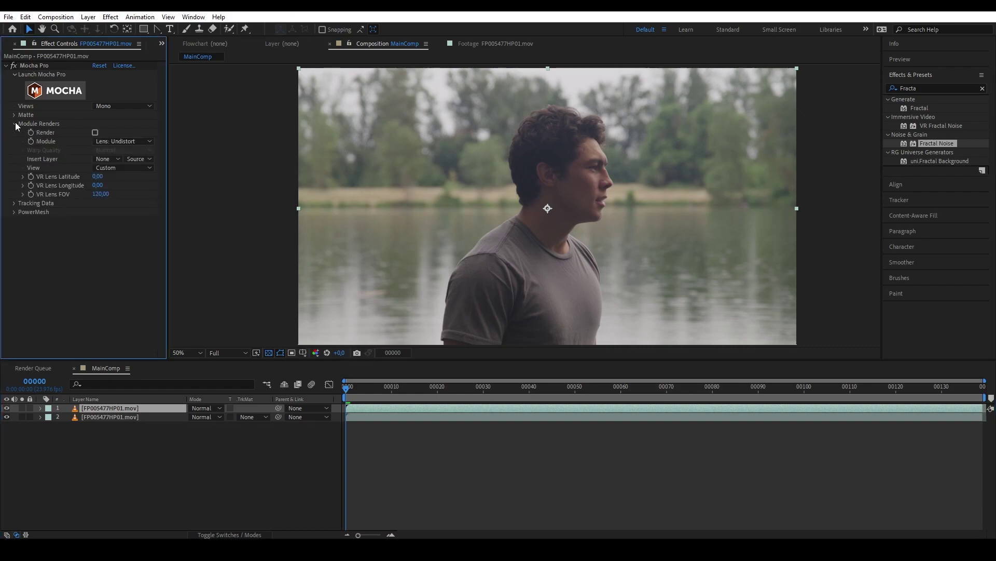
{"action": "left_click", "coordinate": [95, 133]}
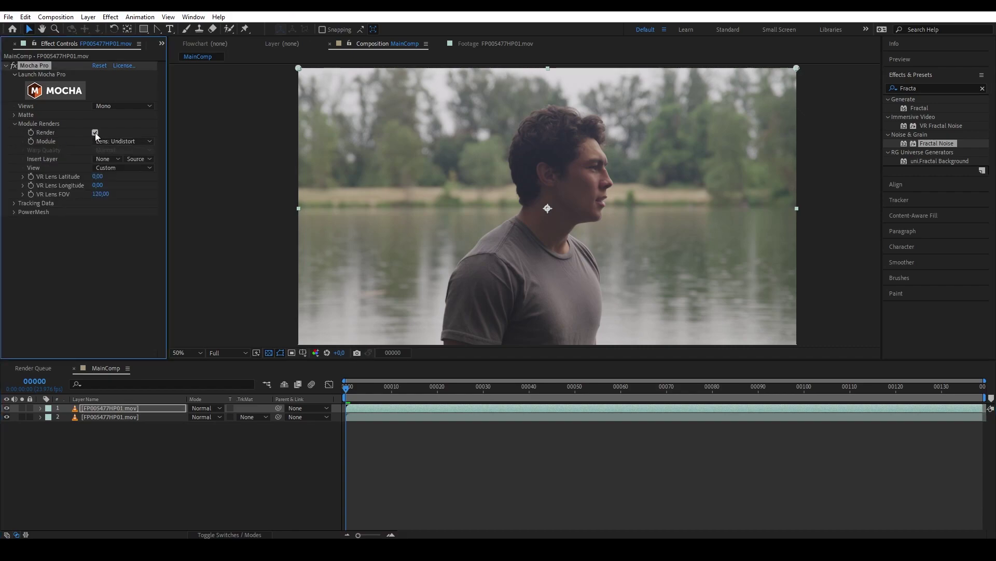
{"action": "left_click", "coordinate": [114, 143]}
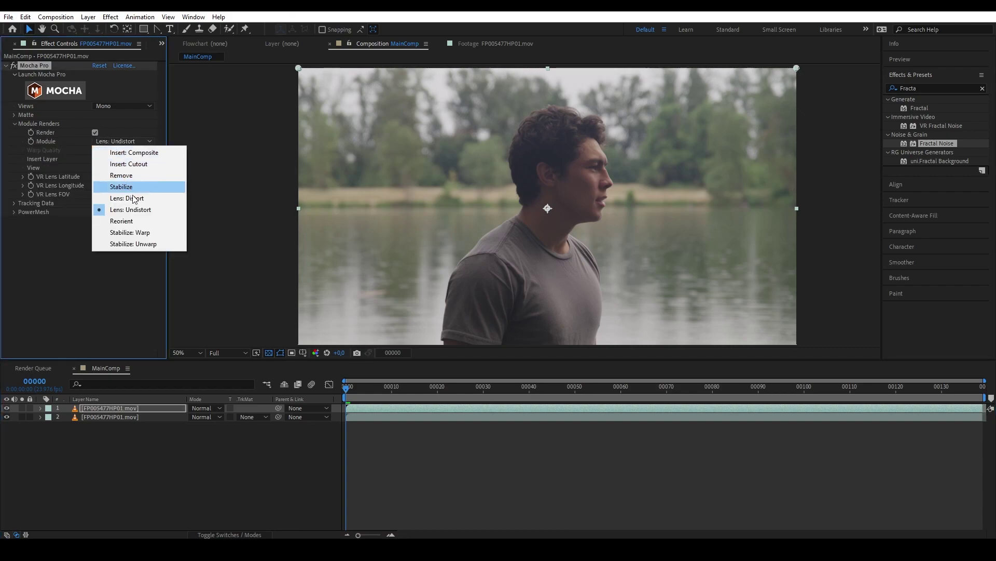
{"action": "left_click", "coordinate": [151, 246]}
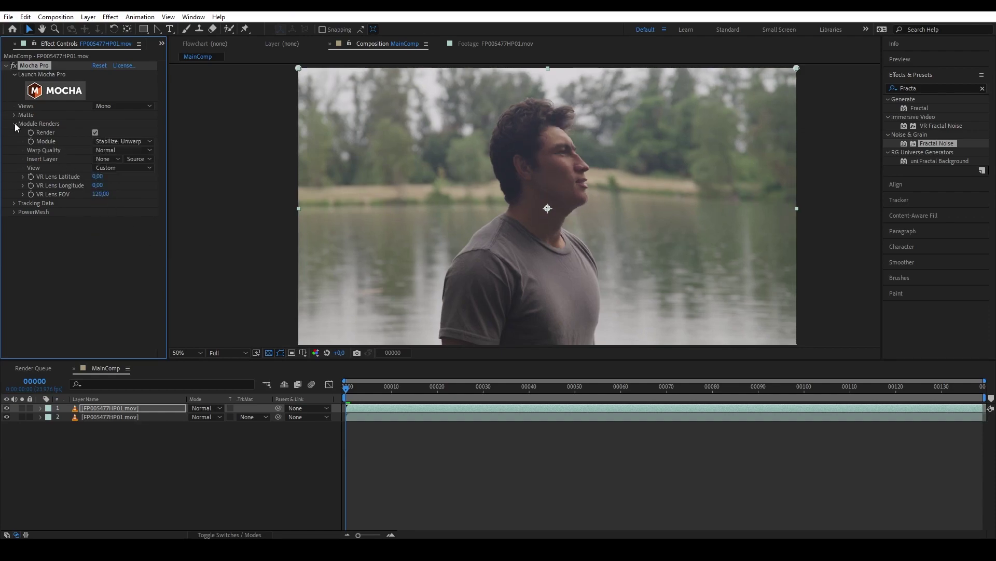
{"action": "left_click", "coordinate": [14, 124]}
{"action": "left_click_drag", "start_coordinate": [376, 389], "coordinate": [330, 393]}
{"action": "left_click", "coordinate": [228, 473]}
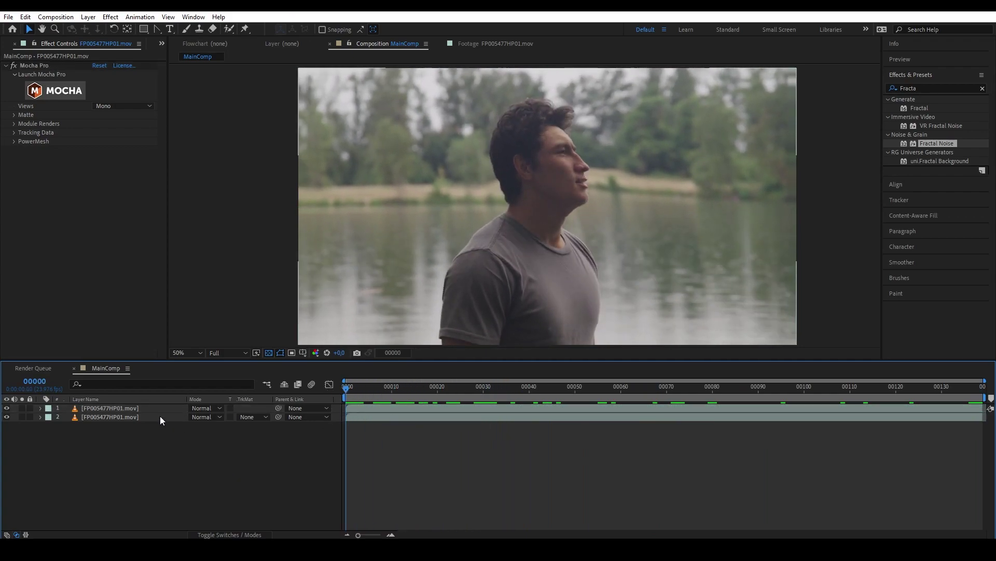
Step: Pre-compose the upper footage copy as FXcomp with all attributes moved into the new composition
{"action": "left_click", "coordinate": [149, 409]}
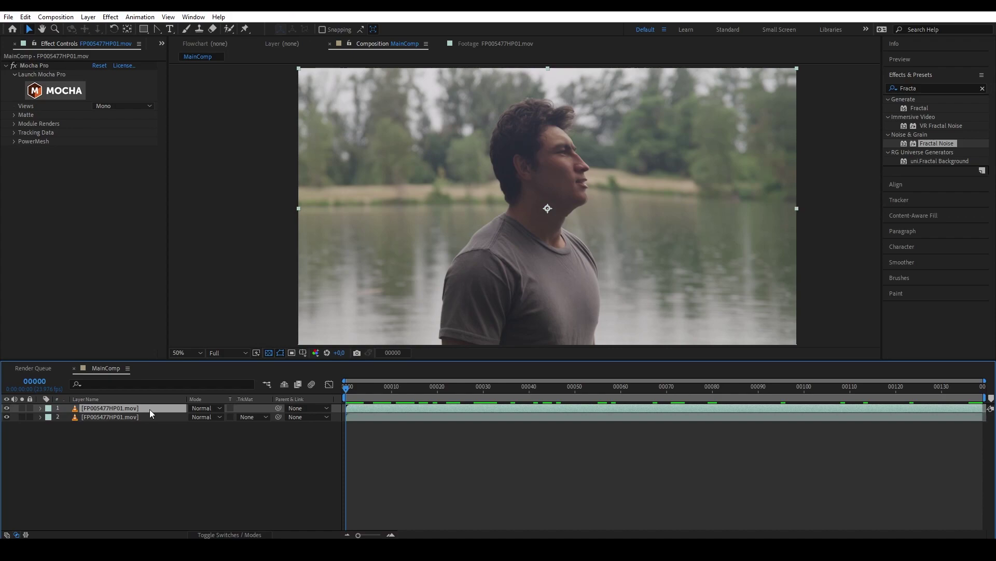
{"action": "key", "text": "ctrl+shift+c"}
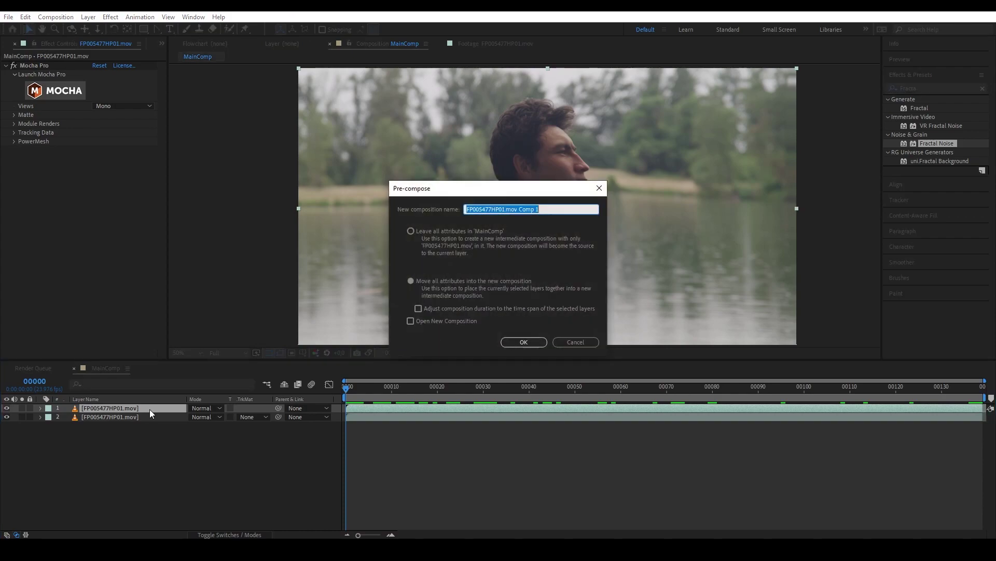
{"action": "type", "text": "FXcomp"}
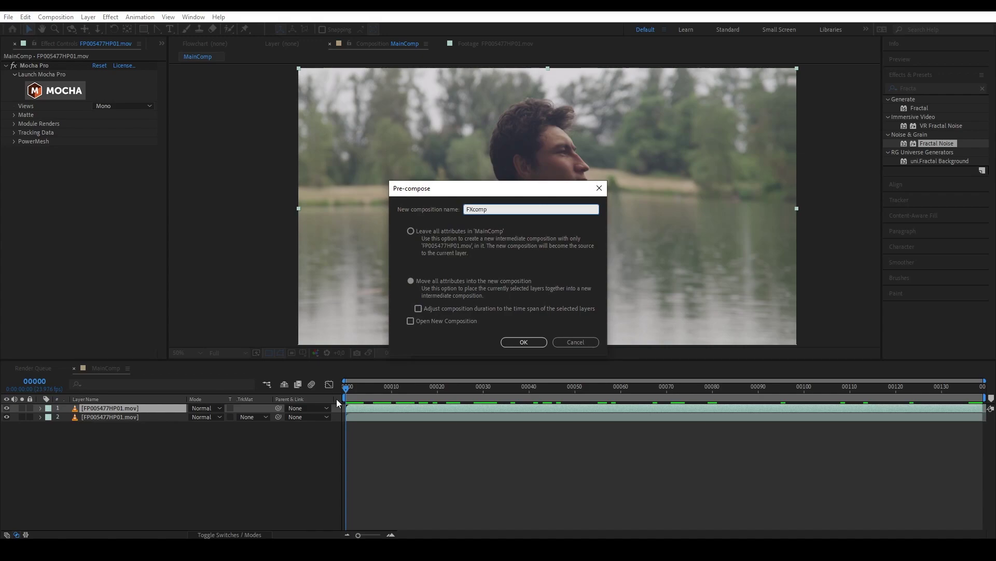
{"action": "left_click", "coordinate": [510, 342]}
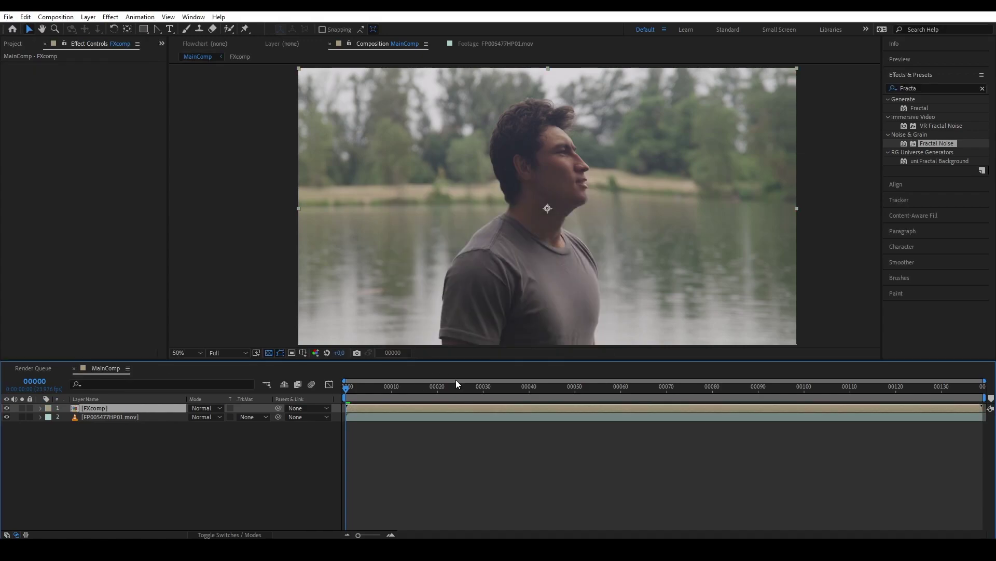
Step: Open the FXcomp composition and turn its footage layer into a guide layer
{"action": "double_click", "coordinate": [128, 408]}
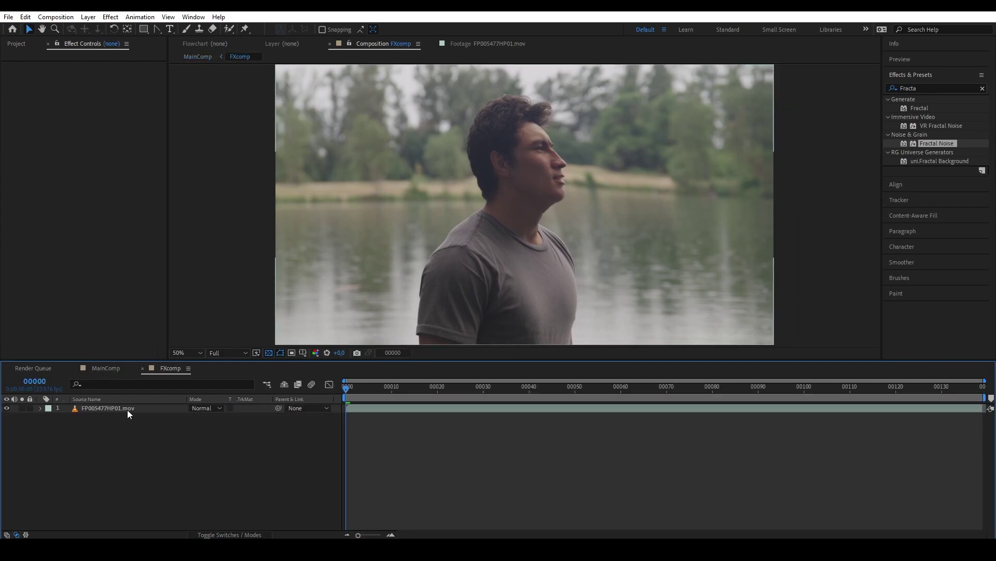
{"action": "right_click", "coordinate": [127, 409]}
{"action": "left_click", "coordinate": [198, 206]}
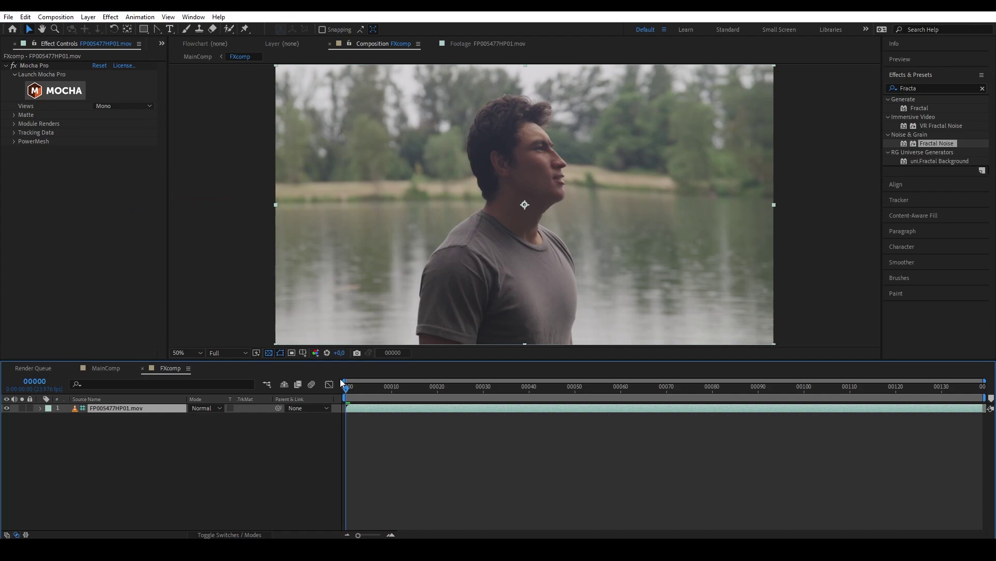
Step: Add a solid layer named Fractal_Noise to FXcomp and apply the Fractal Noise effect to it
{"action": "left_click", "coordinate": [89, 16]}
{"action": "mouse_move", "coordinate": [104, 28]}
{"action": "left_click", "coordinate": [263, 38]}
{"action": "key", "text": "Return"}
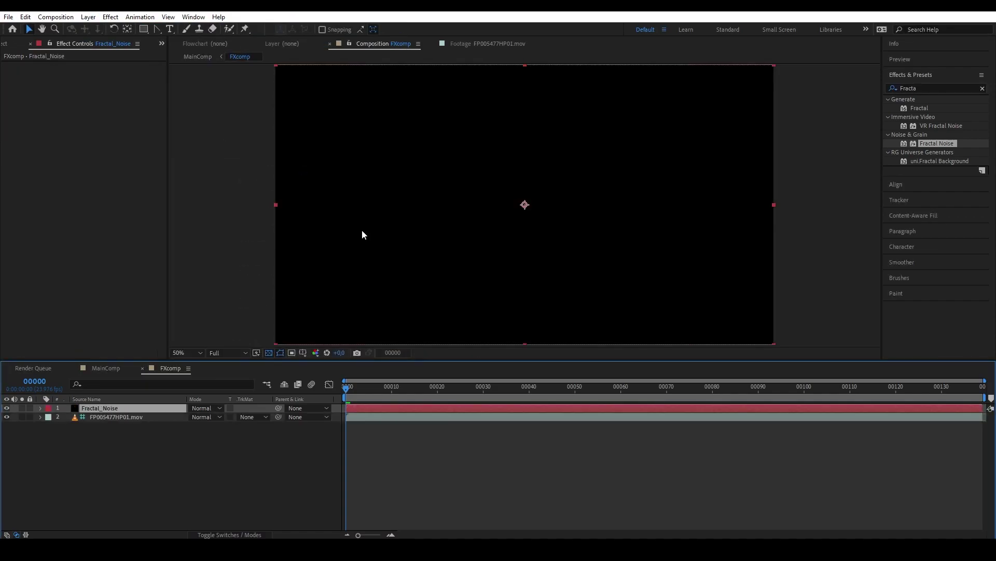
{"action": "left_click_drag", "start_coordinate": [935, 143], "coordinate": [131, 405]}
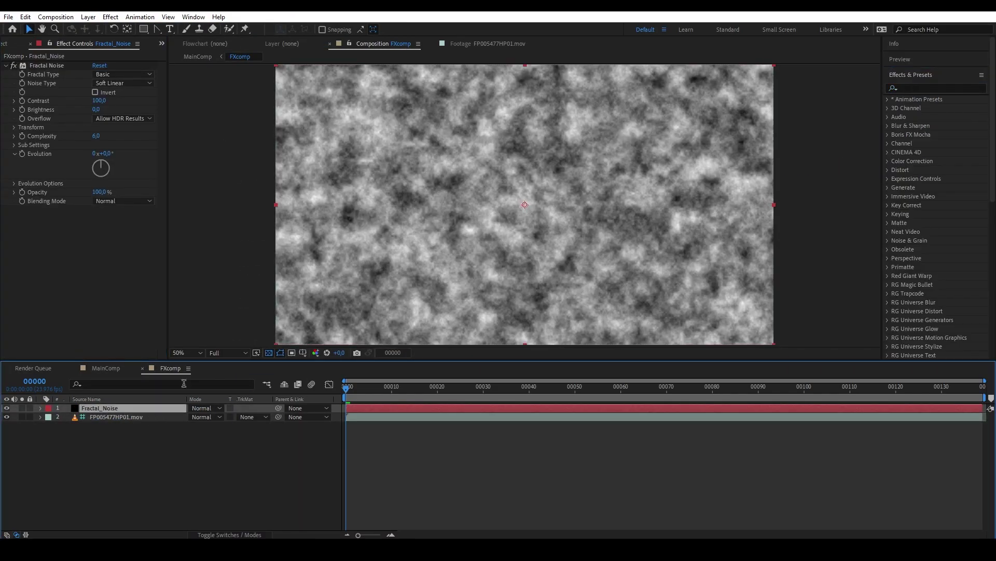
Step: Copy the Mocha Pro effect from the footage layer in MainComp onto the FXcomp layer
{"action": "left_click", "coordinate": [197, 57]}
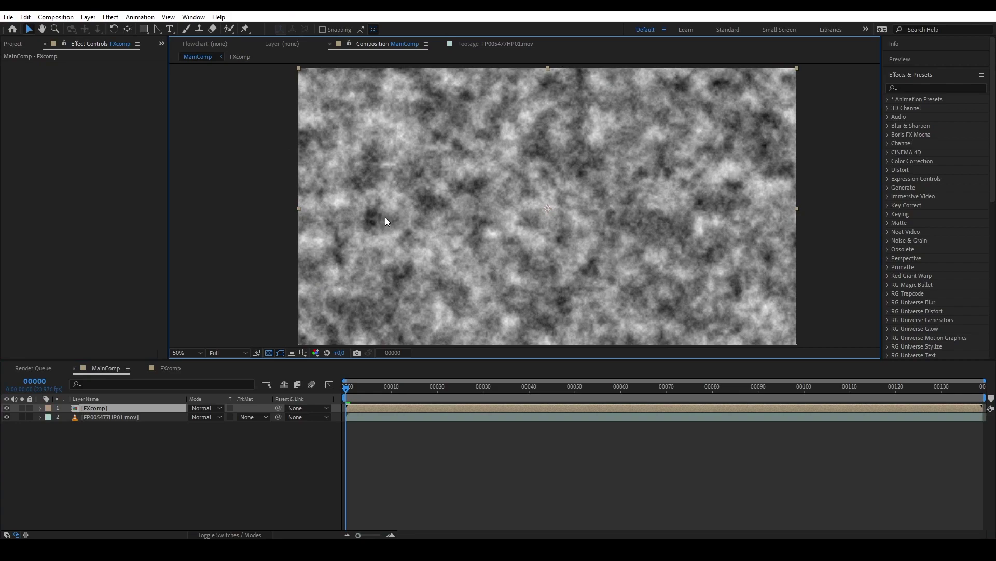
{"action": "left_click", "coordinate": [152, 417]}
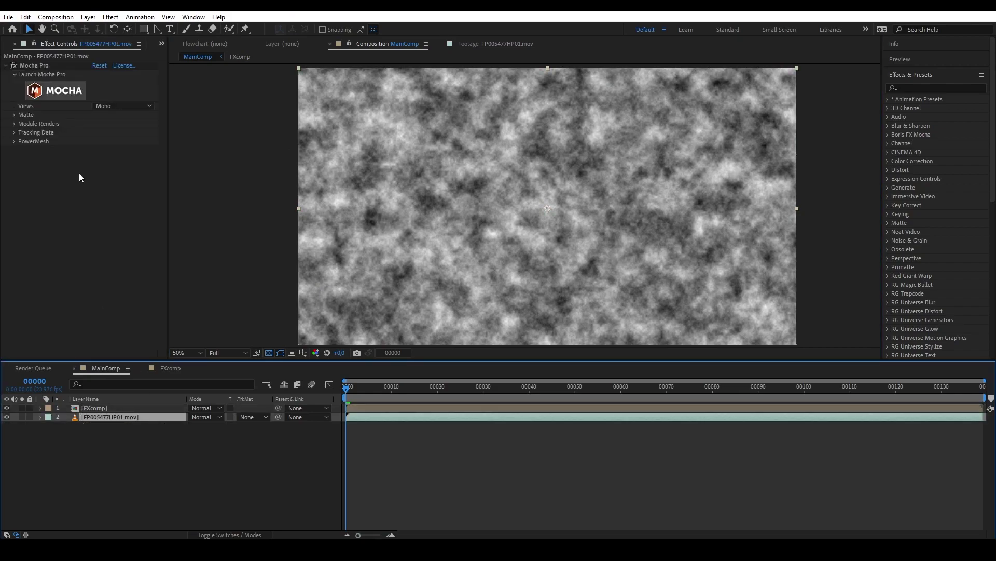
{"action": "left_click", "coordinate": [31, 66]}
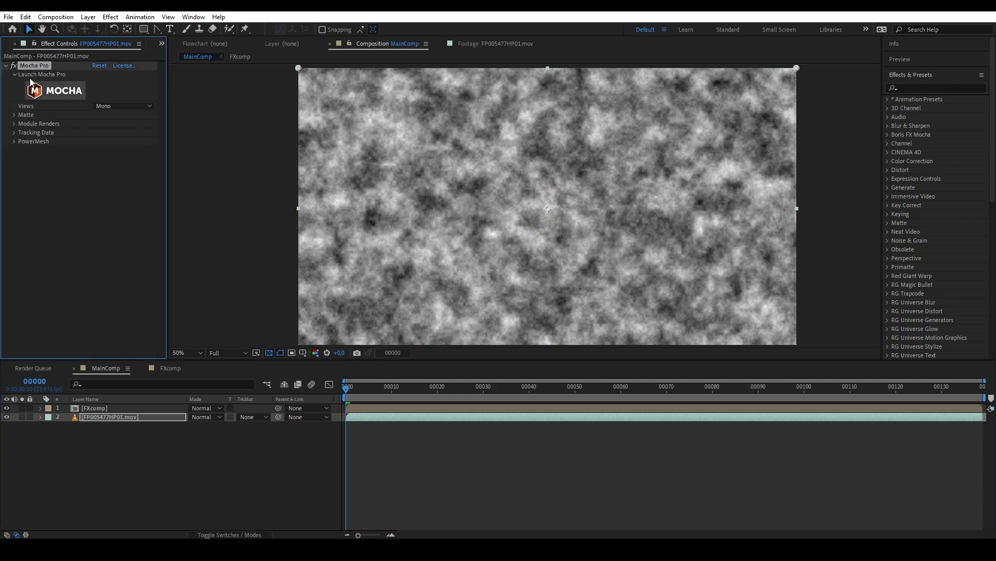
{"action": "left_click", "coordinate": [102, 409]}
{"action": "key", "text": "ctrl+v"}
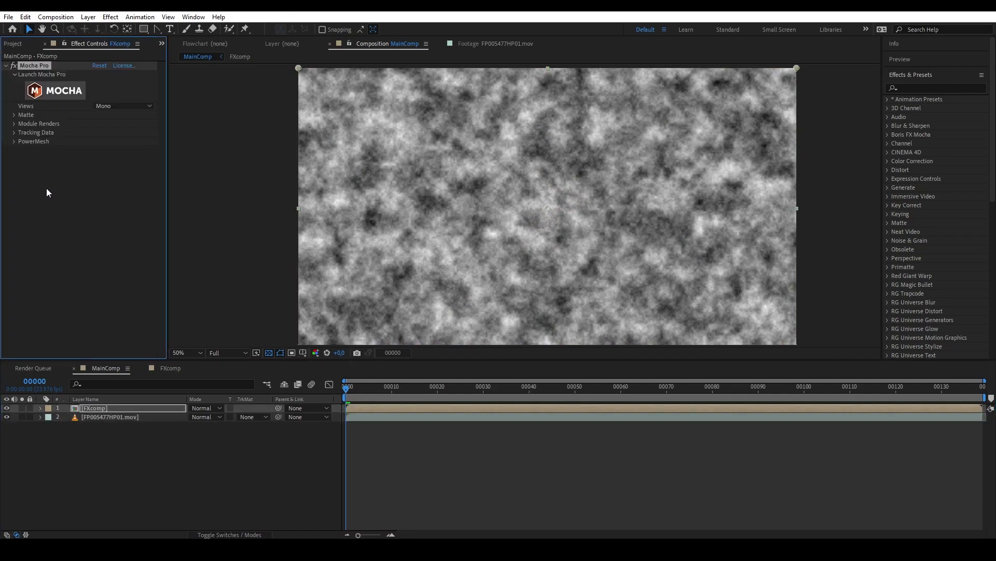
Step: Enable the Mocha Pro module render with Stabilize: Warp on the FXcomp layer and apply its matte
{"action": "left_click", "coordinate": [14, 124]}
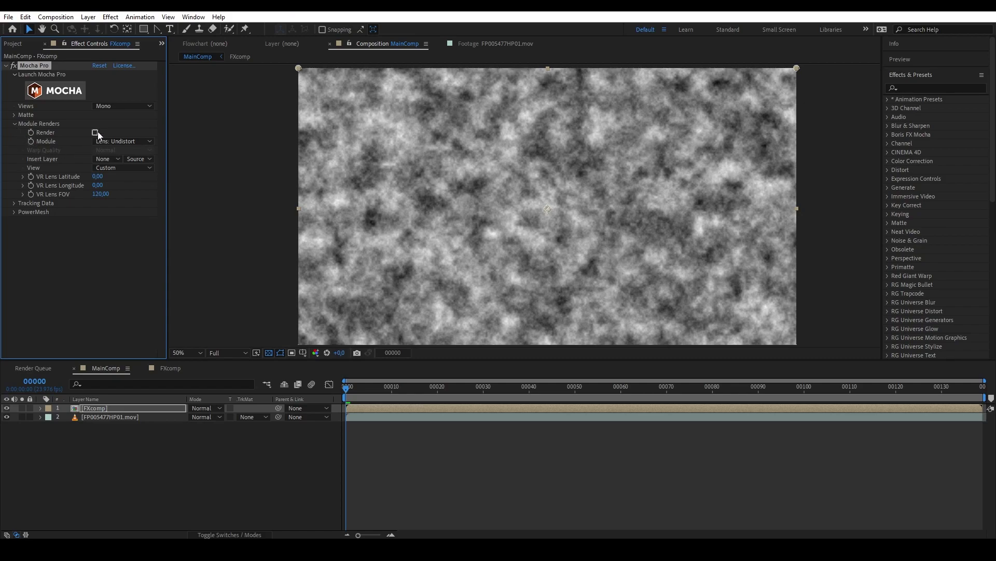
{"action": "left_click", "coordinate": [95, 133]}
{"action": "left_click", "coordinate": [104, 140]}
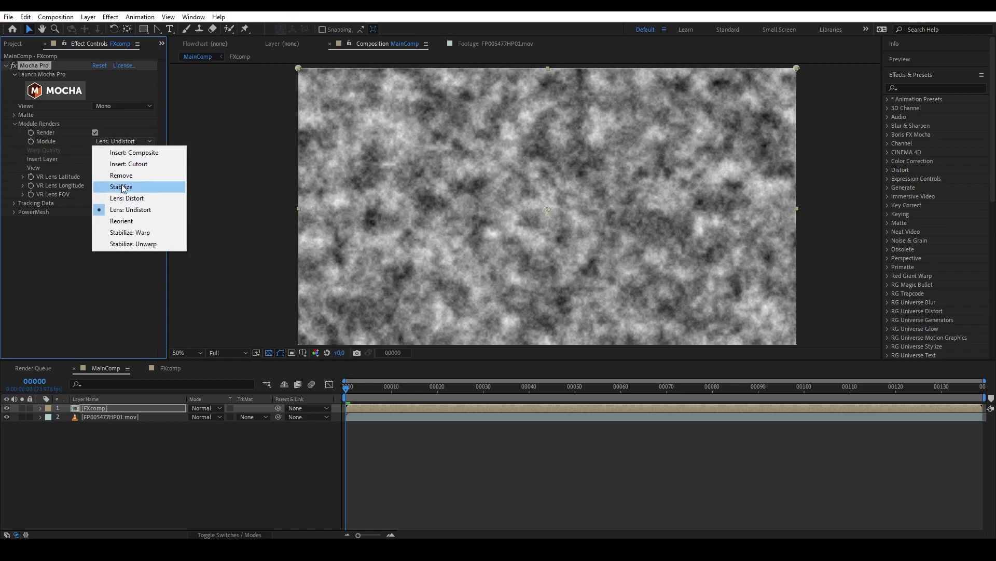
{"action": "left_click", "coordinate": [145, 235]}
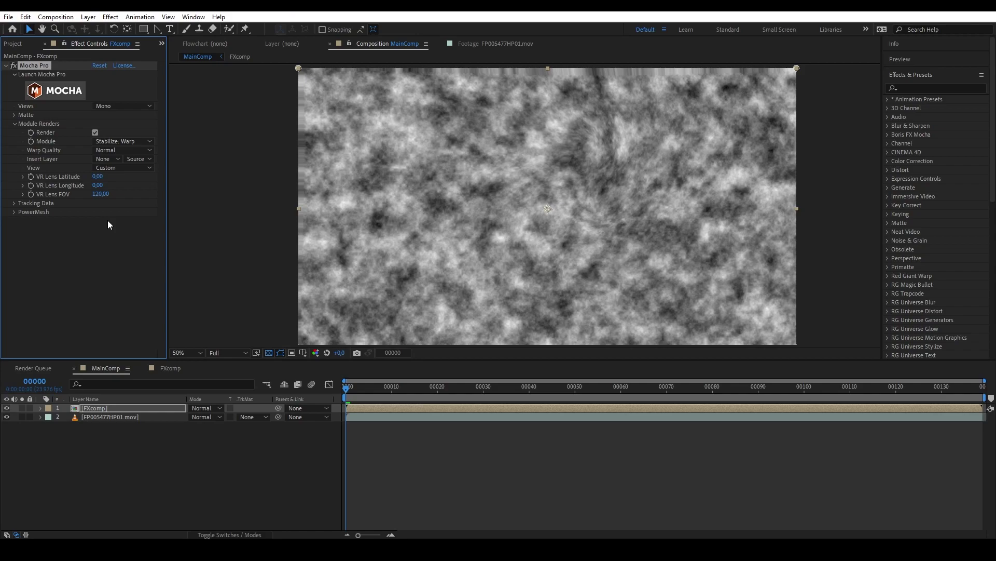
{"action": "left_click", "coordinate": [15, 116]}
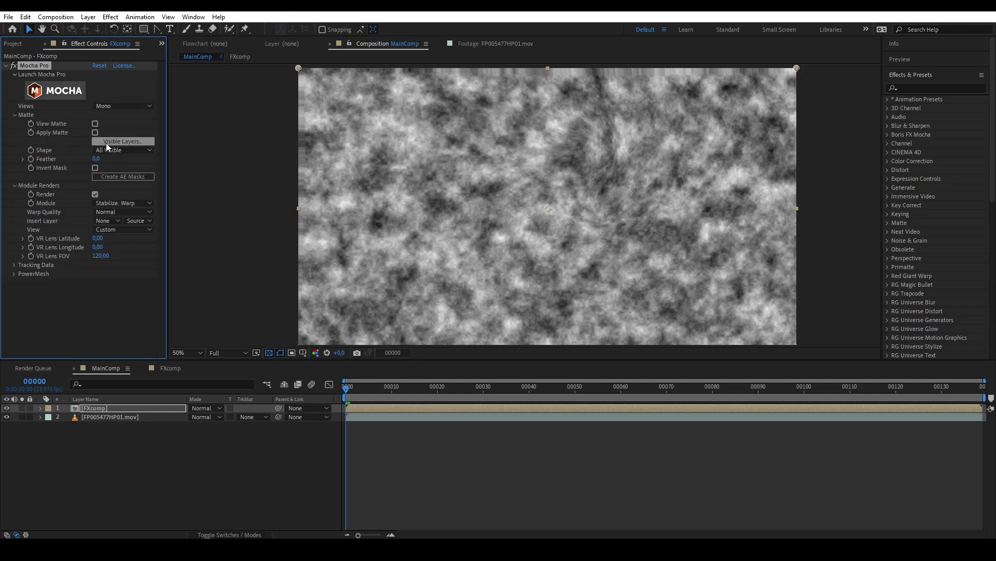
{"action": "left_click", "coordinate": [96, 132]}
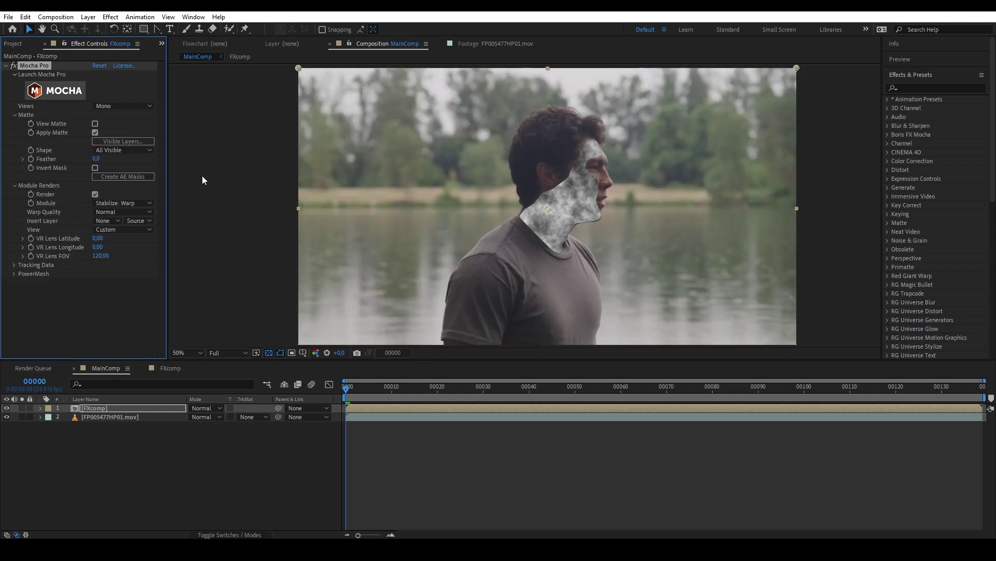
Step: Set the FXcomp layer's blending mode to Classic Color Dodge and its matte feather to 15, and preview the blend on the face
{"action": "left_click", "coordinate": [211, 408]}
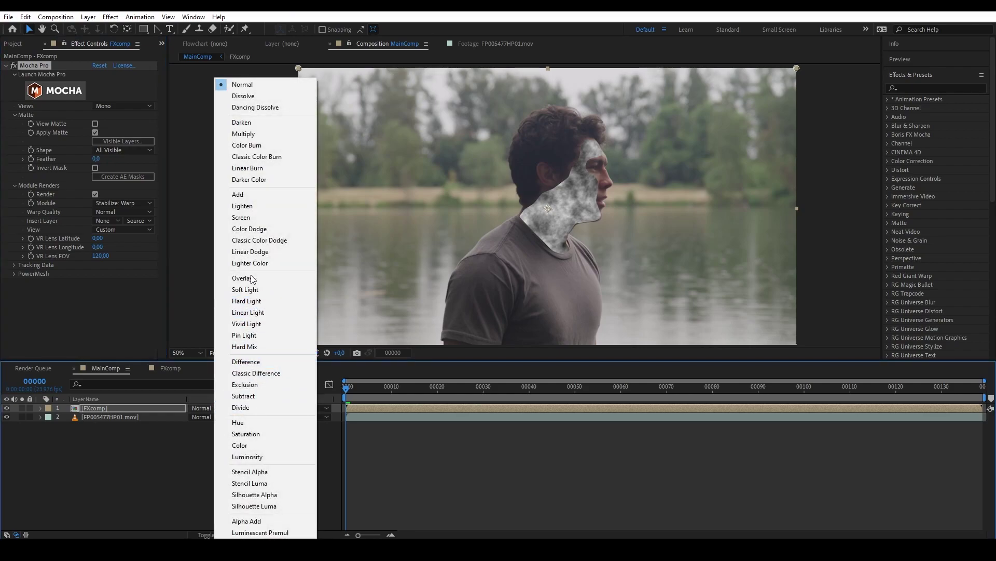
{"action": "left_click", "coordinate": [255, 240]}
{"action": "left_click", "coordinate": [96, 158]}
{"action": "type", "text": "25"}
{"action": "key", "text": "Return"}
{"action": "key", "text": "space"}
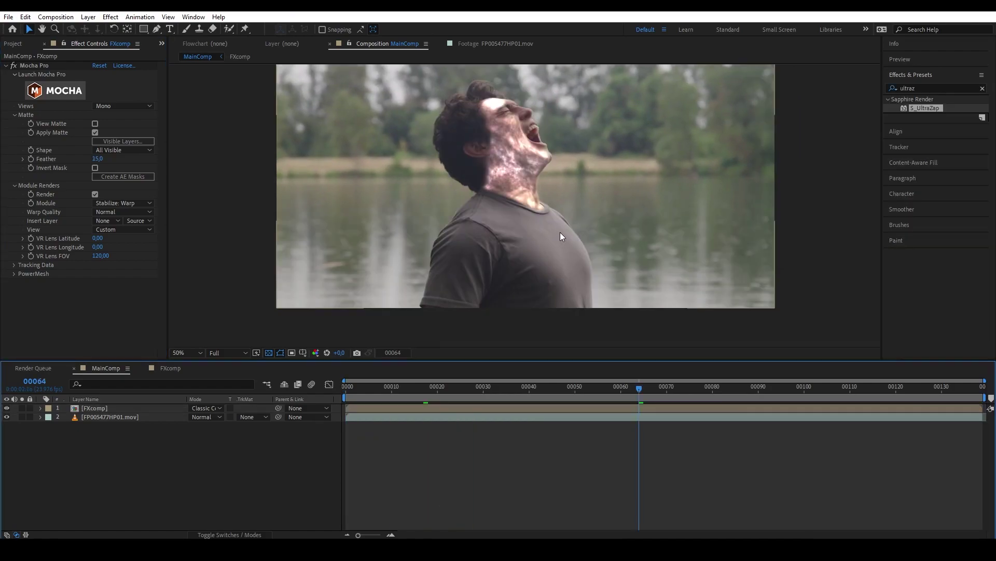
{"action": "scroll", "coordinate": [560, 232], "scroll_direction": "up", "scroll_amount": 3}
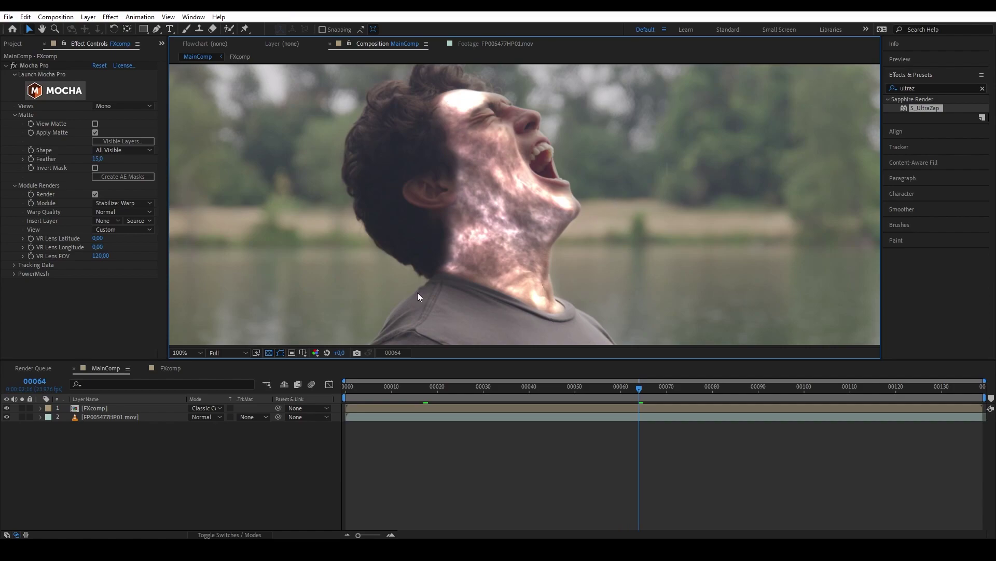
{"action": "scroll", "coordinate": [417, 292], "scroll_direction": "down", "scroll_amount": 2}
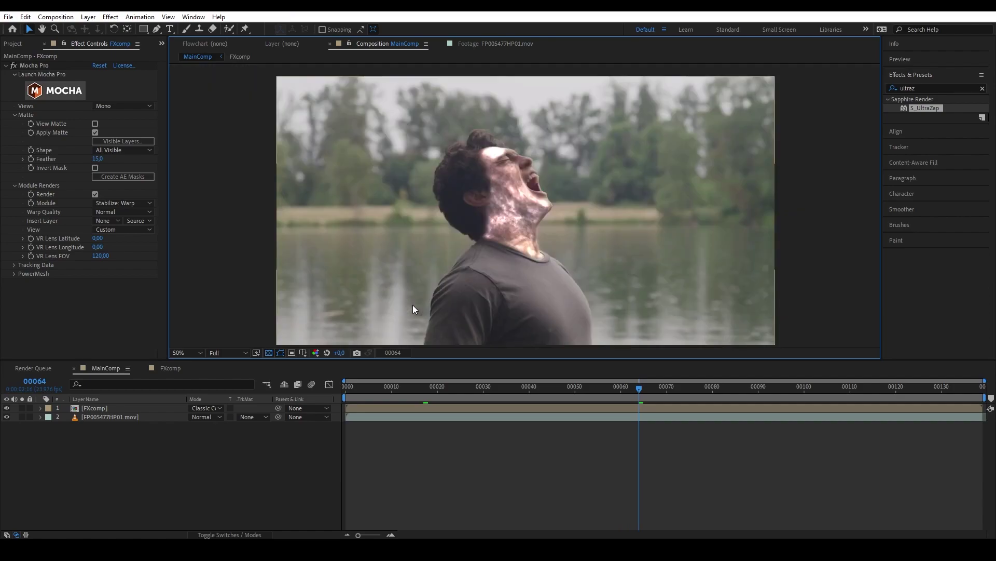
Step: Create an After Effects mask from the Mocha matte on FXcomp's footage layer and remove its Mask Path keyframes
{"action": "left_click", "coordinate": [169, 368]}
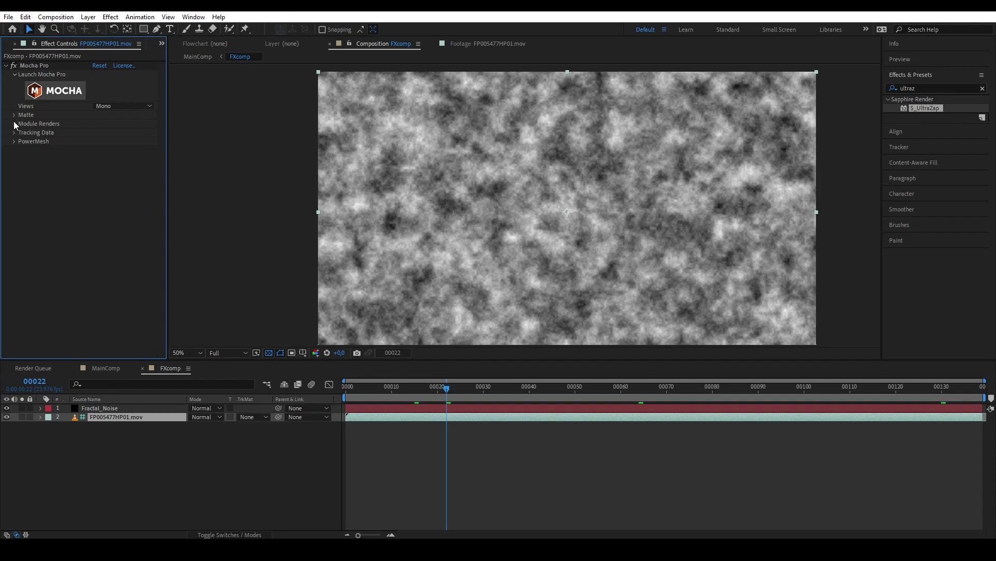
{"action": "left_click", "coordinate": [14, 115]}
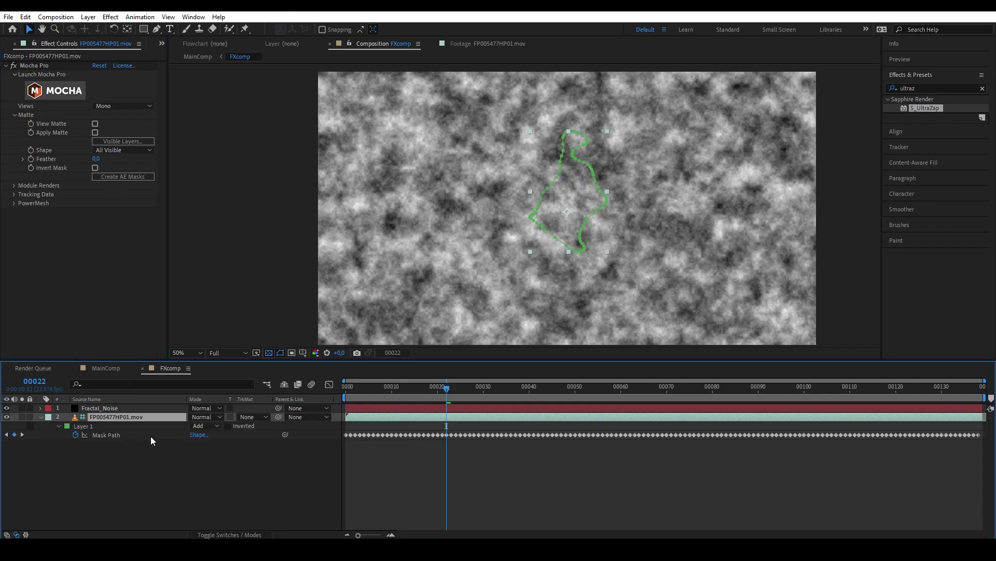
{"action": "left_click", "coordinate": [157, 427]}
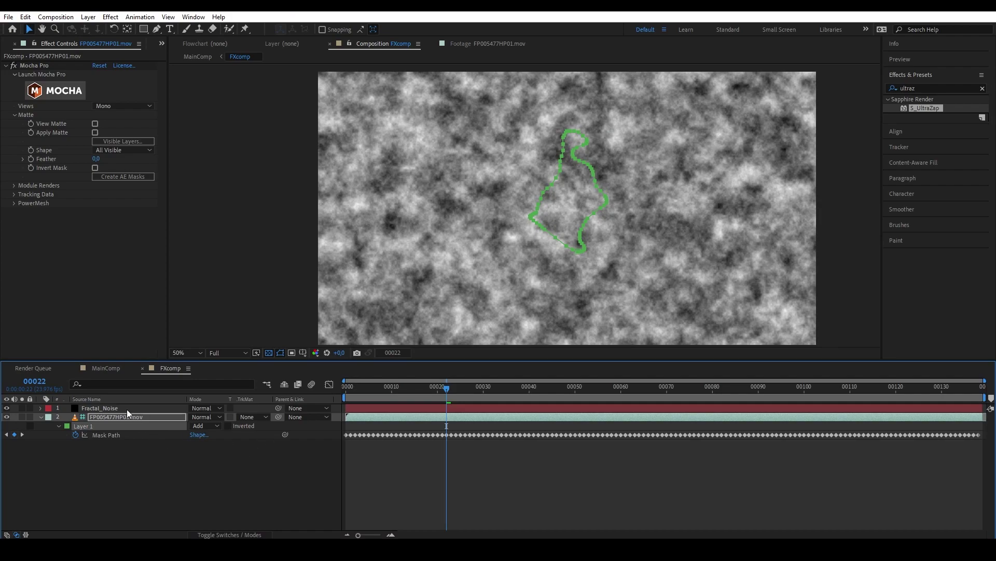
{"action": "left_click", "coordinate": [75, 435]}
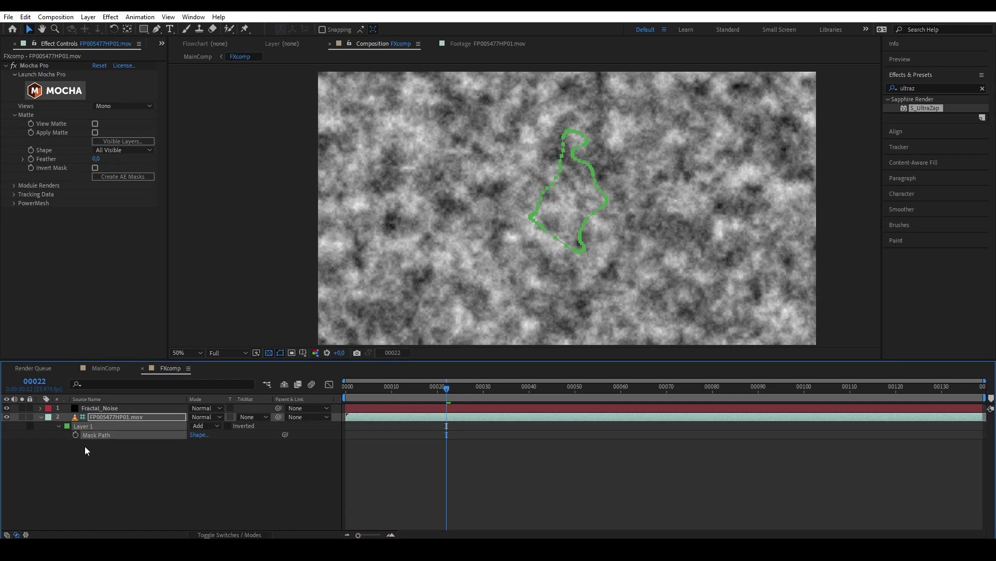
Step: Paste the static face mask onto the Fractal_Noise layer and scrub through the composition
{"action": "left_click", "coordinate": [107, 406]}
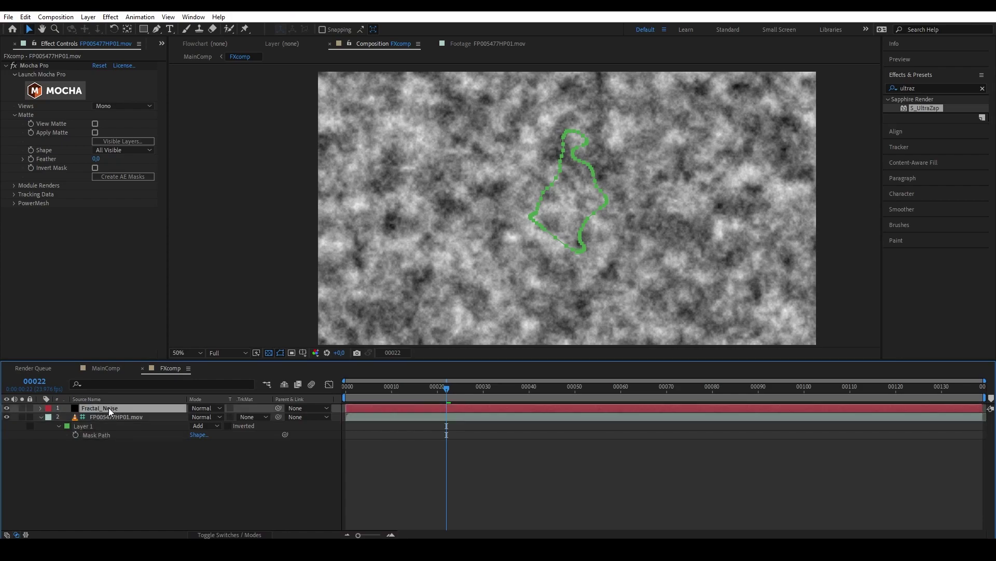
{"action": "key", "text": "ctrl+v"}
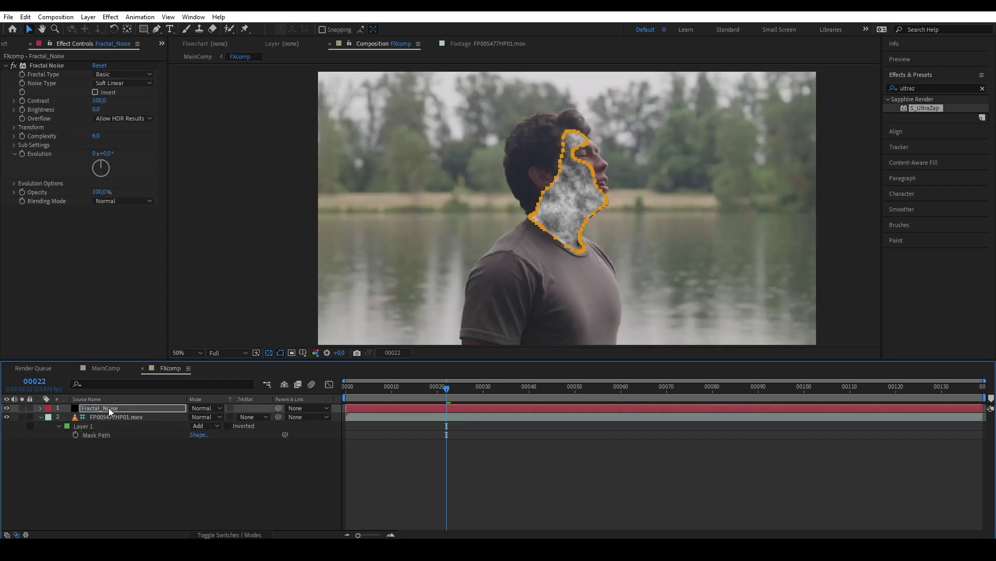
{"action": "left_click_drag", "start_coordinate": [443, 386], "coordinate": [791, 363]}
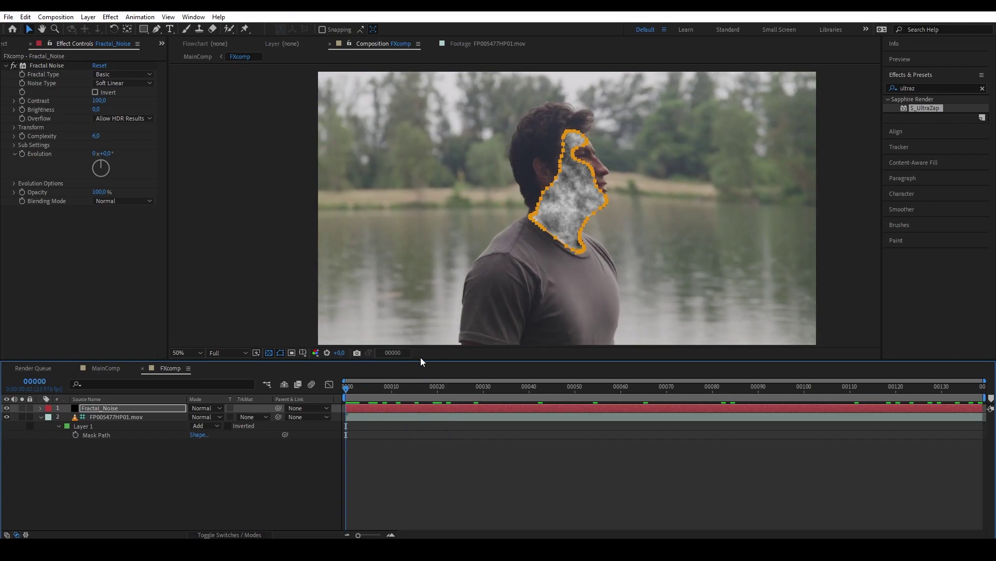
Step: Set the Mask Feather of the Fractal_Noise layer's face mask to 48 pixels, checking the mask at frame 22
{"action": "left_click", "coordinate": [447, 387]}
{"action": "left_click", "coordinate": [489, 445]}
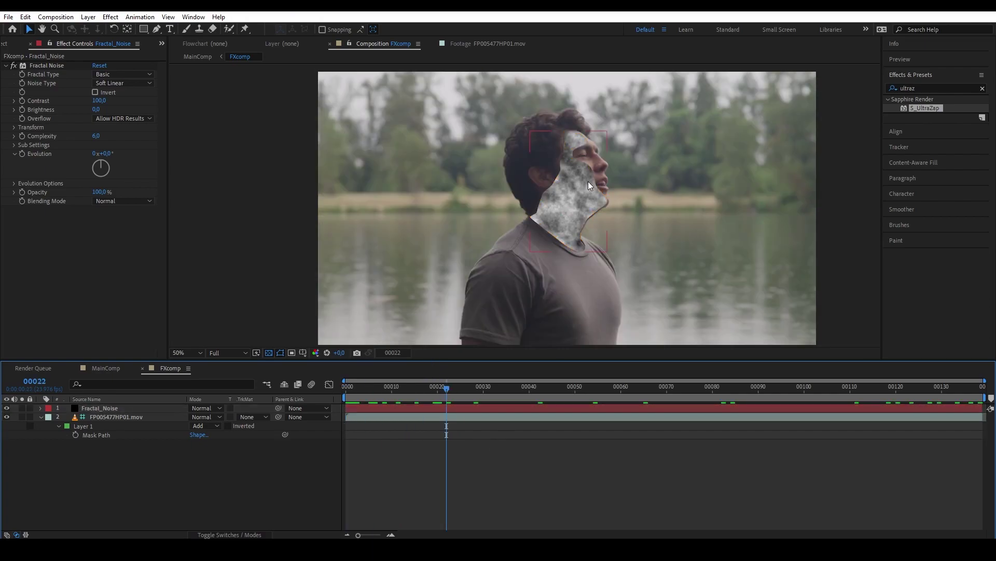
{"action": "left_click", "coordinate": [112, 409]}
{"action": "key", "text": "f"}
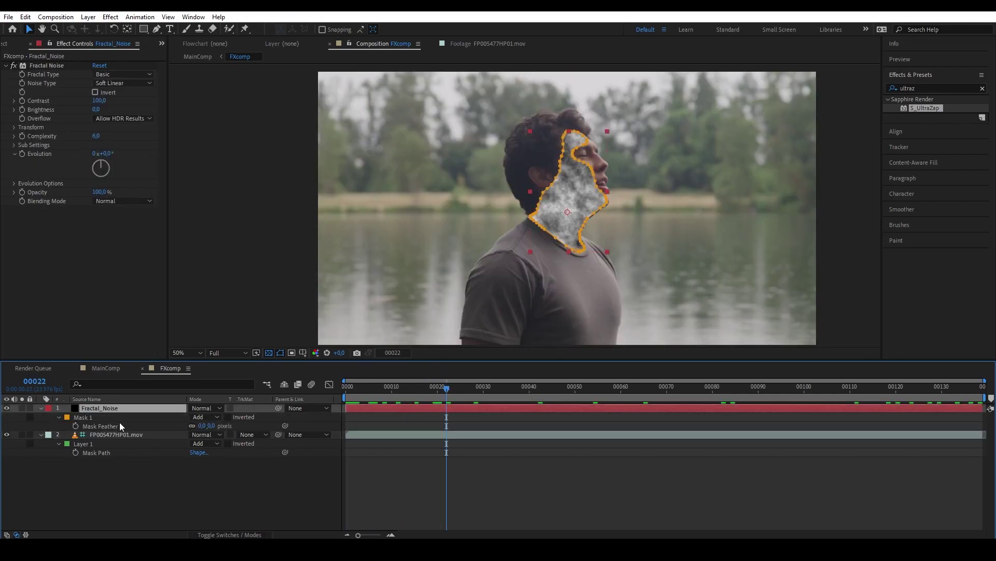
{"action": "type", "text": "48"}
{"action": "left_click", "coordinate": [234, 478]}
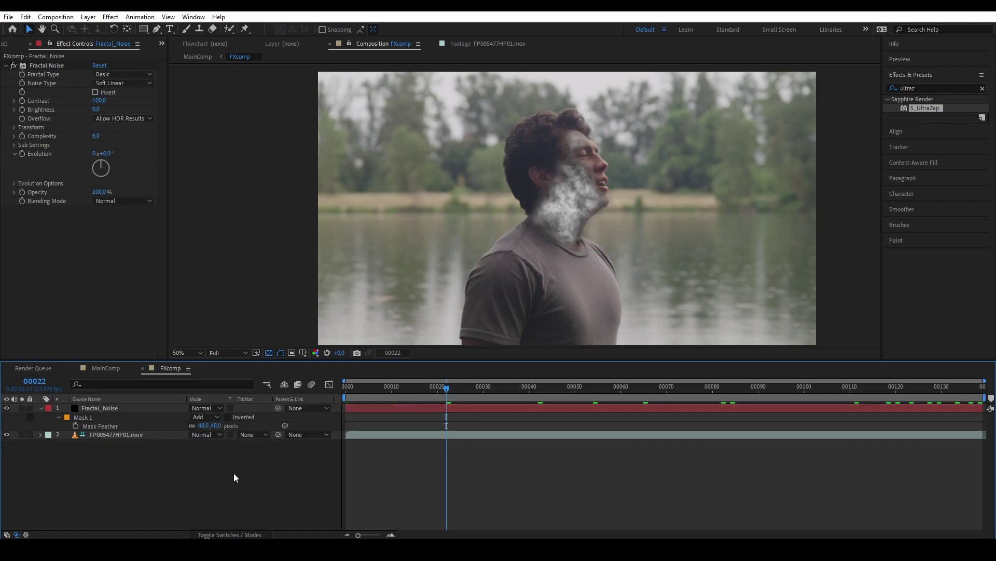
Step: Set the Fractal_Noise layer's Fractal Type to Dynamic Progressive and invert the noise
{"action": "left_click", "coordinate": [107, 409]}
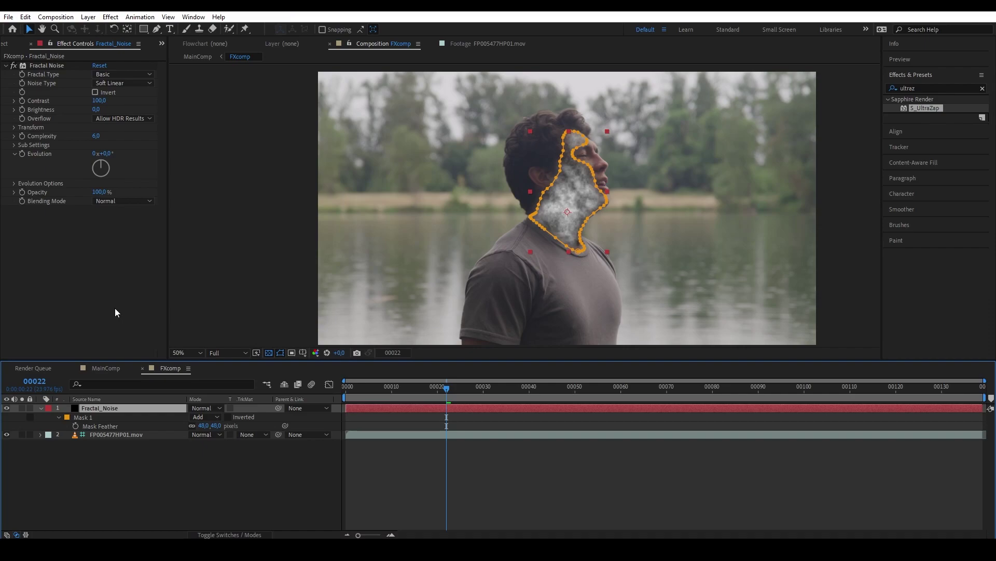
{"action": "left_click", "coordinate": [121, 74]}
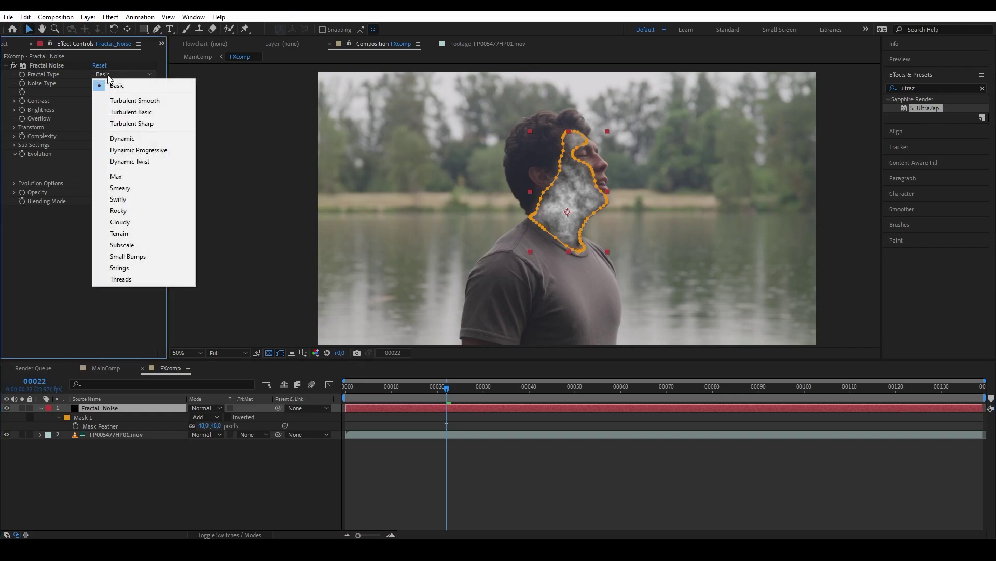
{"action": "left_click", "coordinate": [125, 151]}
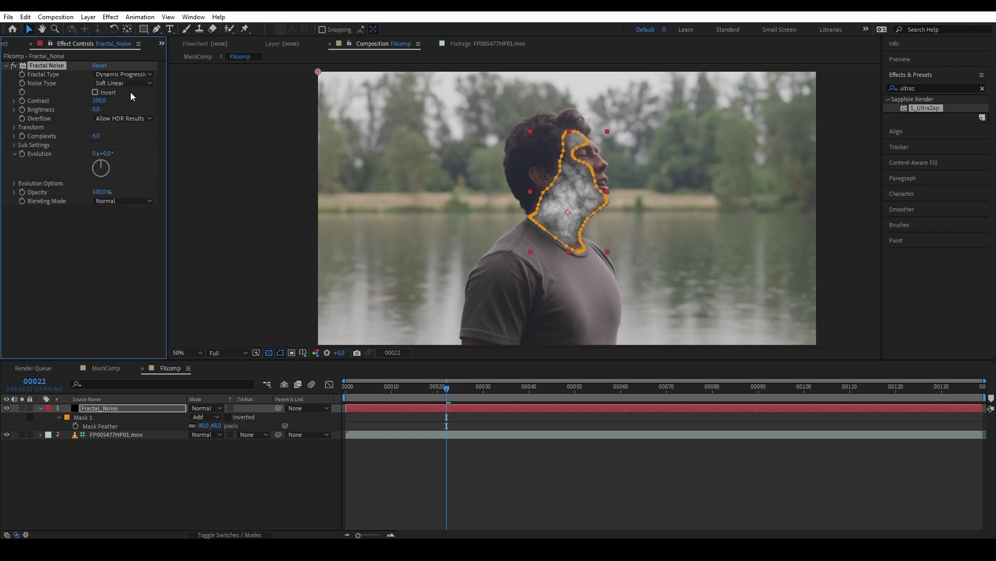
{"action": "left_click", "coordinate": [96, 93]}
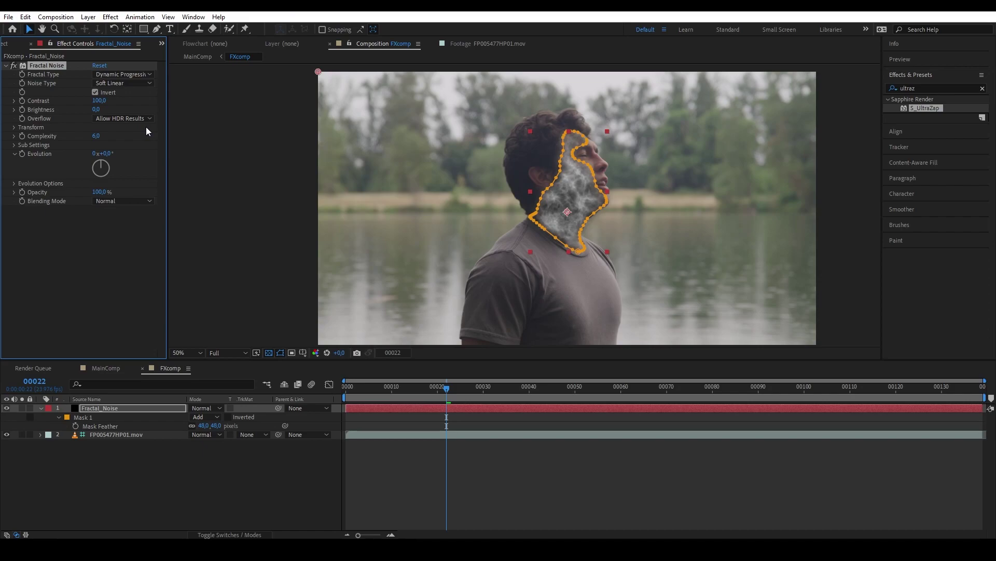
Step: Set the Fractal Noise effect's Contrast to 228 and Brightness to 5
{"action": "left_click", "coordinate": [99, 101]}
{"action": "type", "text": "228"}
{"action": "key", "text": "Return"}
{"action": "left_click", "coordinate": [96, 110]}
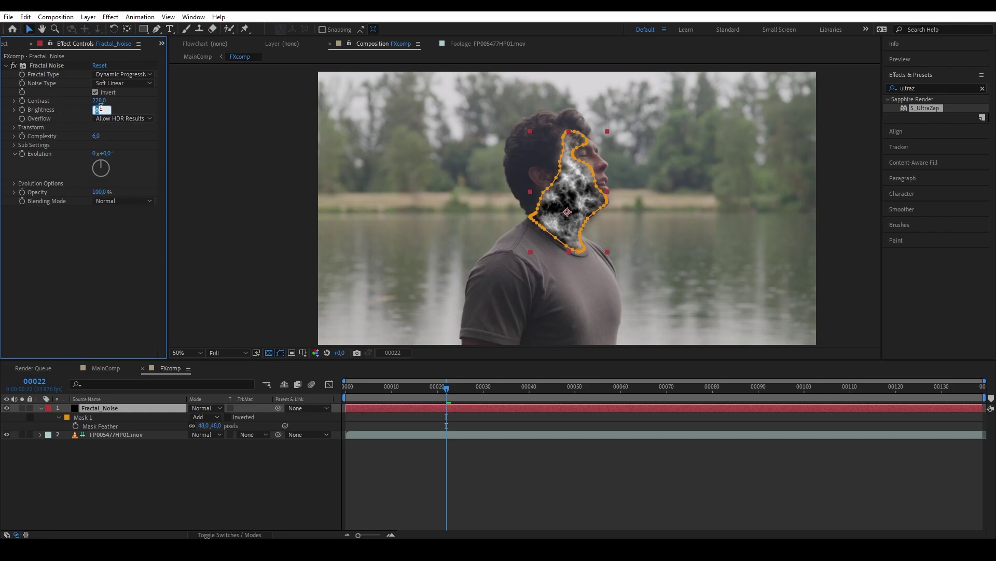
{"action": "type", "text": "5"}
{"action": "key", "text": "Return"}
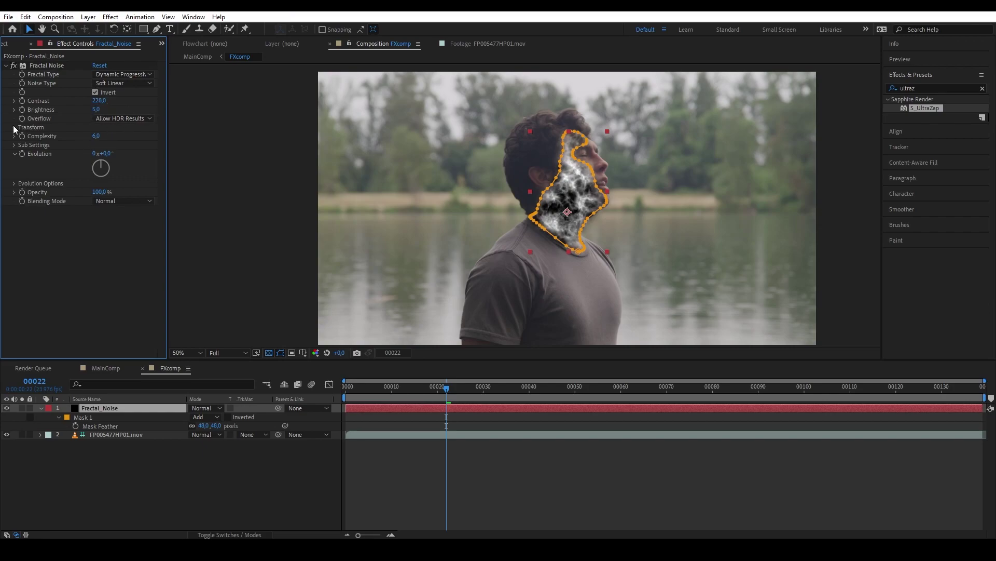
Step: Set the Fractal Noise transform Scale to 40, collapse the effect's settings and deselect the layer
{"action": "left_click", "coordinate": [14, 128]}
{"action": "left_click", "coordinate": [99, 154]}
{"action": "type", "text": "50"}
{"action": "key", "text": "Return"}
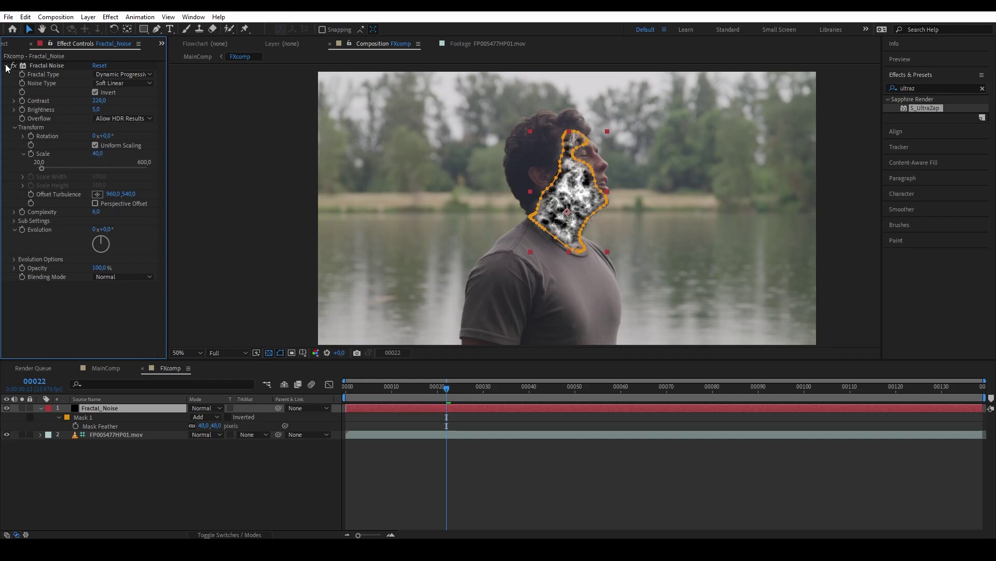
{"action": "left_click", "coordinate": [6, 66]}
{"action": "left_click", "coordinate": [214, 477]}
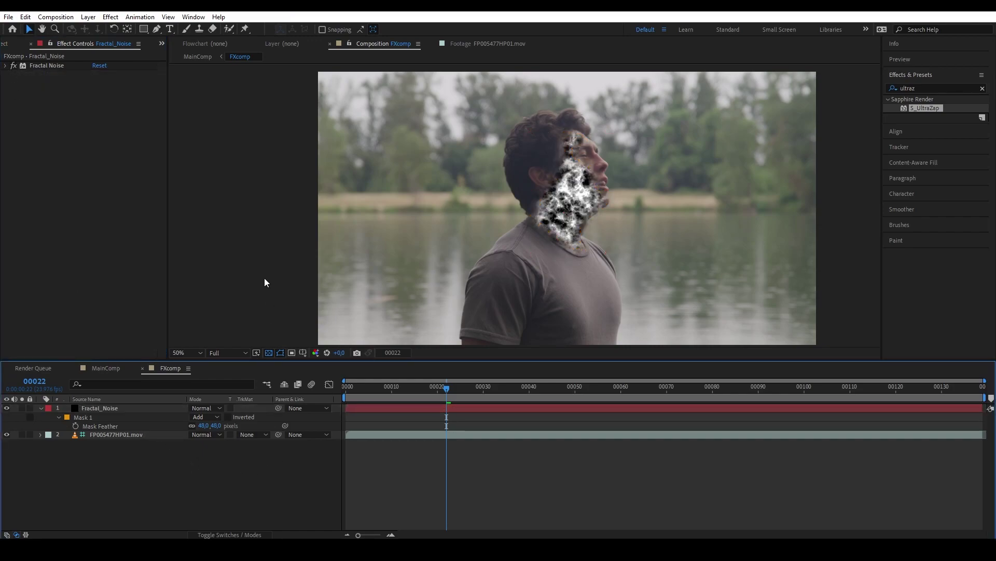
Step: Create a new black 1920 × 1080 px solid named UltraZap in FXcomp
{"action": "left_click", "coordinate": [88, 17]}
{"action": "mouse_move", "coordinate": [238, 28]}
{"action": "left_click", "coordinate": [275, 42]}
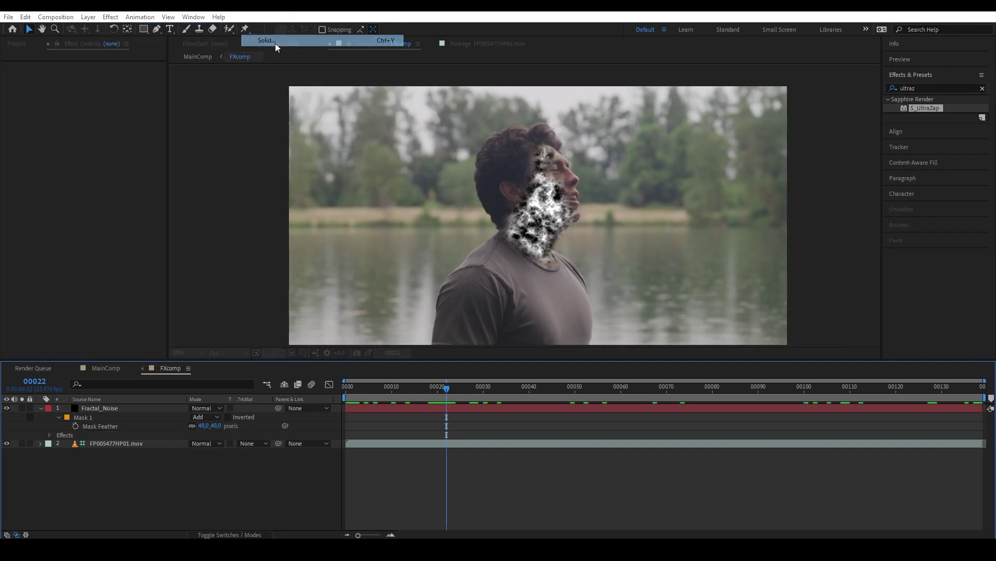
{"action": "type", "text": "UltraZap"}
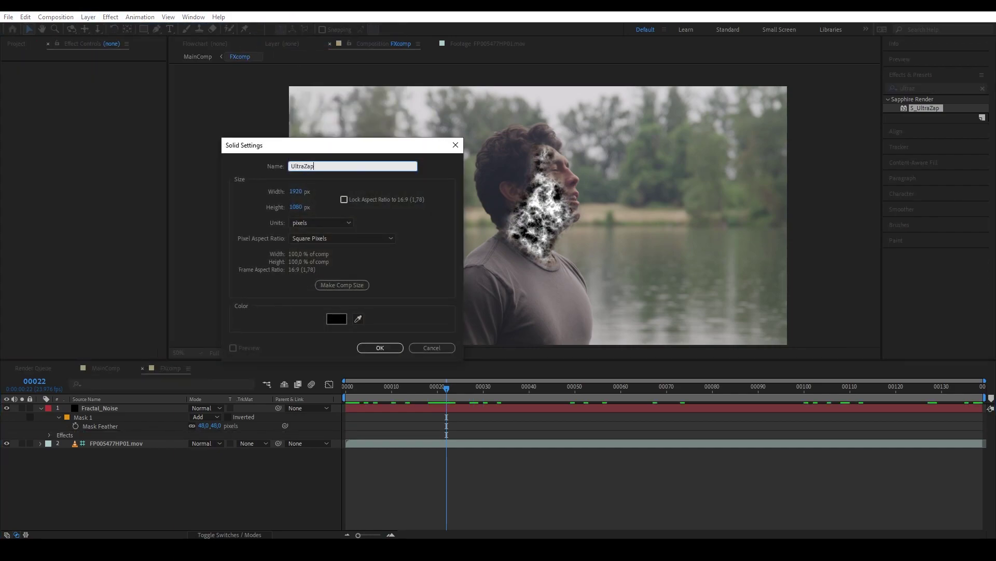
{"action": "key", "text": "Return"}
{"action": "left_click", "coordinate": [117, 486]}
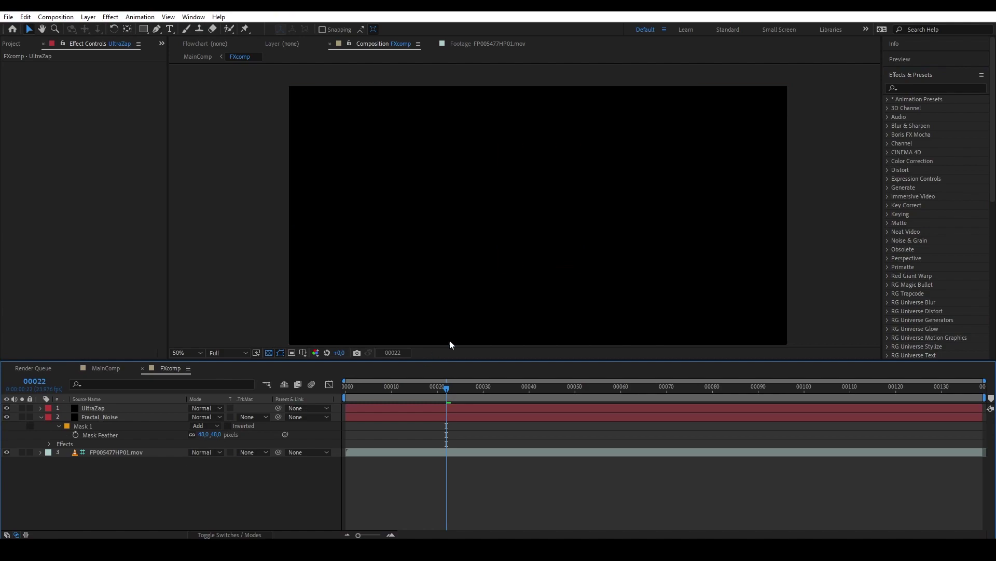
Step: Find the Sapphire S_UltraZap effect and apply it to the UltraZap solid
{"action": "left_click", "coordinate": [905, 84]}
{"action": "type", "text": "ultra"}
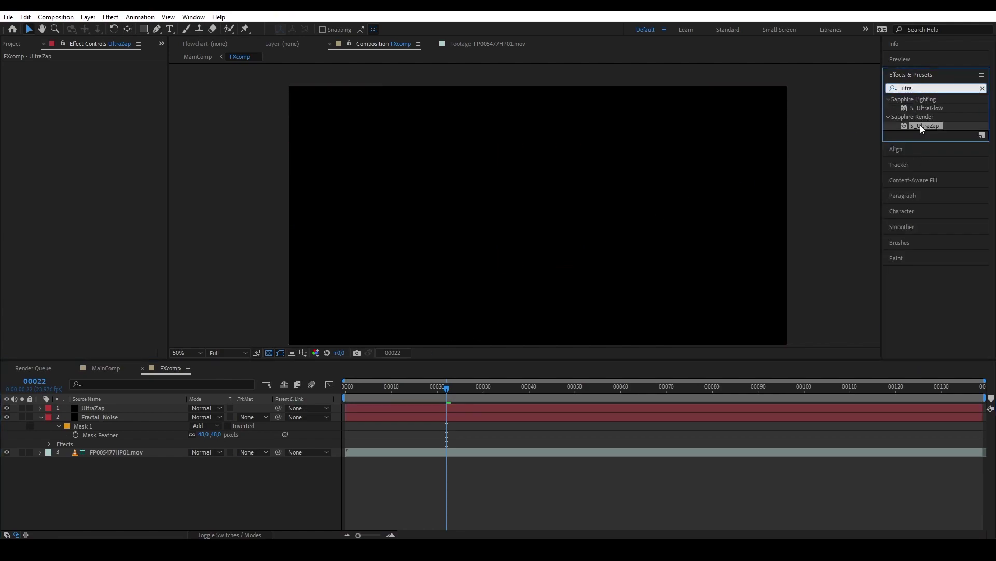
{"action": "left_click_drag", "start_coordinate": [920, 125], "coordinate": [111, 407]}
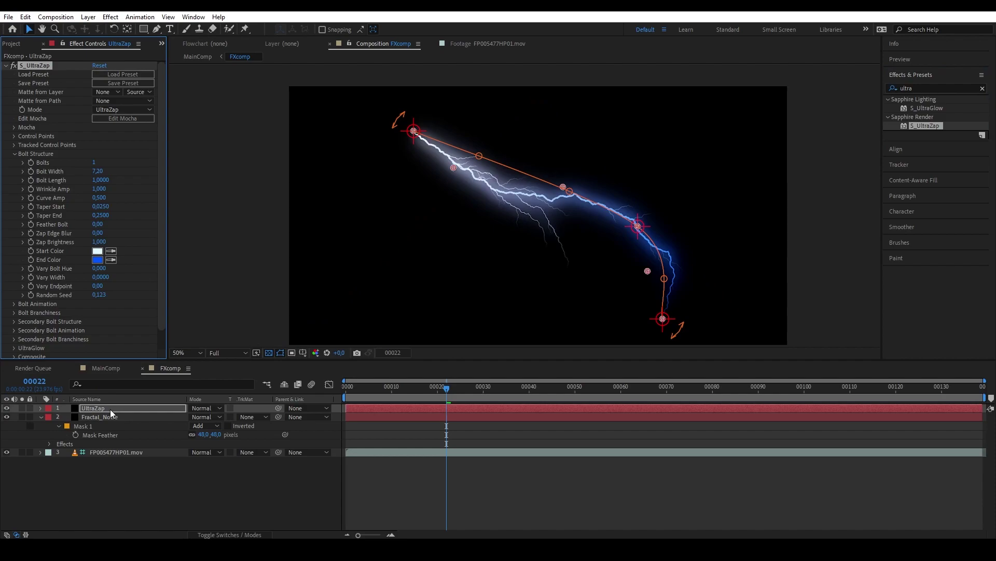
{"action": "left_click", "coordinate": [110, 409]}
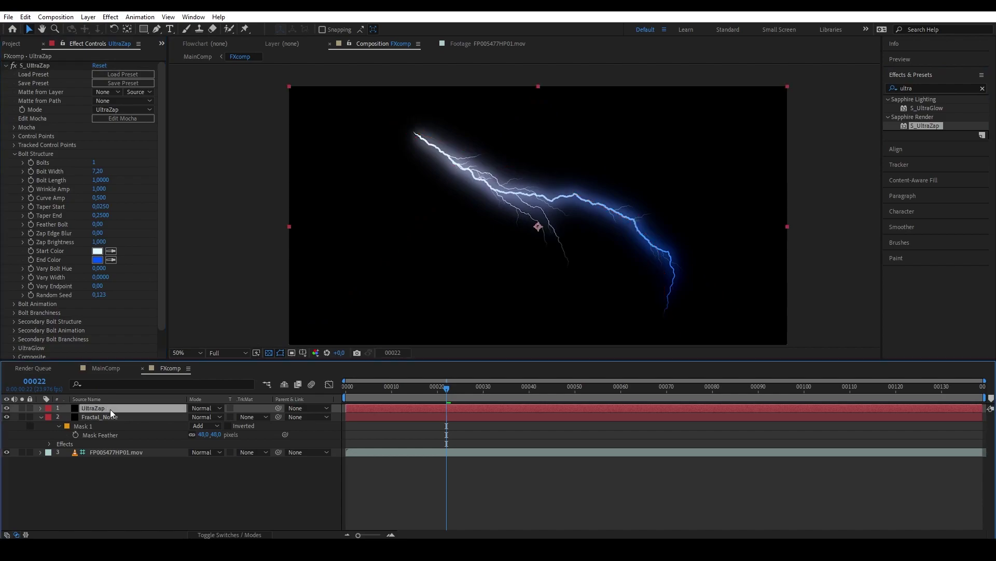
Step: Try bending the default lightning bolt by moving its on-screen control points, and undo the bend
{"action": "left_click", "coordinate": [136, 176]}
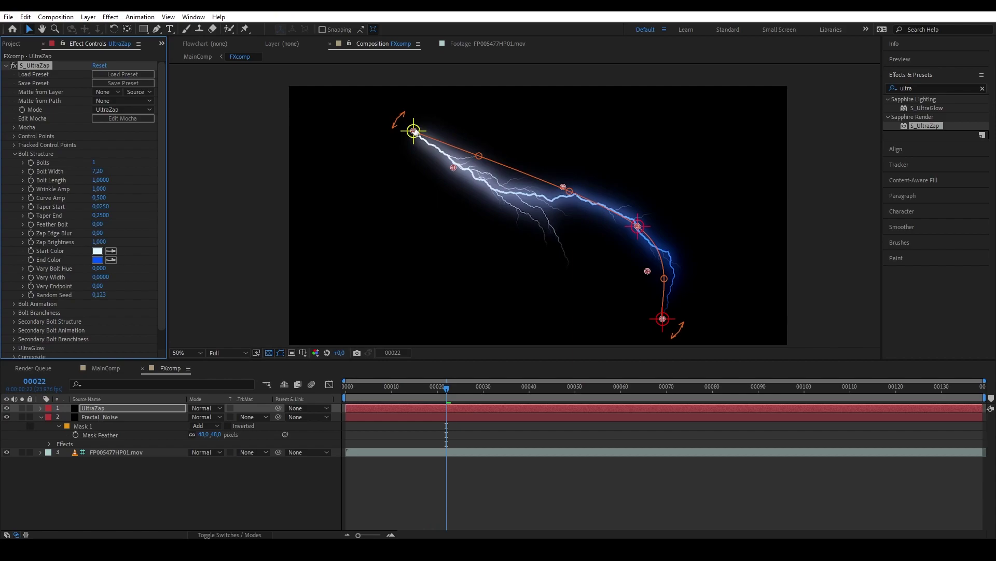
{"action": "mouse_move", "coordinate": [413, 130]}
{"action": "left_mouse_down"}
{"action": "mouse_move", "coordinate": [419, 211]}
{"action": "mouse_move", "coordinate": [452, 127]}
{"action": "mouse_move", "coordinate": [420, 139]}
{"action": "left_mouse_up"}
{"action": "left_click_drag", "start_coordinate": [487, 172], "coordinate": [460, 244]}
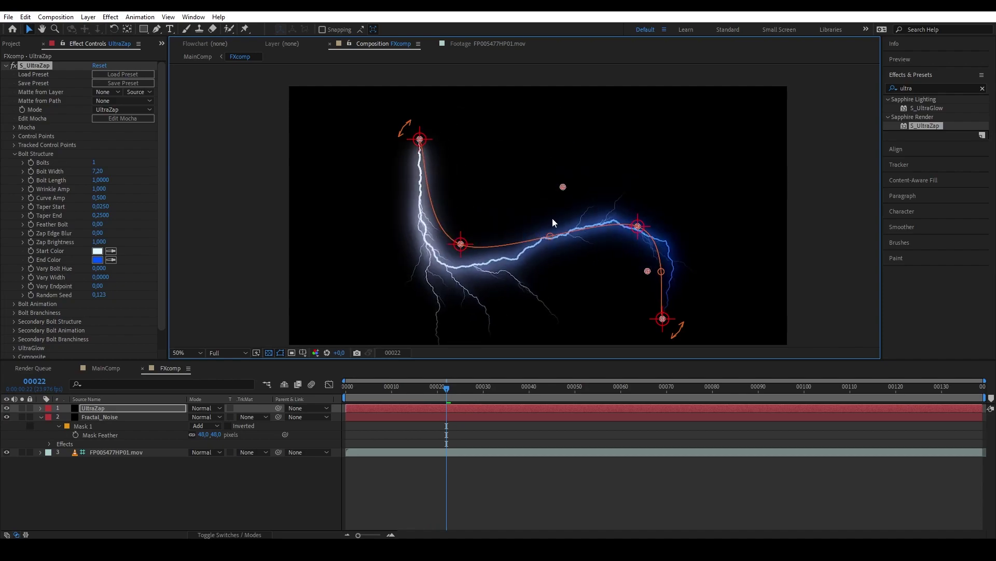
{"action": "left_click_drag", "start_coordinate": [553, 222], "coordinate": [580, 230]}
{"action": "key", "text": "ctrl+z"}
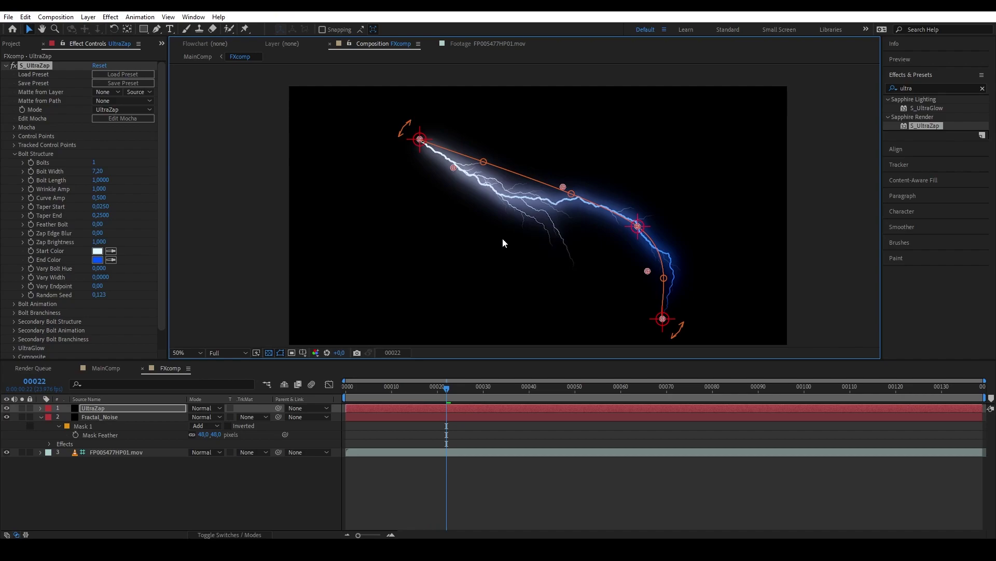
Step: Load the Swamp Thing preset into S_UltraZap from the Sapphire preset browser
{"action": "left_click", "coordinate": [123, 74]}
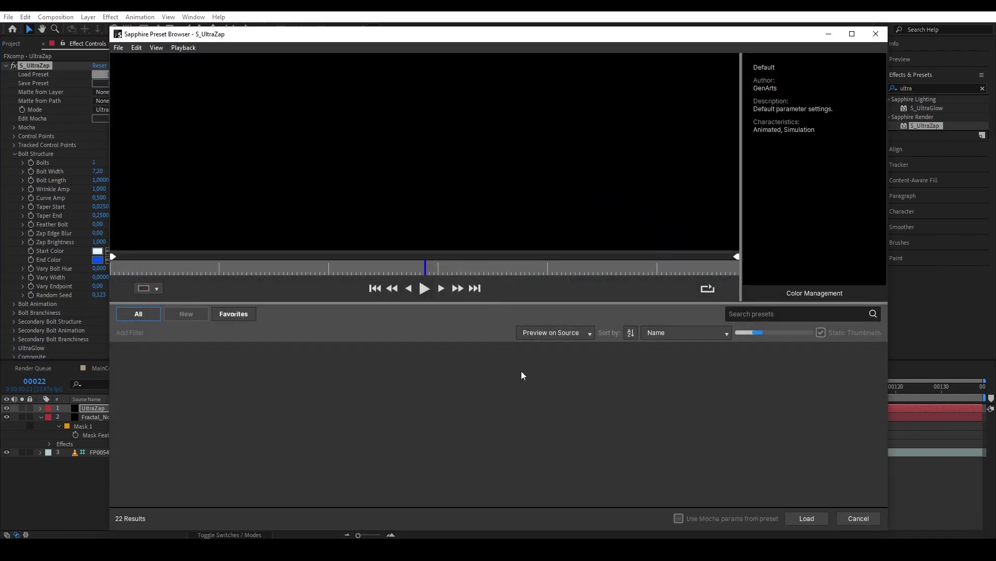
{"action": "scroll", "coordinate": [466, 363], "scroll_direction": "down", "scroll_amount": 2}
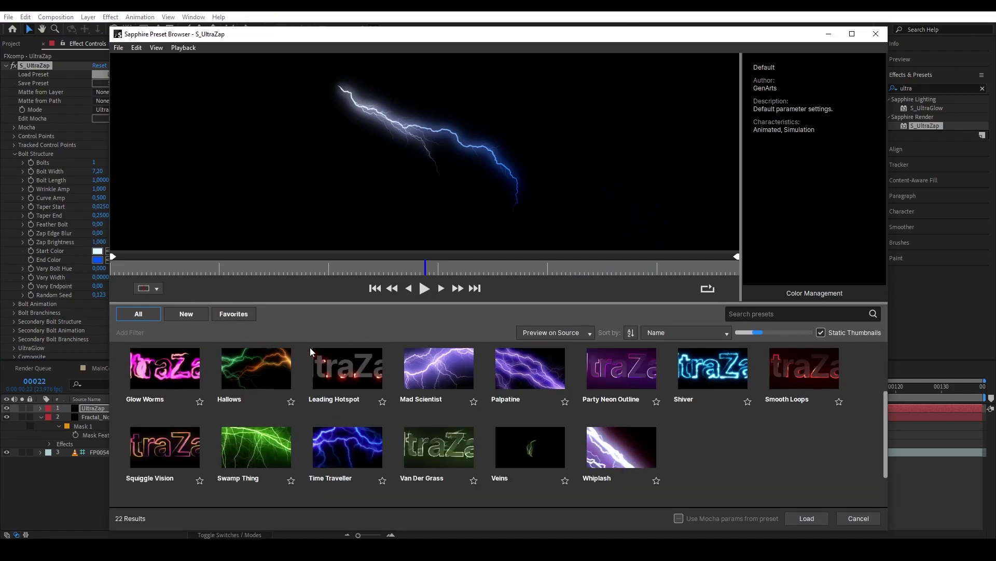
{"action": "left_click", "coordinate": [242, 450]}
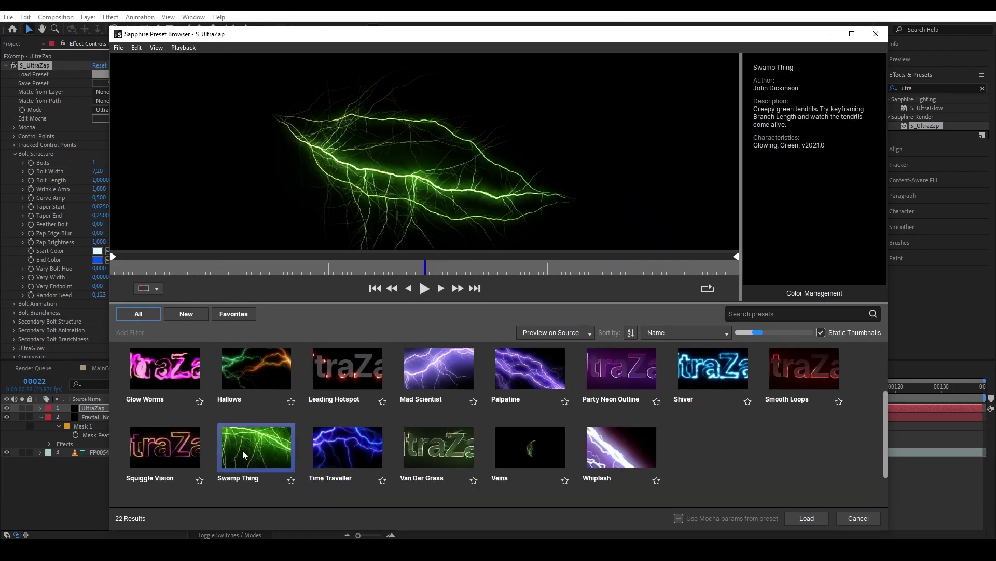
{"action": "left_click", "coordinate": [804, 516]}
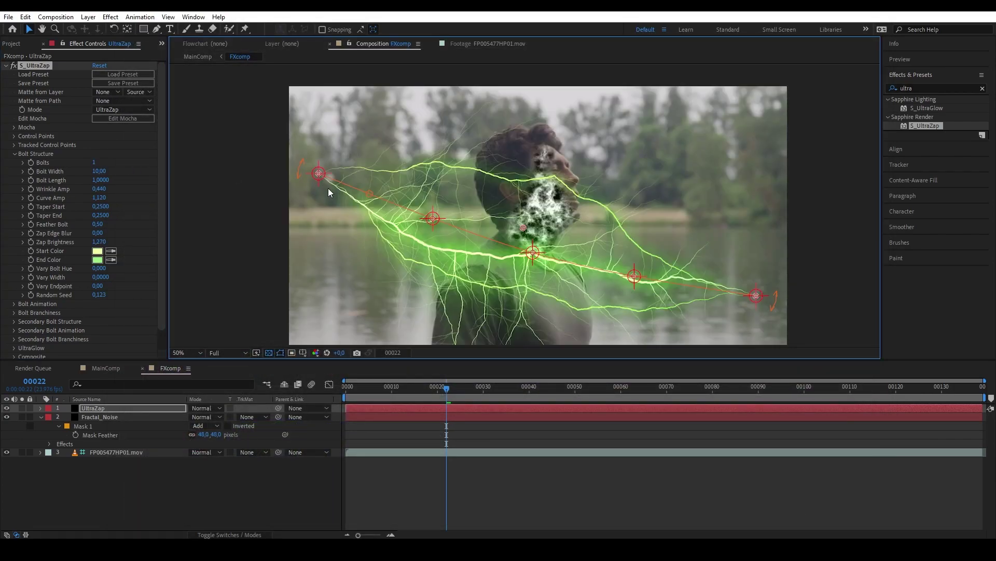
Step: Reposition the bolt's control points so it runs from the man's mouth across the jaw and down the neck to the collar
{"action": "left_click_drag", "start_coordinate": [319, 173], "coordinate": [572, 182]}
{"action": "left_click_drag", "start_coordinate": [433, 222], "coordinate": [545, 210]}
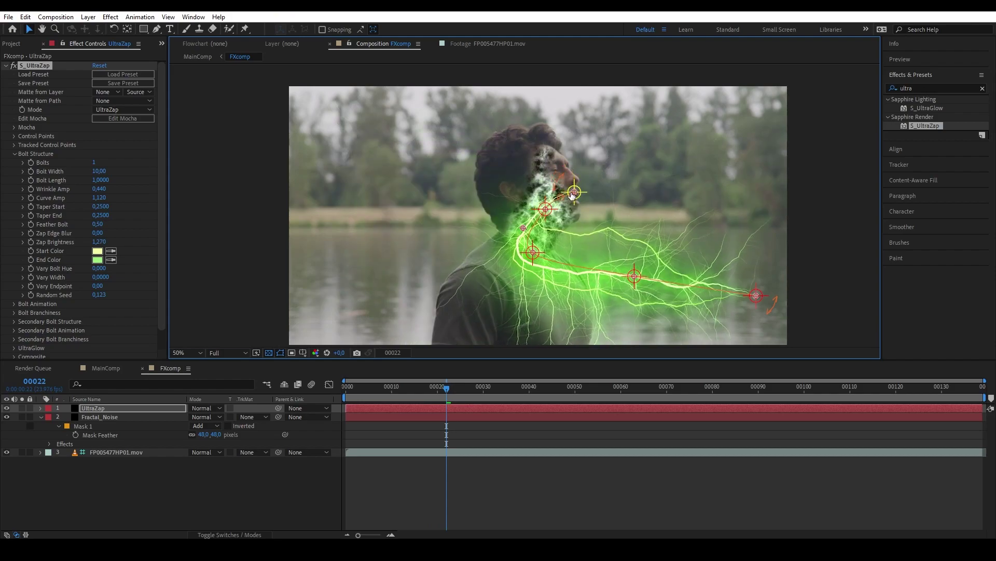
{"action": "left_click_drag", "start_coordinate": [533, 252], "coordinate": [538, 233]}
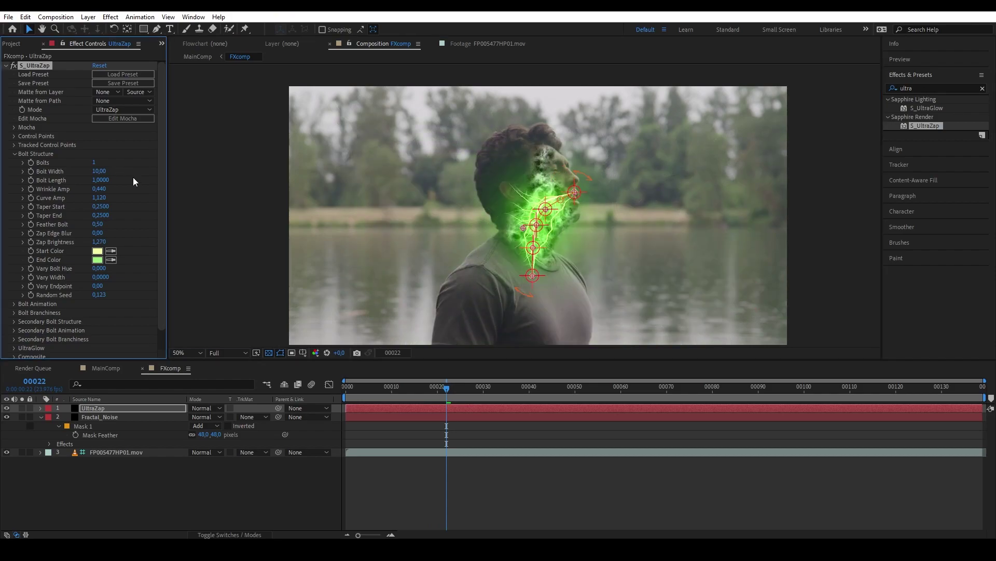
Step: Remove the bolt's glow by setting the UltraGlow Glow Brightness, Glow Threshold and Glow Width to 0
{"action": "scroll", "coordinate": [136, 179], "scroll_direction": "down", "scroll_amount": 2}
{"action": "left_click", "coordinate": [15, 327]}
{"action": "scroll", "coordinate": [24, 327], "scroll_direction": "down", "scroll_amount": 7}
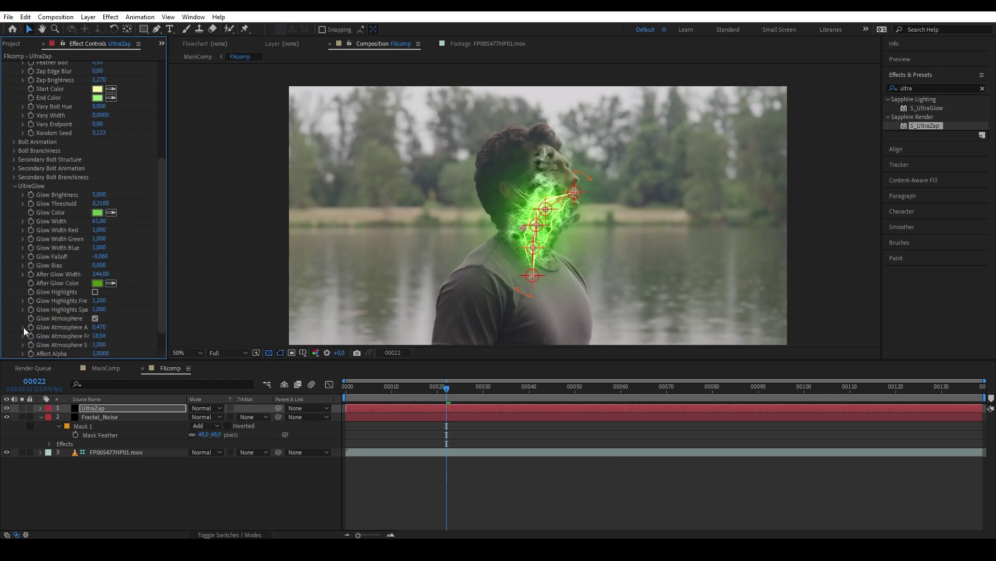
{"action": "left_click", "coordinate": [94, 195]}
{"action": "type", "text": "0"}
{"action": "left_click", "coordinate": [117, 207]}
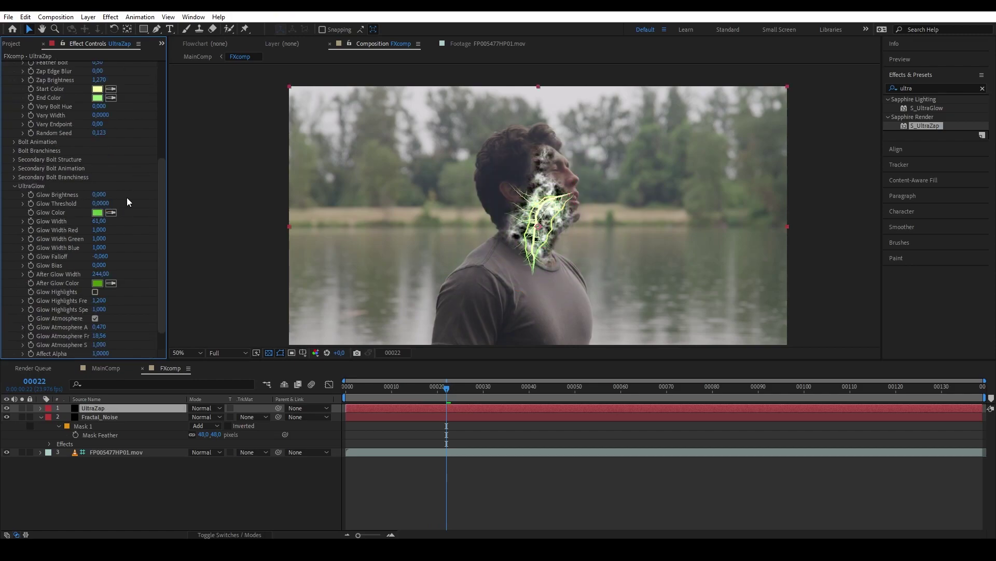
{"action": "left_click", "coordinate": [99, 220]}
{"action": "type", "text": "0"}
{"action": "key", "text": "Return"}
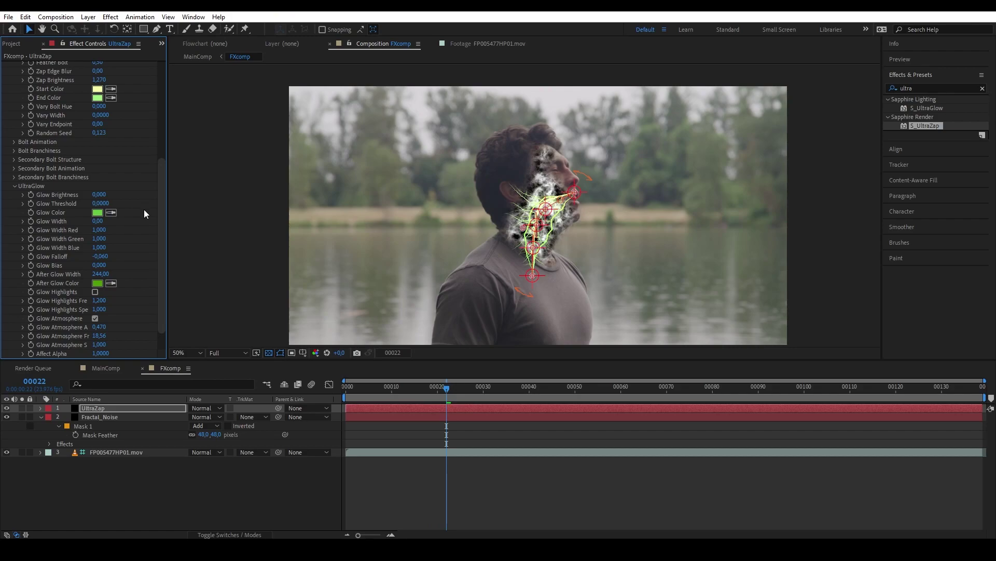
Step: Set the number of Bolts to 10 and the Bolt Width to 2 in the S_UltraZap bolt structure
{"action": "scroll", "coordinate": [144, 210], "scroll_direction": "up", "scroll_amount": 5}
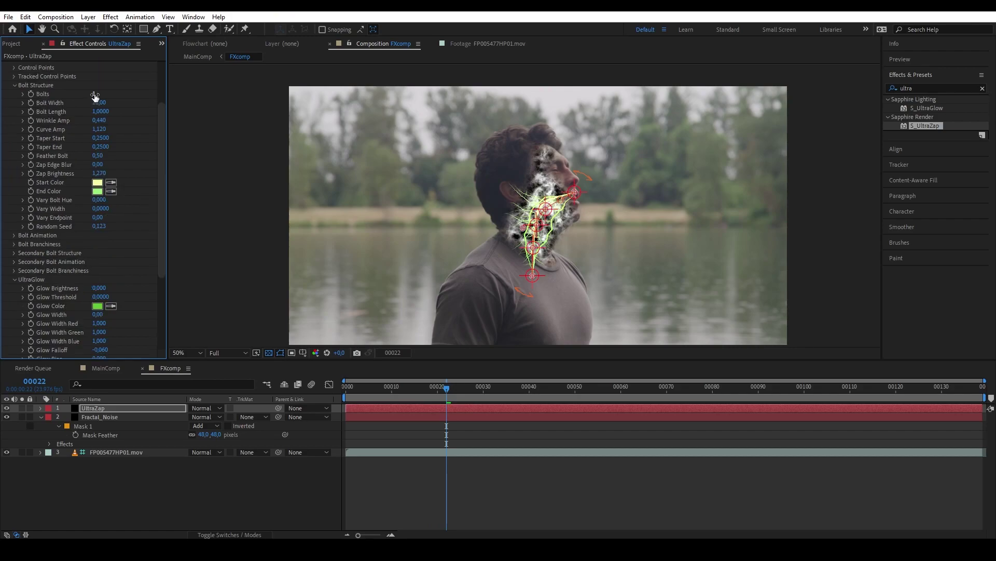
{"action": "left_click", "coordinate": [95, 94]}
{"action": "type", "text": "10"}
{"action": "key", "text": "Return"}
{"action": "left_click", "coordinate": [99, 103]}
{"action": "type", "text": "2"}
{"action": "left_click", "coordinate": [120, 121]}
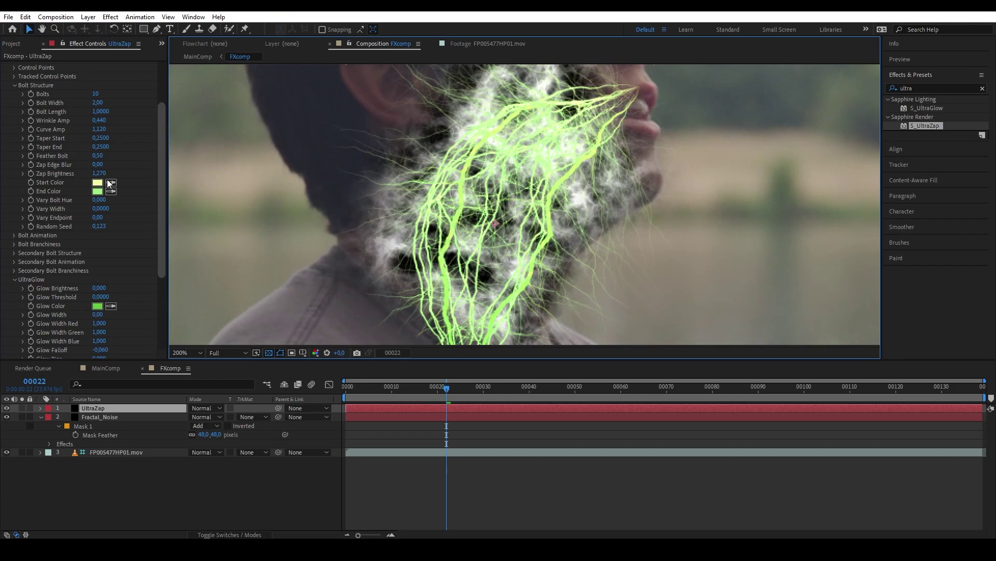
Step: Set Branchiness to 0 in S_UltraZap's Bolt Branchiness settings
{"action": "left_click", "coordinate": [14, 244]}
{"action": "left_click", "coordinate": [100, 262]}
{"action": "left_click", "coordinate": [99, 262]}
{"action": "type", "text": "0"}
{"action": "key", "text": "Return"}
Step: Set the bolts' Wrinkle Amp to 0.2 to smooth the veins
{"action": "scroll", "coordinate": [126, 242], "scroll_direction": "up", "scroll_amount": 1}
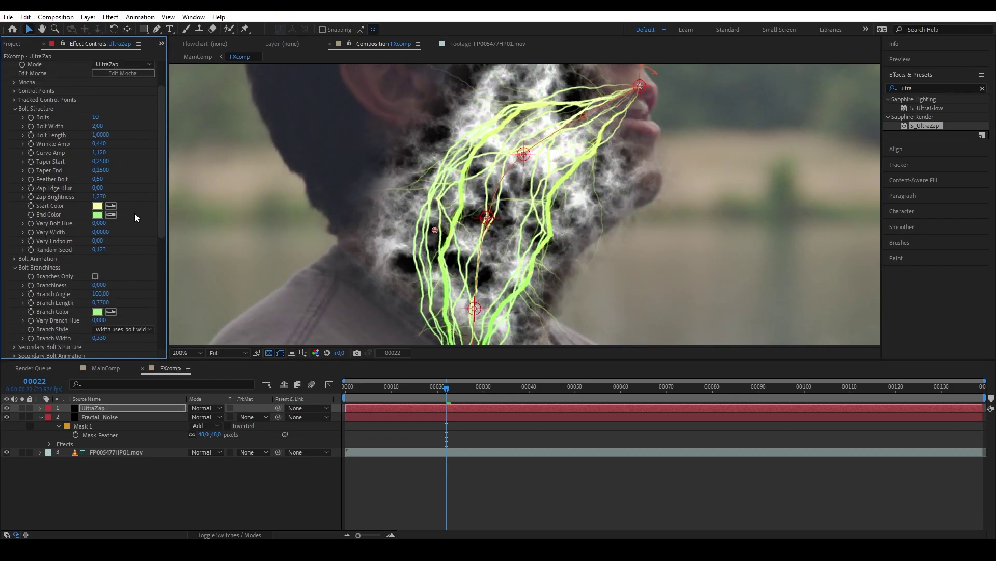
{"action": "left_click", "coordinate": [100, 144]}
{"action": "type", "text": "0.2"}
{"action": "key", "text": "Return"}
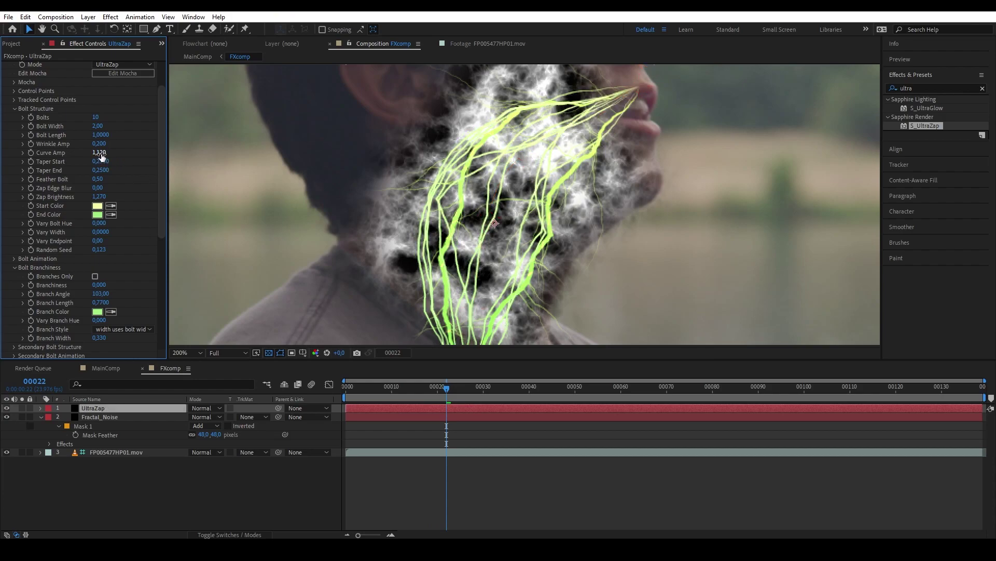
{"action": "left_click_drag", "start_coordinate": [102, 155], "coordinate": [90, 154]}
Step: Open the Wiggle Speed value in S_UltraZap's Bolt Animation settings for editing
{"action": "scroll", "coordinate": [21, 269], "scroll_direction": "down", "scroll_amount": 4}
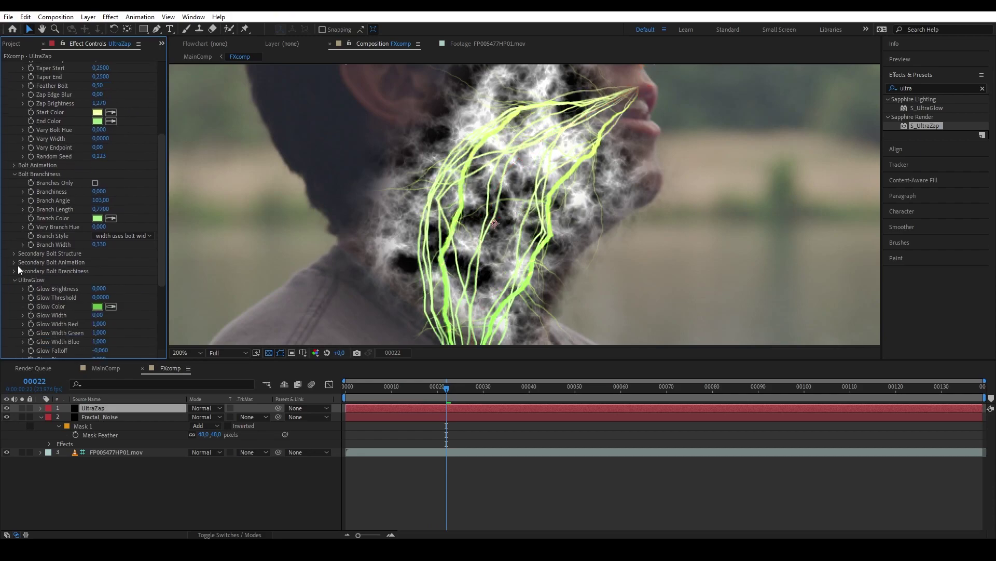
{"action": "left_click", "coordinate": [13, 165]}
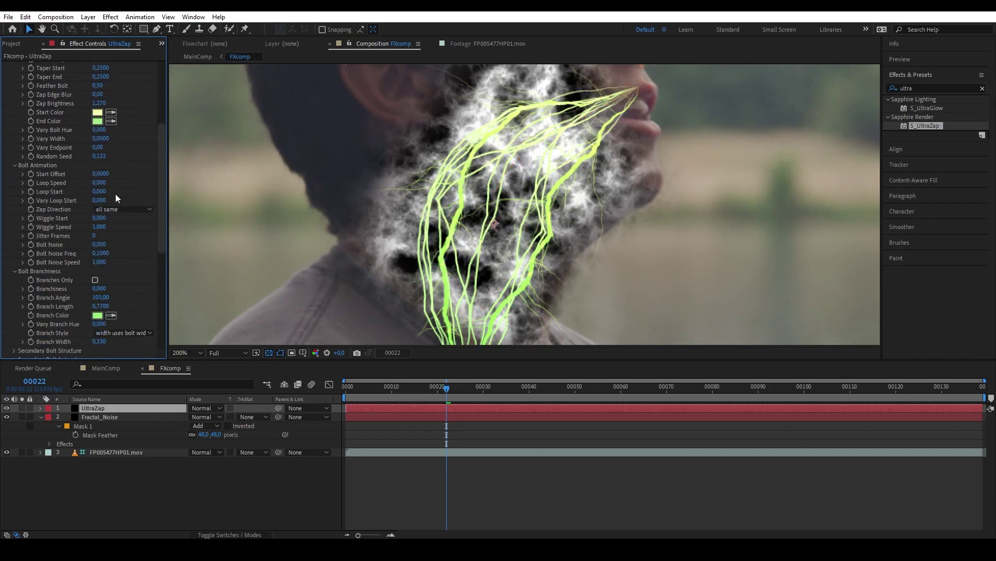
{"action": "left_click", "coordinate": [104, 227]}
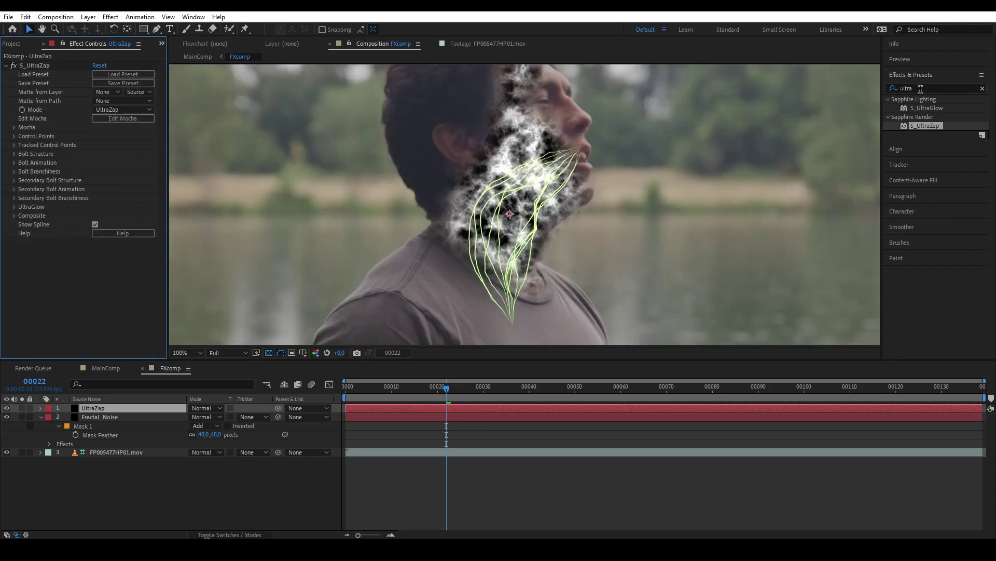
Step: Find the Mesh Warp effect and apply it to the UltraZap layer after S_UltraZap
{"action": "left_click", "coordinate": [920, 88]}
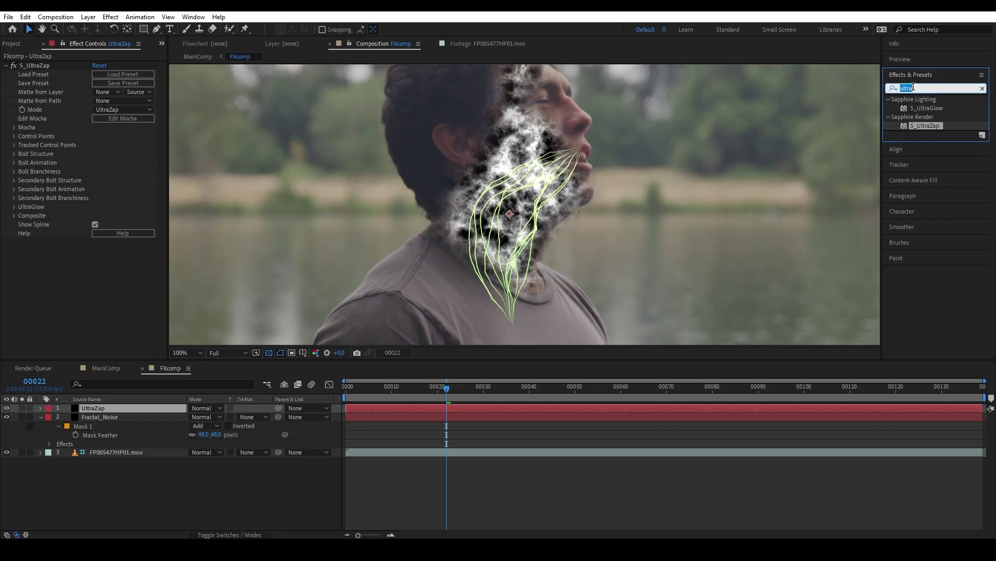
{"action": "type", "text": "mesh wa"}
{"action": "left_click_drag", "start_coordinate": [924, 108], "coordinate": [92, 251]}
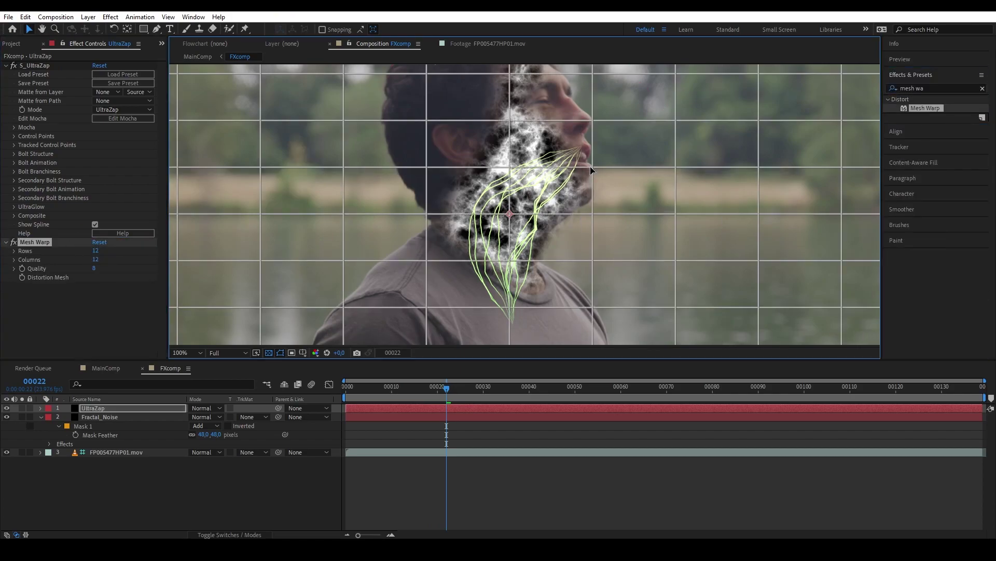
Step: Shift several Mesh Warp grid points around the jaw and neck to reshape the veins, and collapse both effects' settings
{"action": "left_click_drag", "start_coordinate": [510, 213], "coordinate": [506, 205]}
{"action": "left_click_drag", "start_coordinate": [592, 214], "coordinate": [595, 217]}
{"action": "left_click_drag", "start_coordinate": [509, 167], "coordinate": [516, 174]}
{"action": "left_click_drag", "start_coordinate": [426, 167], "coordinate": [430, 170]}
{"action": "left_click", "coordinate": [6, 65]}
{"action": "left_click", "coordinate": [5, 74]}
Step: Apply a Fill effect to the UltraZap layer and set its color to black (000000)
{"action": "left_click", "coordinate": [148, 408]}
{"action": "double_click", "coordinate": [912, 87]}
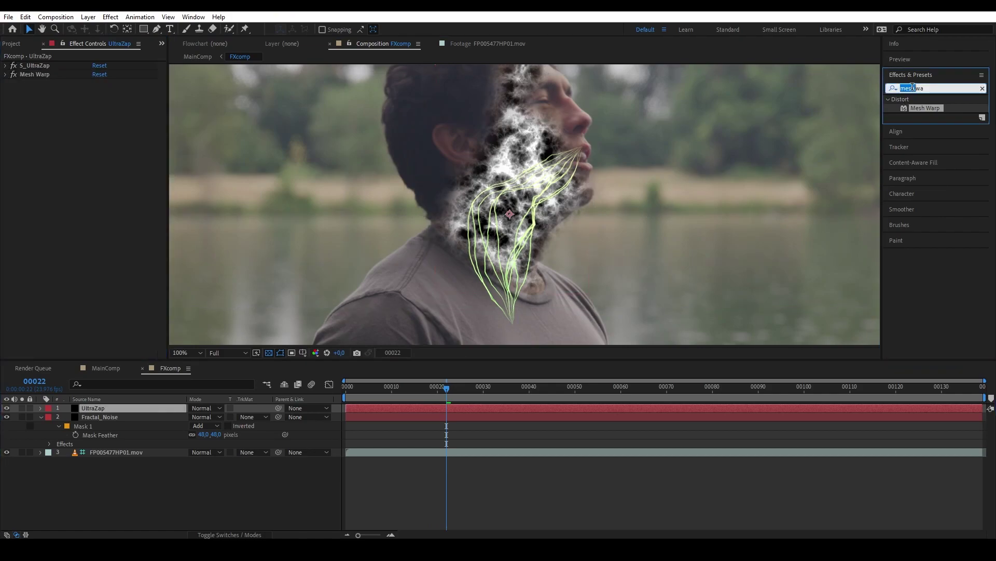
{"action": "triple_click", "coordinate": [912, 88]}
{"action": "type", "text": "fill"}
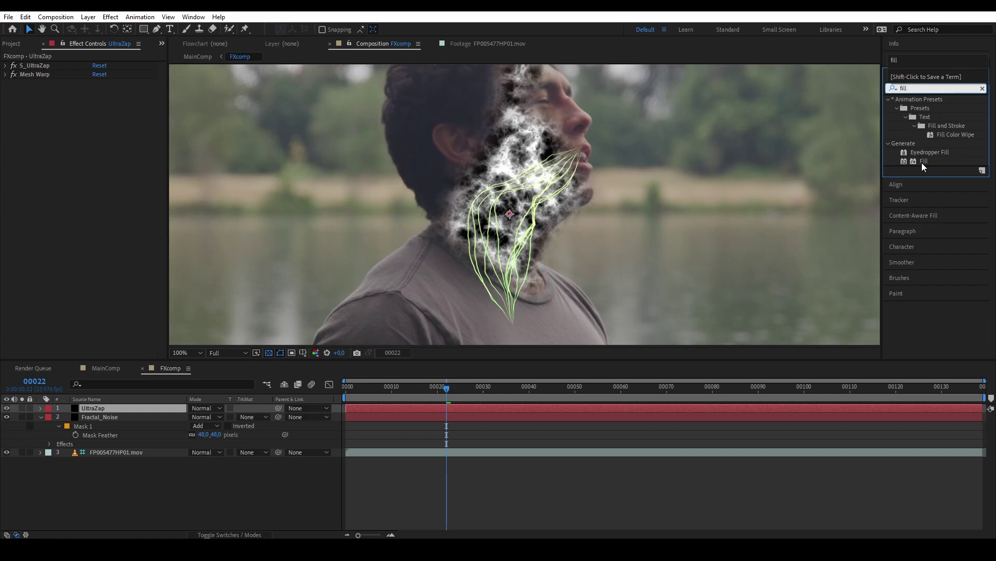
{"action": "left_click_drag", "start_coordinate": [922, 162], "coordinate": [119, 408]}
{"action": "left_click", "coordinate": [97, 110]}
{"action": "left_click_drag", "start_coordinate": [203, 480], "coordinate": [83, 494]}
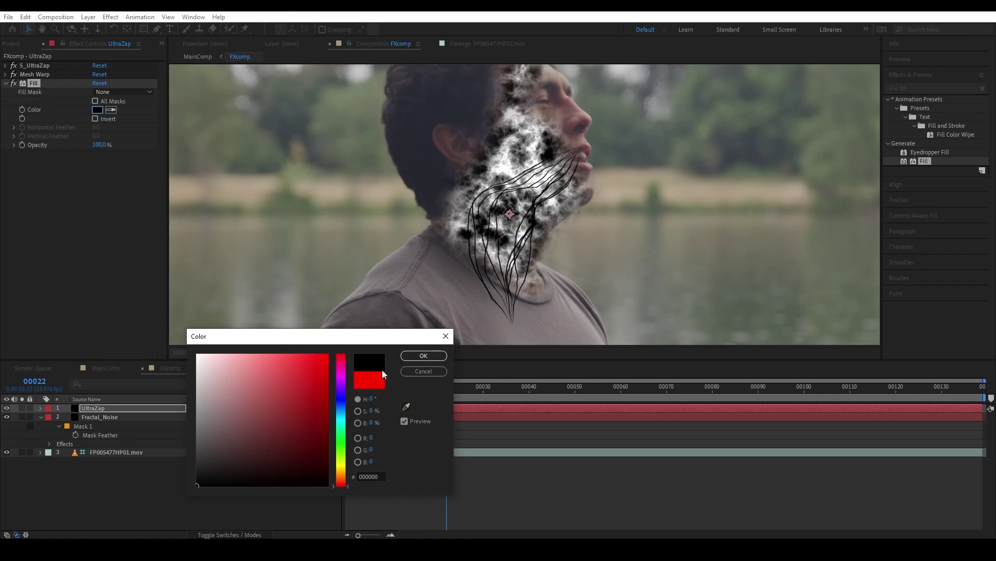
{"action": "left_click", "coordinate": [424, 356]}
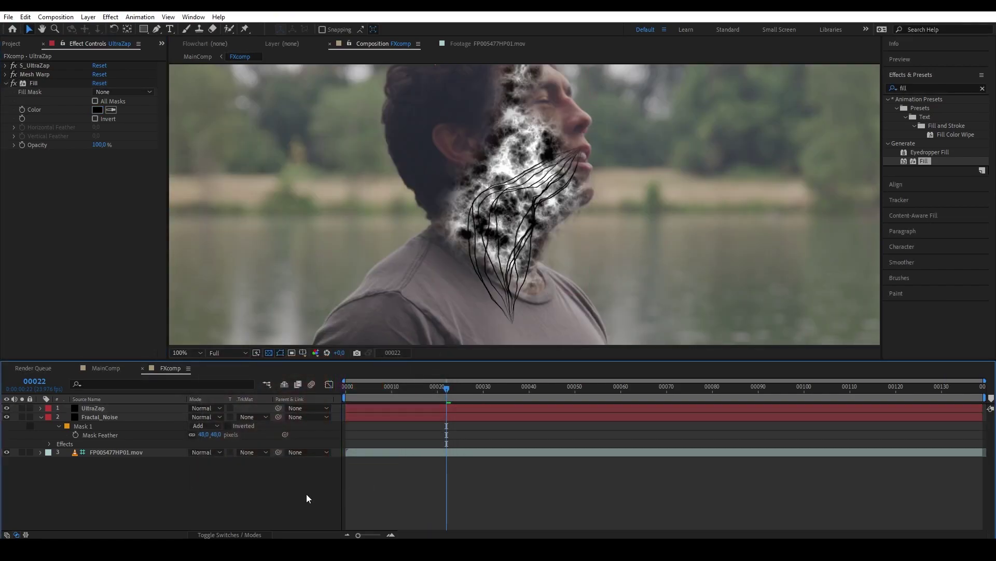
Step: Check the black veins on the skin in MainComp and return to FXcomp
{"action": "left_click", "coordinate": [186, 57]}
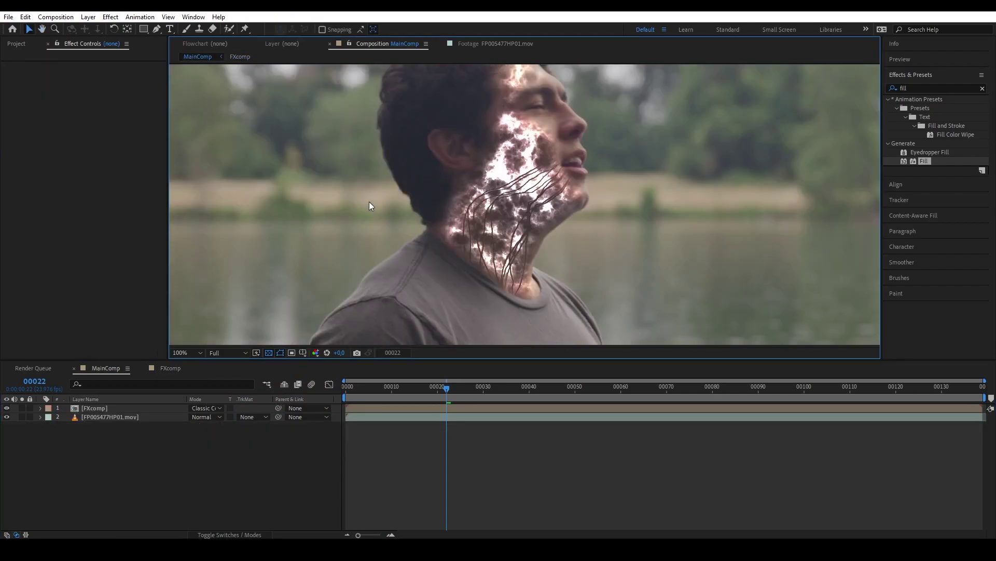
{"action": "left_click_drag", "start_coordinate": [444, 387], "coordinate": [440, 331]}
{"action": "left_click", "coordinate": [168, 368]}
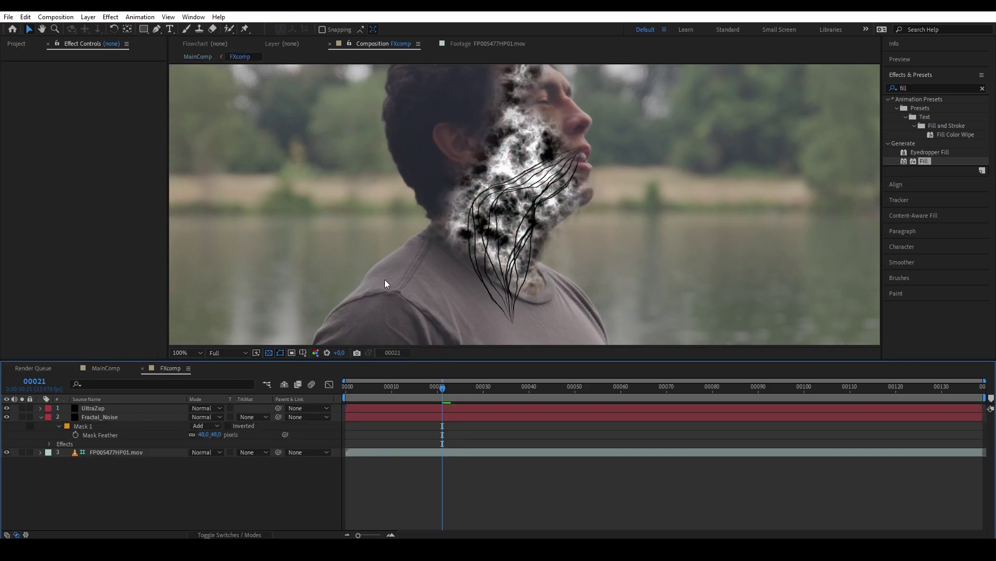
Step: Duplicate the UltraZap layer in FXcomp and select the topmost copy
{"action": "left_click", "coordinate": [159, 409]}
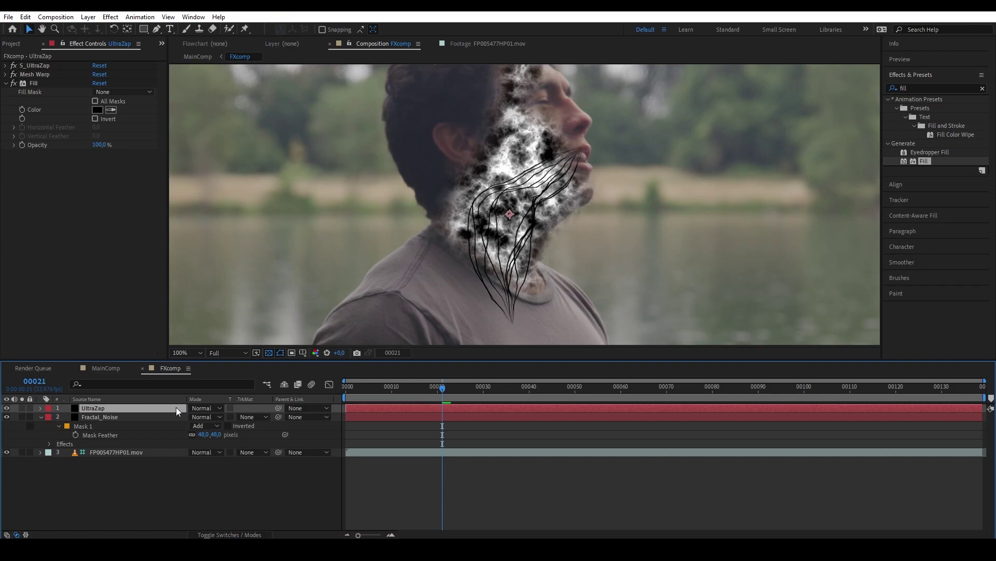
{"action": "key", "text": "ctrl+d"}
{"action": "left_click", "coordinate": [161, 422]}
{"action": "left_click", "coordinate": [165, 408]}
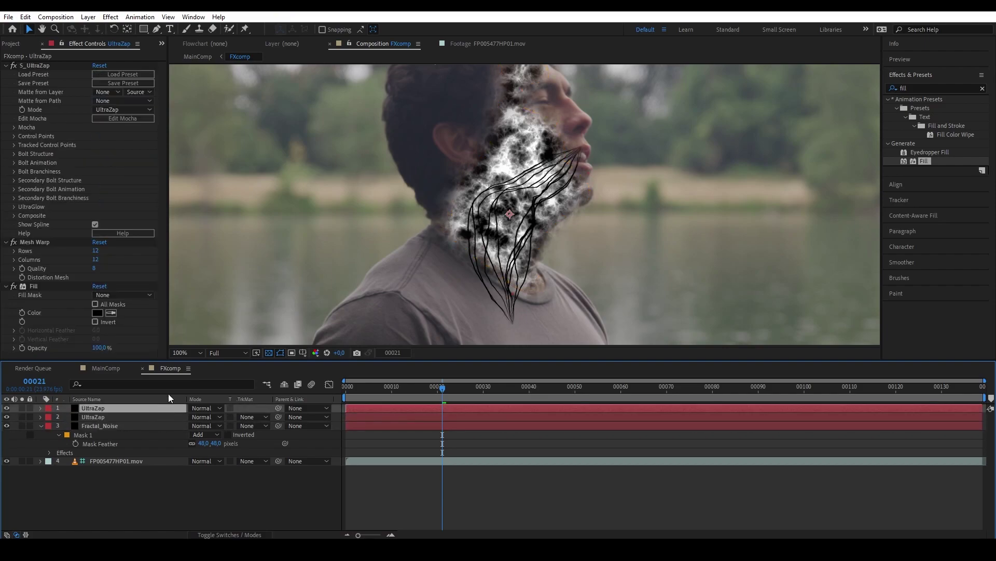
Step: Reposition the duplicate's S_UltraZap control points to run from beside the eye down the cheek to the neck, and open its Bolt Structure settings
{"action": "left_click", "coordinate": [24, 67]}
{"action": "left_click_drag", "start_coordinate": [582, 147], "coordinate": [540, 100]}
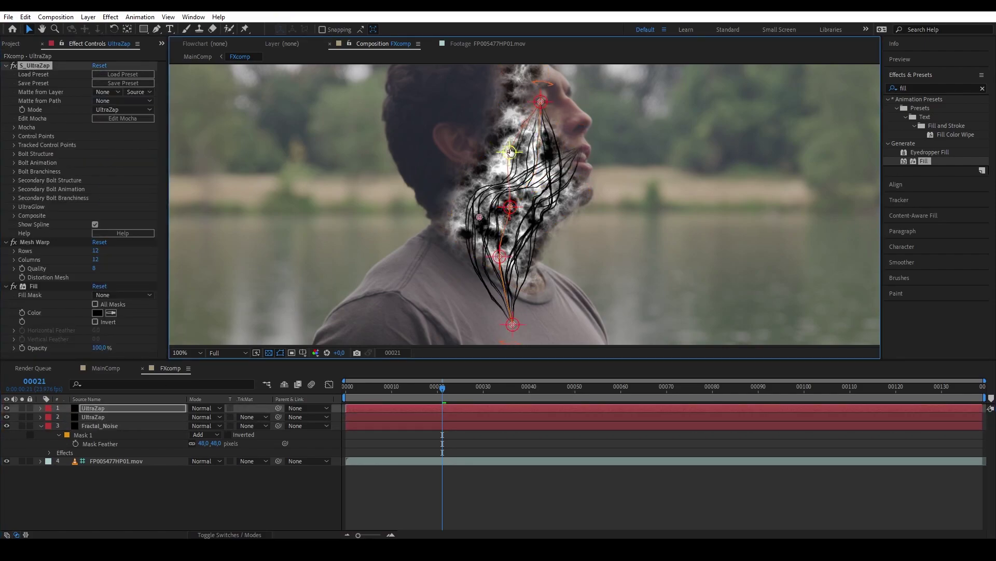
{"action": "left_click_drag", "start_coordinate": [510, 151], "coordinate": [508, 141]}
{"action": "left_click_drag", "start_coordinate": [510, 207], "coordinate": [495, 172]}
{"action": "left_click_drag", "start_coordinate": [499, 257], "coordinate": [494, 188]}
{"action": "left_click_drag", "start_coordinate": [511, 323], "coordinate": [491, 224]}
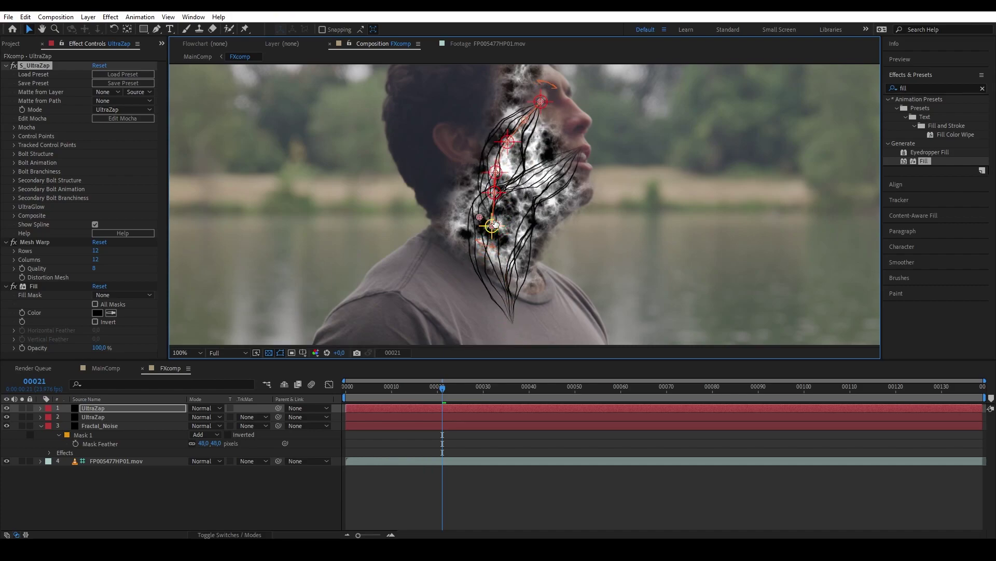
{"action": "left_click", "coordinate": [13, 154]}
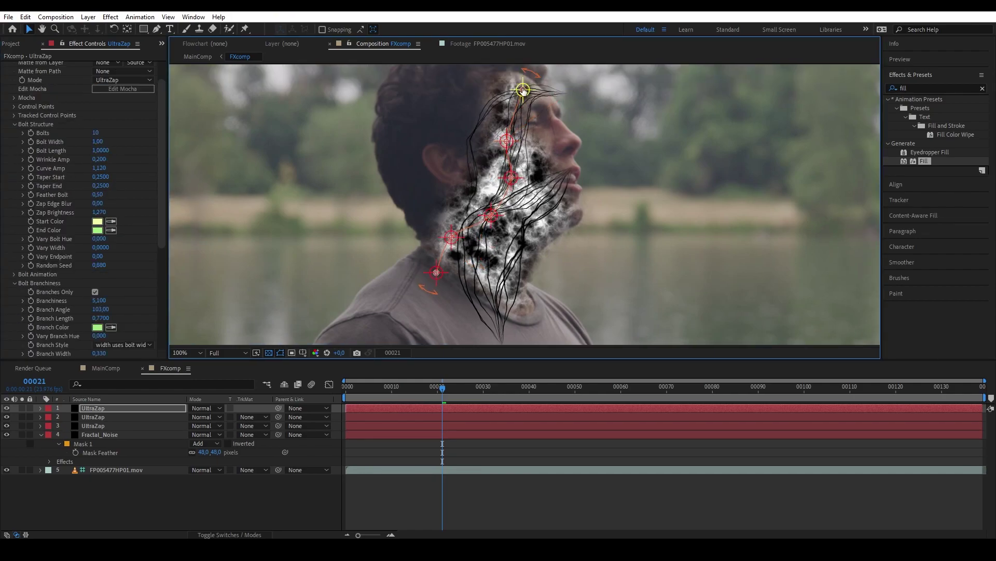
Step: Adjust the third UltraZap layer's control points so its bolts run from the forehead down the neck to the shoulder
{"action": "left_click_drag", "start_coordinate": [492, 229], "coordinate": [433, 307]}
{"action": "left_click_drag", "start_coordinate": [511, 177], "coordinate": [508, 196]}
{"action": "left_click_drag", "start_coordinate": [507, 140], "coordinate": [505, 155]}
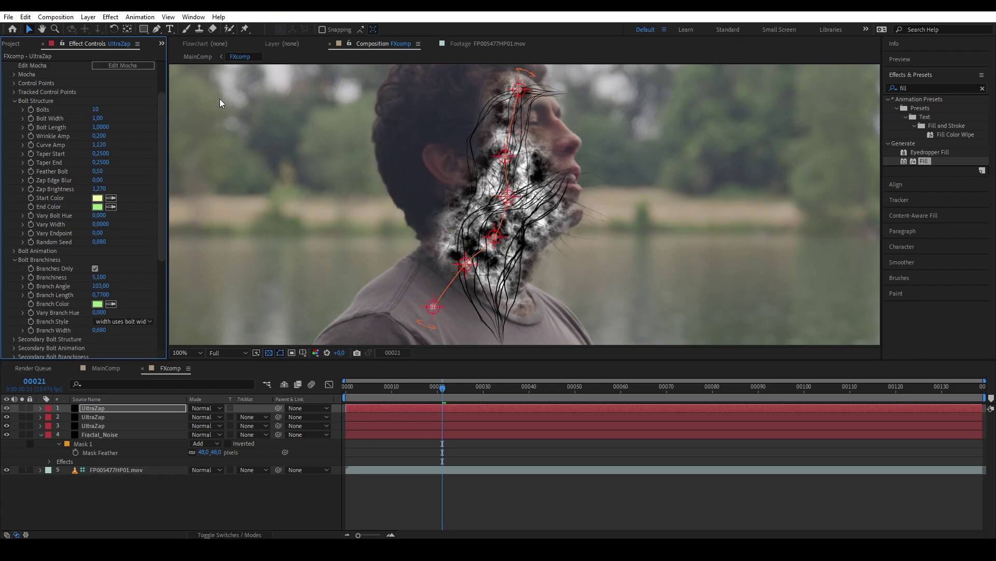
Step: Preview the layered veins in MainComp from the first frame
{"action": "left_click", "coordinate": [198, 57]}
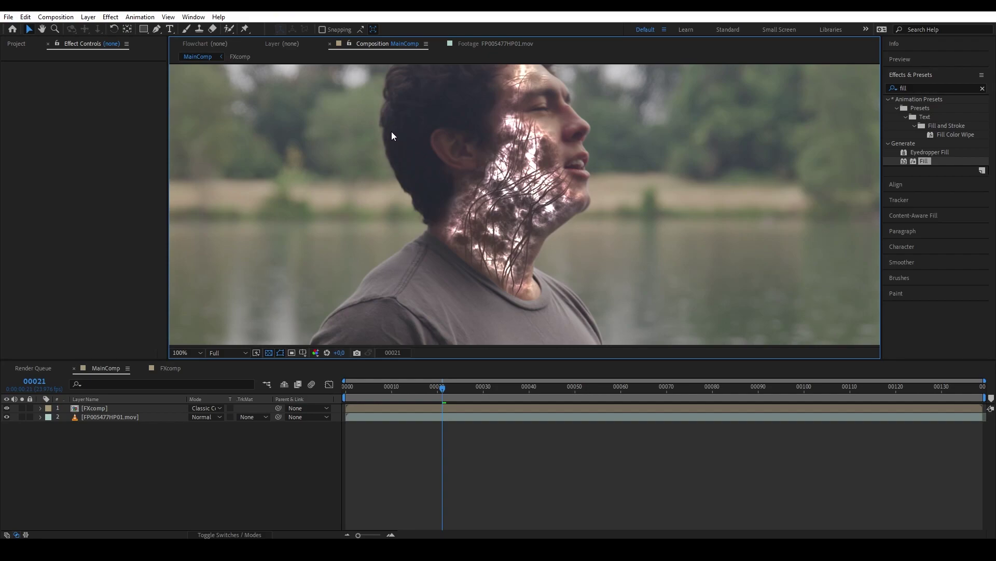
{"action": "key", "text": "Home"}
{"action": "left_click", "coordinate": [519, 390]}
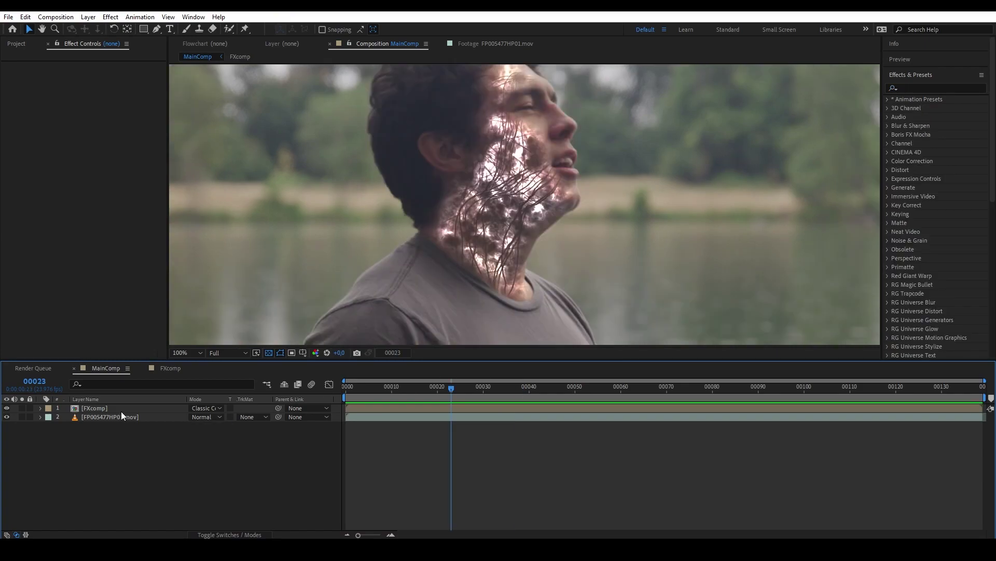
Step: Solo the footage in FXcomp, create a black solid named Occlusion, place it at the top of the stack and leave it unsoloed
{"action": "double_click", "coordinate": [120, 410]}
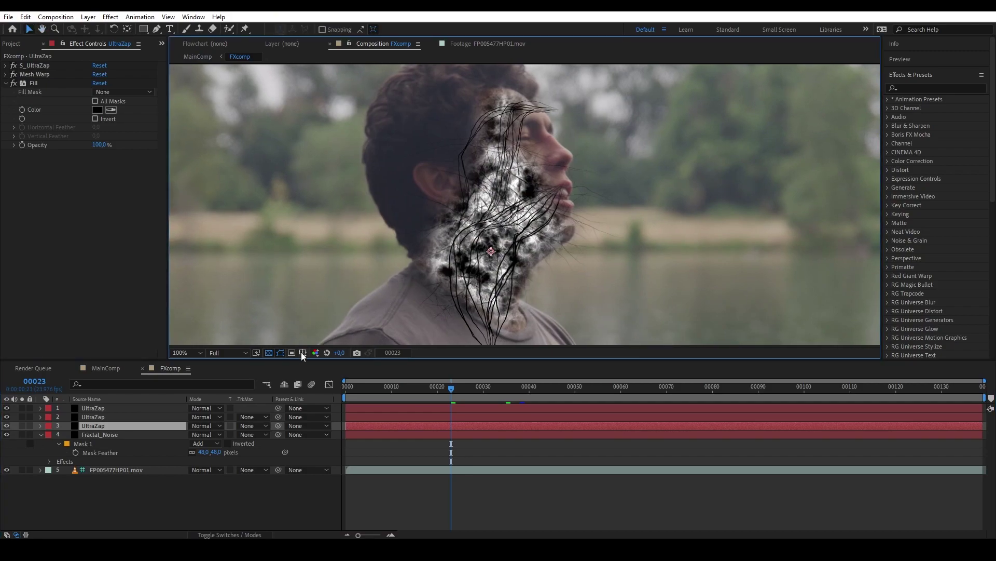
{"action": "left_click", "coordinate": [22, 469]}
{"action": "left_click", "coordinate": [88, 17]}
{"action": "mouse_move", "coordinate": [100, 27]}
{"action": "left_click", "coordinate": [280, 38]}
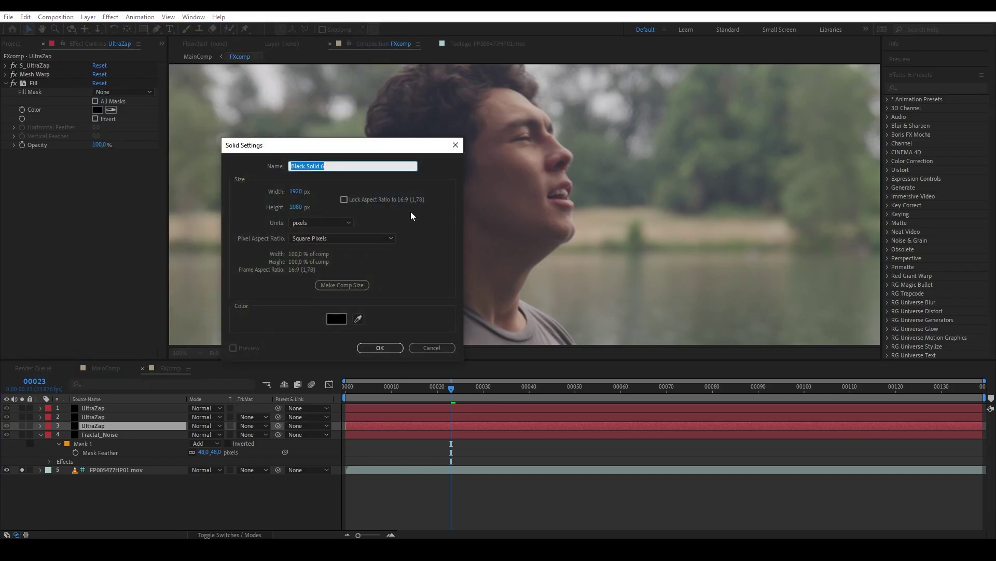
{"action": "type", "text": "Occlusion"}
{"action": "key", "text": "Return"}
{"action": "left_click_drag", "start_coordinate": [101, 425], "coordinate": [32, 416]}
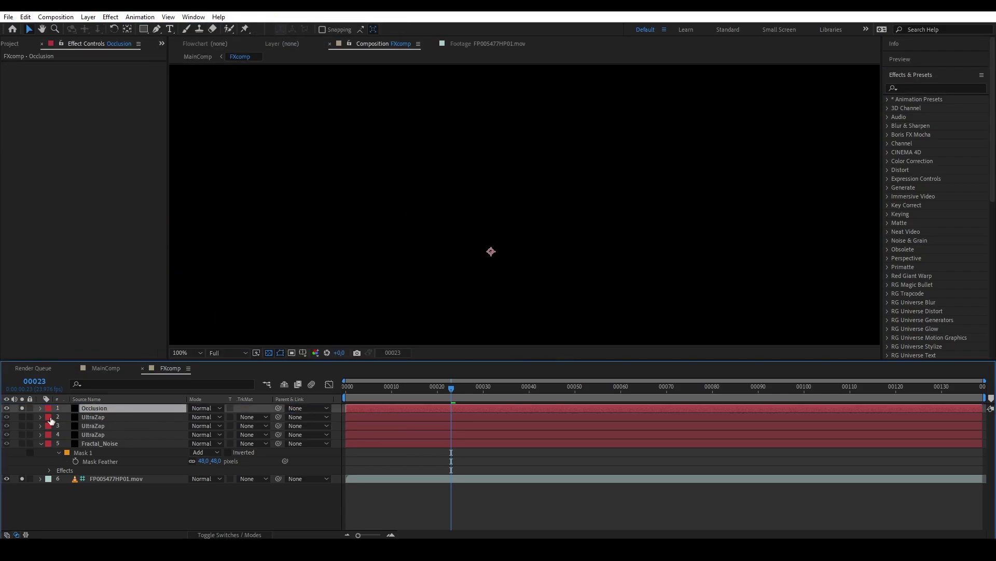
{"action": "left_click", "coordinate": [22, 408]}
Step: Draw a closed Pen mask along the man's jawline and chin on the Occlusion layer
{"action": "key", "text": "g"}
{"action": "left_click", "coordinate": [565, 241]}
{"action": "left_click", "coordinate": [512, 232]}
{"action": "left_click", "coordinate": [476, 213]}
{"action": "left_click", "coordinate": [471, 175]}
{"action": "left_click", "coordinate": [486, 193]}
{"action": "left_click", "coordinate": [523, 208]}
{"action": "left_click", "coordinate": [555, 214]}
{"action": "left_click_drag", "start_coordinate": [565, 241], "coordinate": [572, 230]}
Step: Draw a second curved mask around the man's ear on the Occlusion layer
{"action": "left_click_drag", "start_coordinate": [427, 167], "coordinate": [409, 149]}
{"action": "mouse_move", "coordinate": [419, 185]}
{"action": "left_mouse_down"}
{"action": "mouse_move", "coordinate": [434, 189]}
{"action": "mouse_move", "coordinate": [446, 172]}
{"action": "left_mouse_up"}
{"action": "left_click_drag", "start_coordinate": [431, 149], "coordinate": [386, 148]}
{"action": "left_click_drag", "start_coordinate": [384, 172], "coordinate": [390, 177]}
{"action": "left_click", "coordinate": [420, 185]}
Step: Draw a third curved mask across the upper cheek below the eye on the Occlusion layer
{"action": "left_click_drag", "start_coordinate": [456, 135], "coordinate": [446, 202]}
{"action": "left_click_drag", "start_coordinate": [497, 197], "coordinate": [476, 199]}
{"action": "mouse_move", "coordinate": [459, 200]}
{"action": "left_mouse_down"}
{"action": "mouse_move", "coordinate": [442, 204]}
{"action": "mouse_move", "coordinate": [446, 225]}
{"action": "left_mouse_up"}
{"action": "left_click_drag", "start_coordinate": [478, 226], "coordinate": [508, 209]}
{"action": "left_click", "coordinate": [496, 197]}
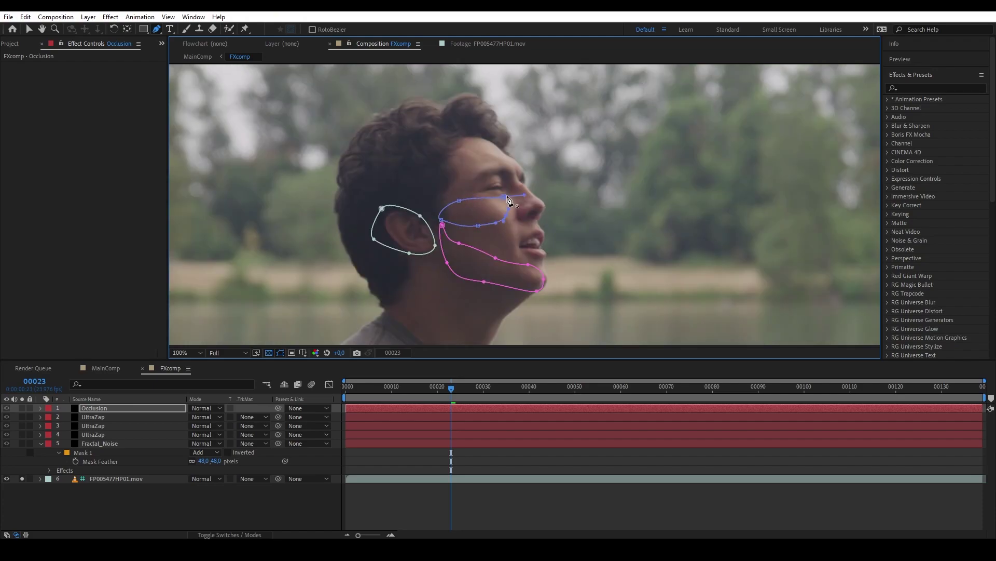
Step: Unsolo the footage and feather the Occlusion masks by 13 pixels on the jaw, 29 on the ear and 19 on the cheek
{"action": "left_click", "coordinate": [23, 478]}
{"action": "key", "text": "f"}
{"action": "left_click_drag", "start_coordinate": [205, 461], "coordinate": [218, 426]}
Step: Set mask opacity to 89% for the jaw, 100% for the ear and 83% for the cheek, and check the result in MainComp
{"action": "key", "text": "t"}
{"action": "key", "text": "t"}
{"action": "left_click_drag", "start_coordinate": [194, 462], "coordinate": [198, 426]}
{"action": "mouse_move", "coordinate": [195, 443]}
{"action": "left_mouse_down"}
{"action": "mouse_move", "coordinate": [176, 444]}
{"action": "mouse_move", "coordinate": [202, 443]}
{"action": "left_mouse_up"}
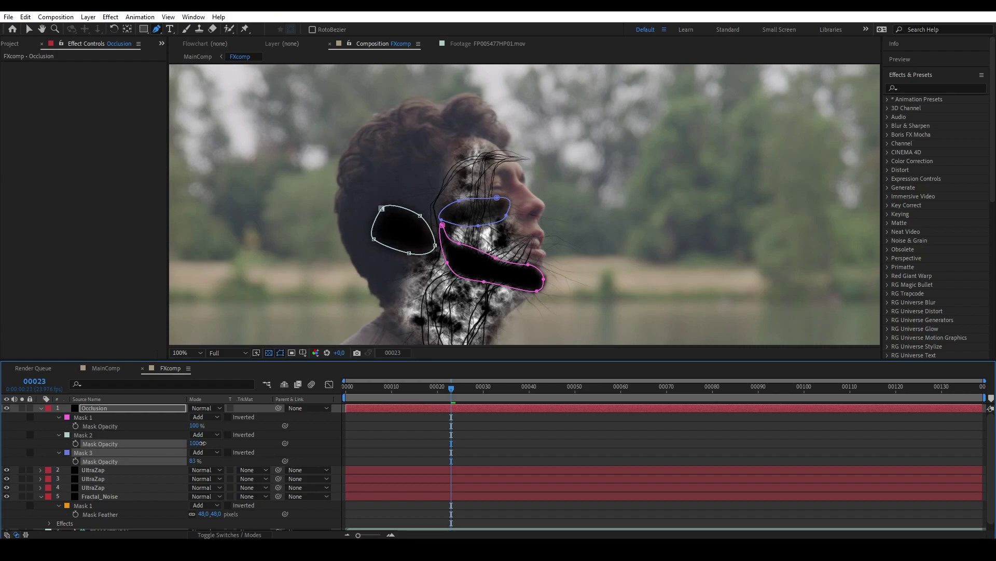
{"action": "left_click", "coordinate": [203, 443]}
{"action": "left_click_drag", "start_coordinate": [196, 426], "coordinate": [182, 425]}
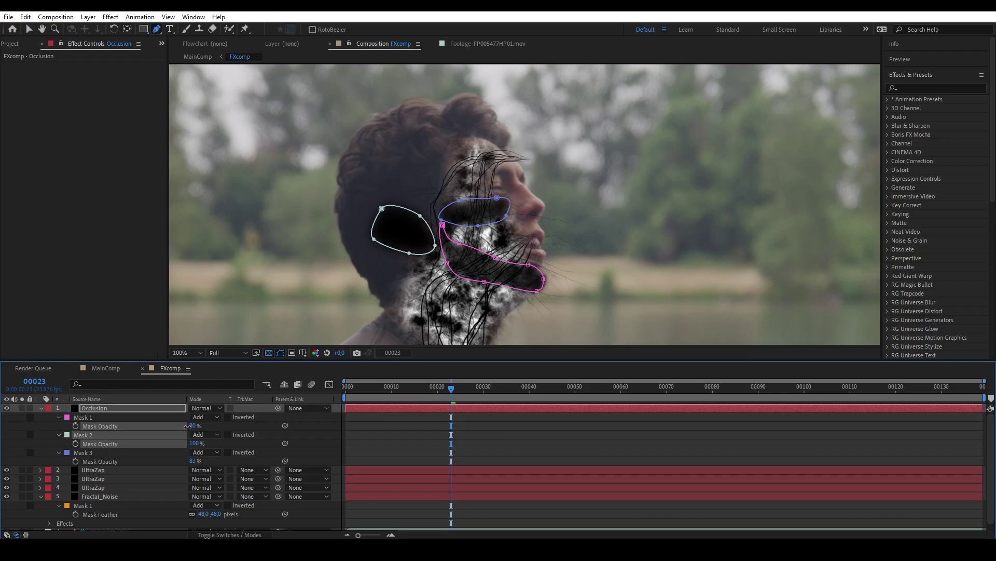
{"action": "left_click", "coordinate": [193, 426]}
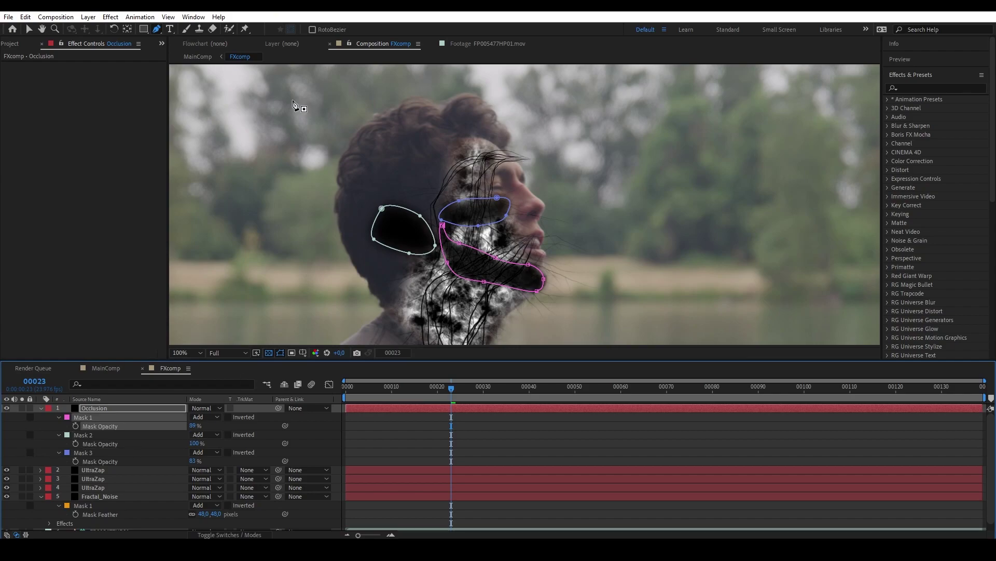
{"action": "left_click", "coordinate": [199, 56]}
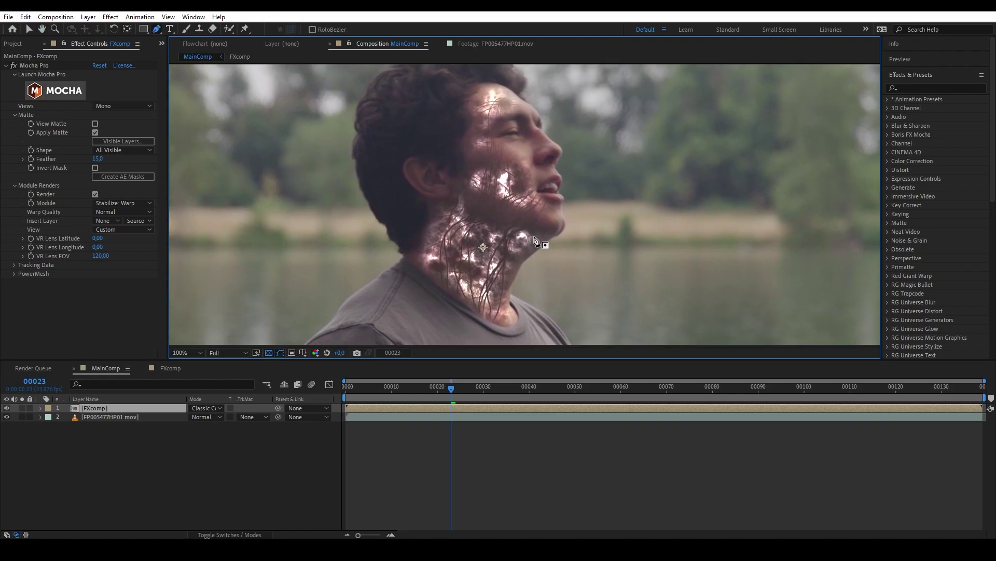
Step: Draw a fourth Occlusion mask around the back of the neck in FXcomp and feather it 40 pixels
{"action": "left_click", "coordinate": [162, 369]}
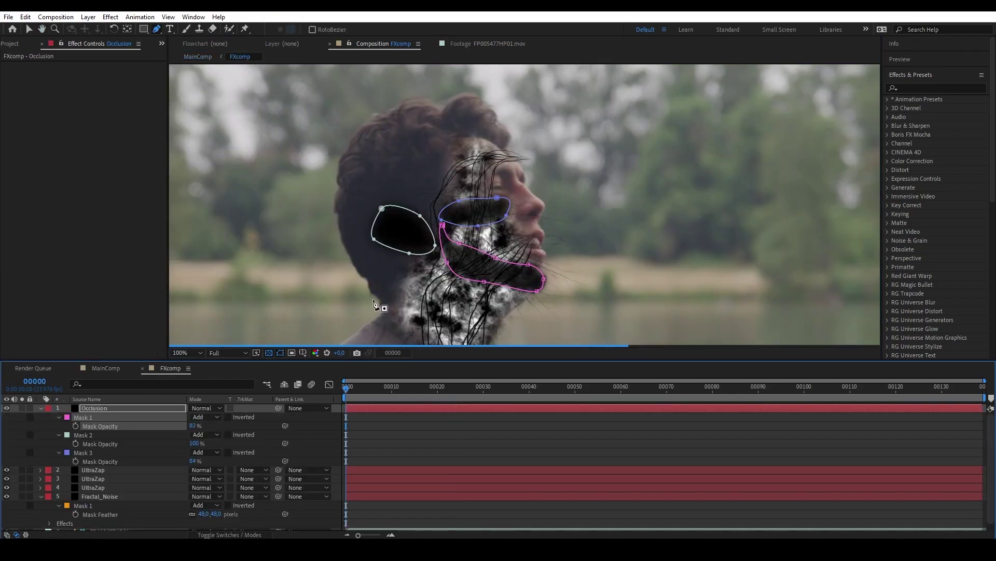
{"action": "left_click_drag", "start_coordinate": [395, 252], "coordinate": [404, 259]}
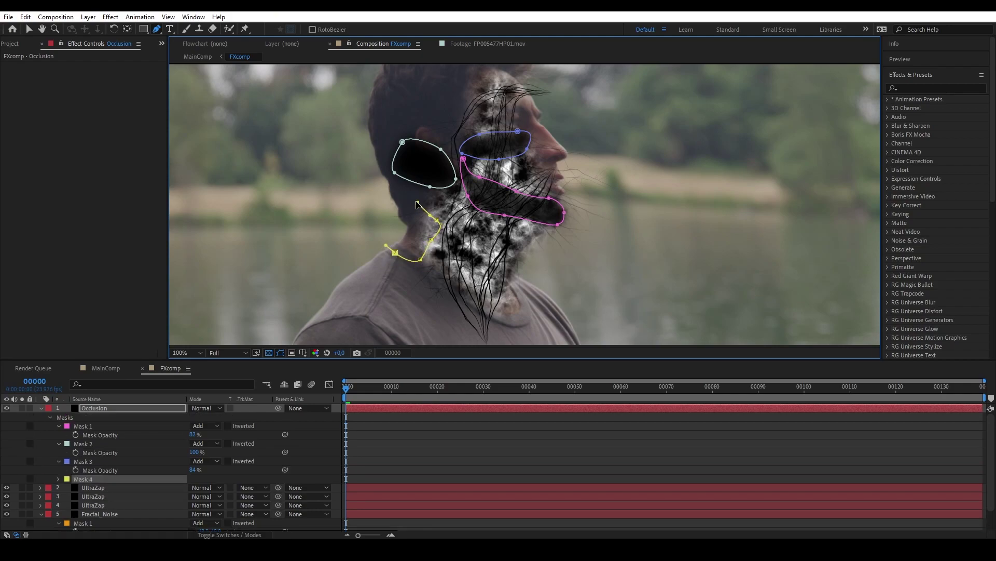
{"action": "left_click", "coordinate": [395, 254]}
{"action": "key", "text": "f"}
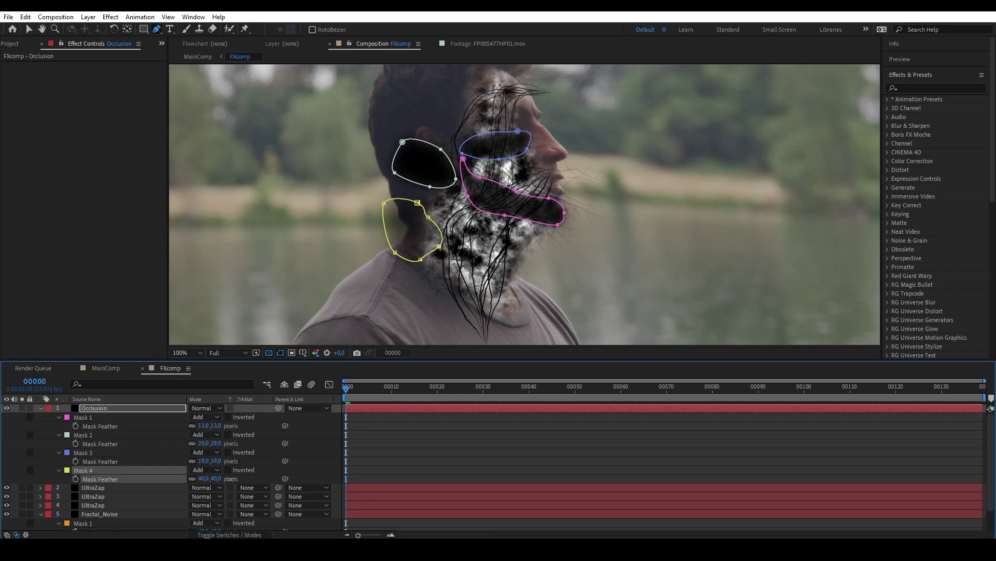
Step: Preview MainComp and apply a Gaussian Blur with Blurriness 3 to the FXcomp layer
{"action": "left_click", "coordinate": [198, 57]}
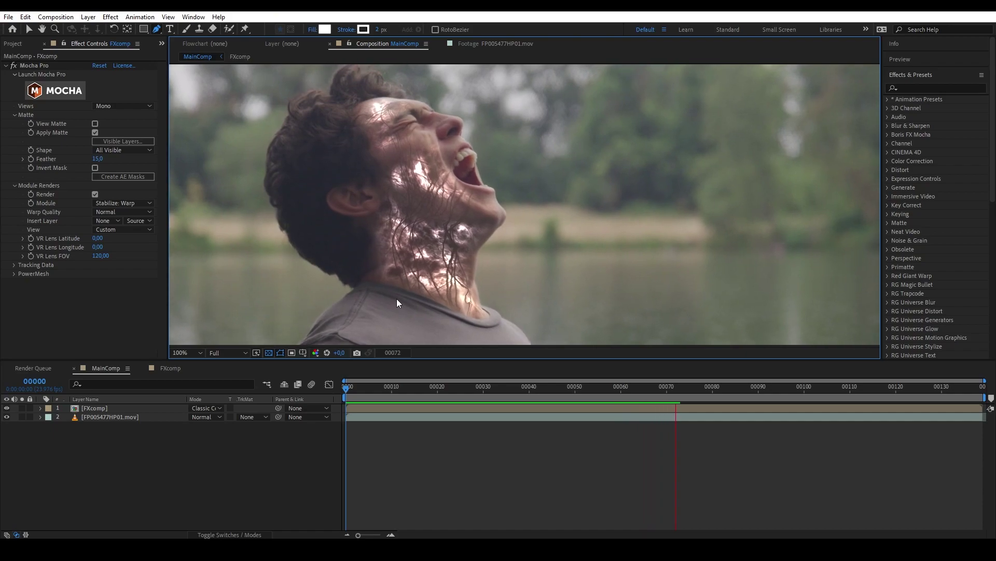
{"action": "left_click", "coordinate": [7, 66]}
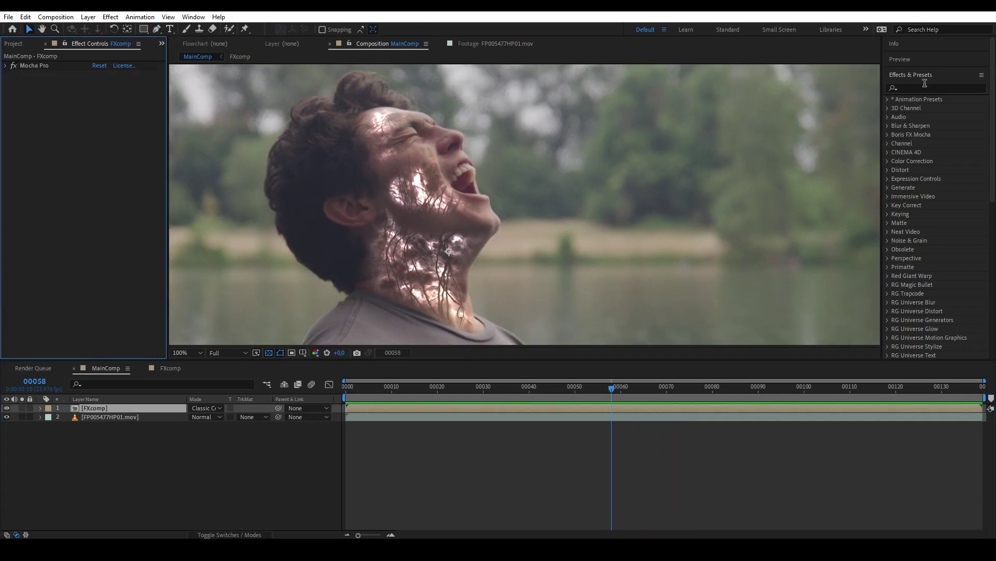
{"action": "left_click", "coordinate": [925, 87]}
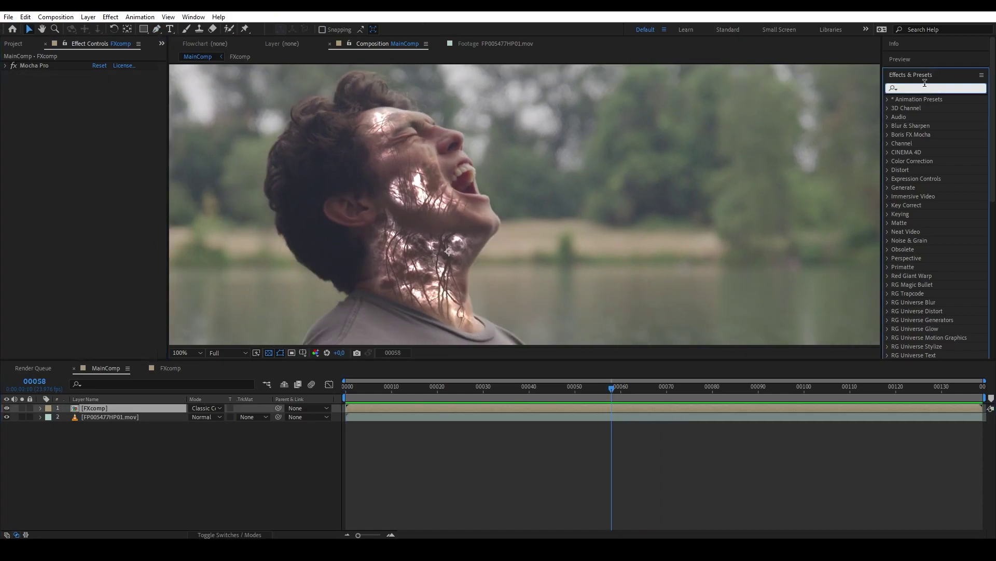
{"action": "type", "text": "gauss"}
{"action": "left_click_drag", "start_coordinate": [938, 108], "coordinate": [101, 144]}
{"action": "type", "text": "3"}
{"action": "key", "text": "Return"}
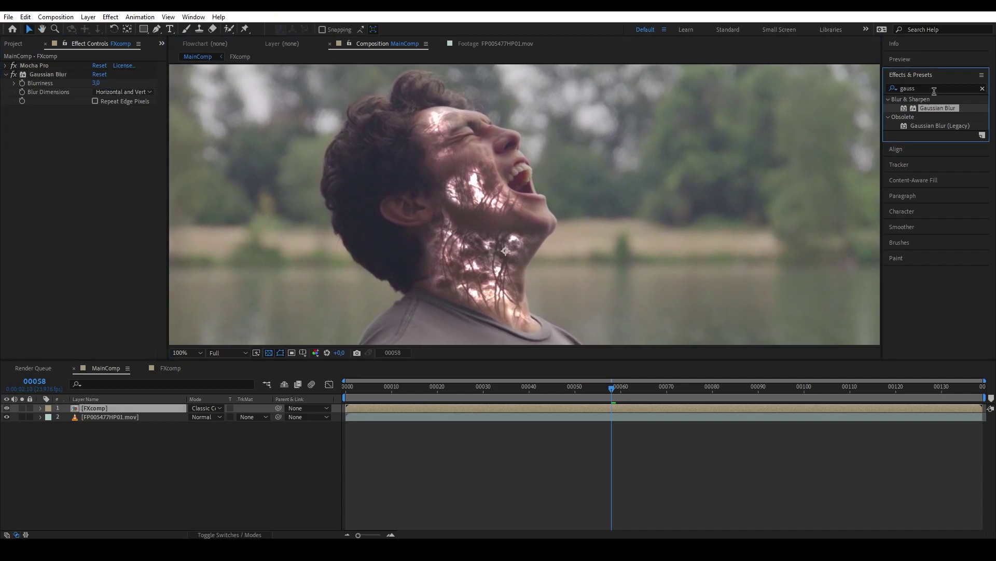
Step: Find the S_UltraGlow effect and apply it to the FXcomp layer after the Gaussian Blur
{"action": "double_click", "coordinate": [932, 89]}
{"action": "type", "text": "ultra"}
{"action": "left_click_drag", "start_coordinate": [932, 107], "coordinate": [98, 172]}
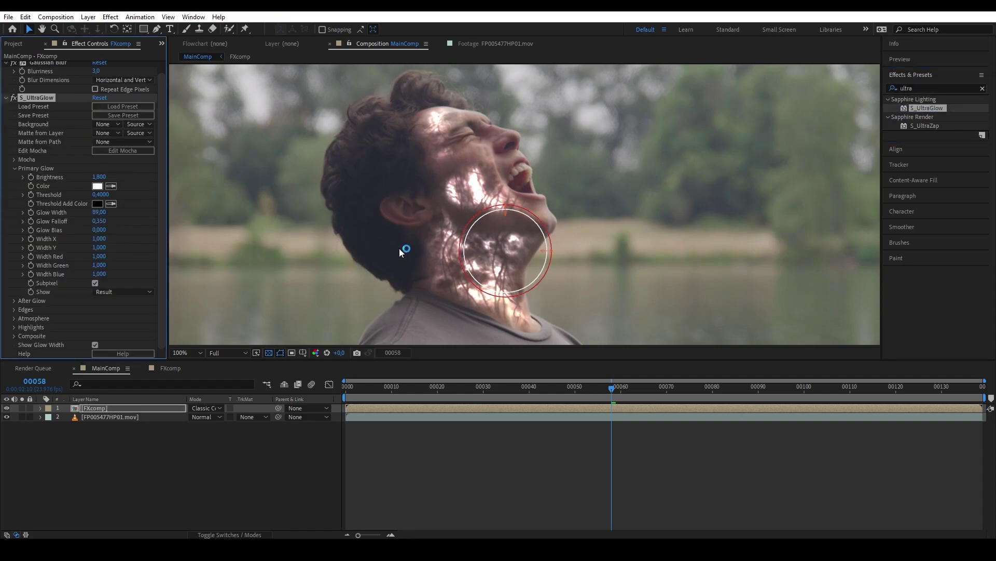
{"action": "left_click_drag", "start_coordinate": [553, 255], "coordinate": [612, 265]}
{"action": "key", "text": "ctrl+z"}
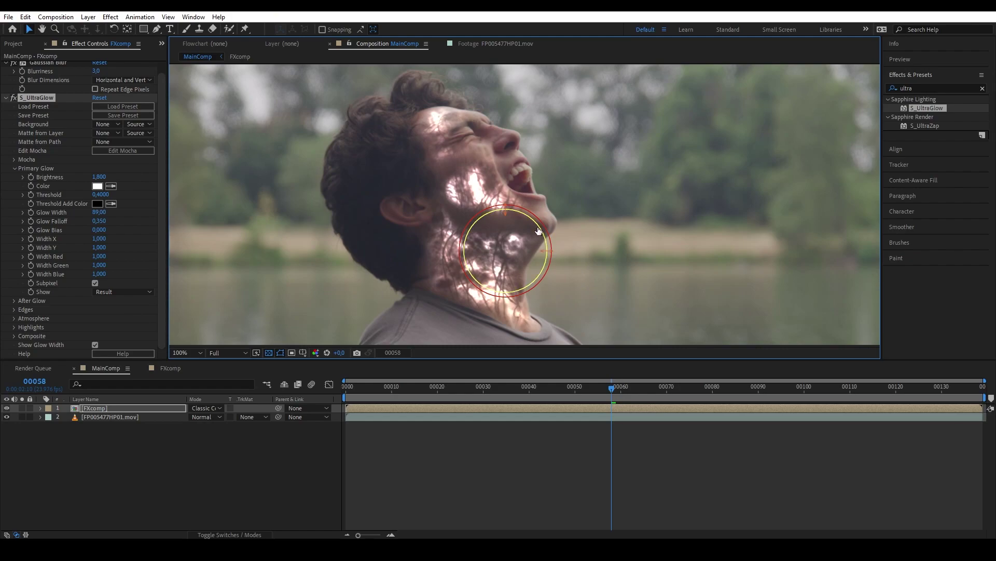
{"action": "left_click_drag", "start_coordinate": [542, 224], "coordinate": [570, 214]}
{"action": "key", "text": "ctrl+z"}
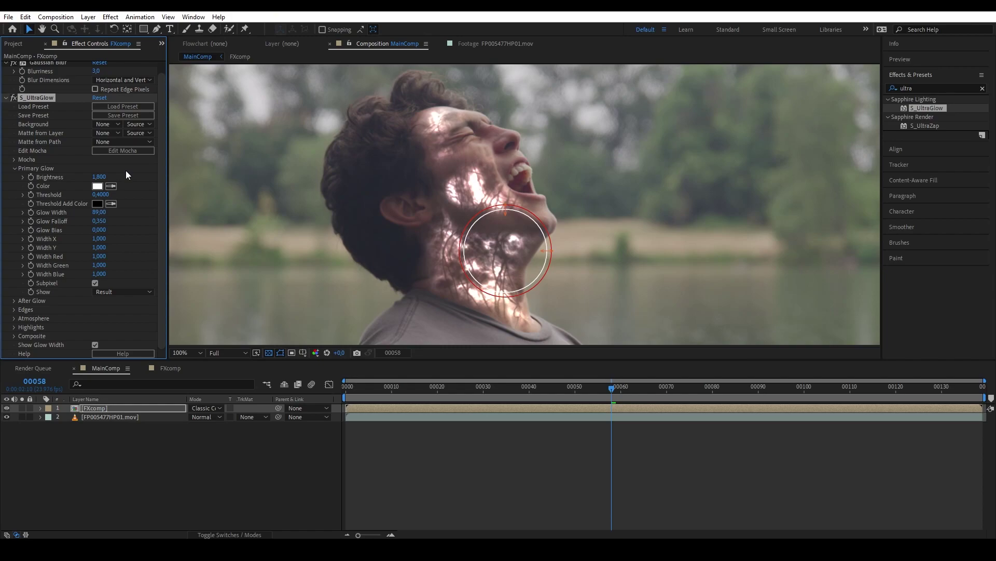
Step: Set the S_UltraGlow brightness to 2.8, color to purple (hue 278°, saturation 96%, brightness 76%) and threshold to 0.3, and check several frames
{"action": "left_click", "coordinate": [99, 176]}
{"action": "type", "text": "2,5"}
{"action": "key", "text": "Return"}
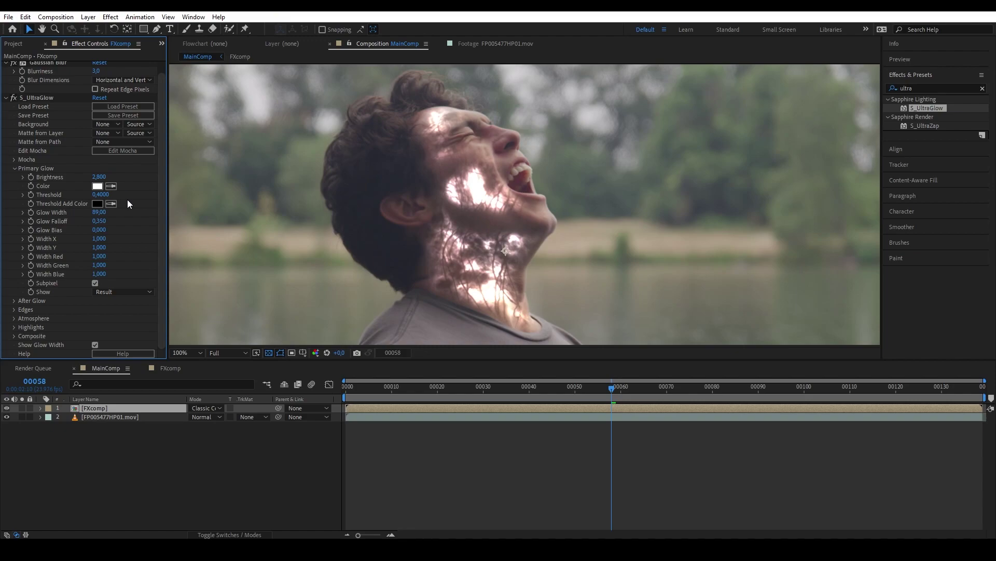
{"action": "left_click", "coordinate": [97, 186]}
{"action": "left_click", "coordinate": [341, 384]}
{"action": "left_click", "coordinate": [323, 384]}
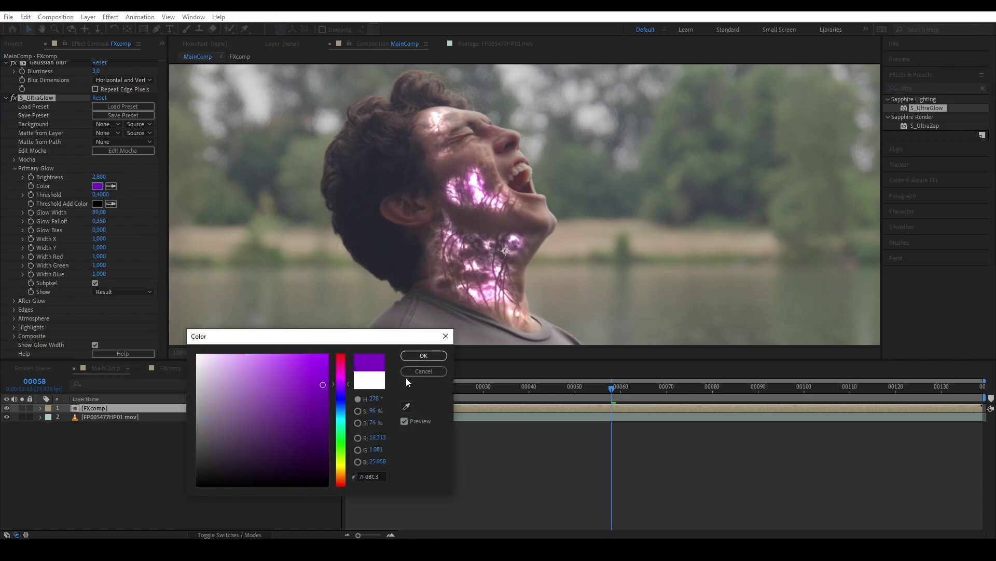
{"action": "left_click", "coordinate": [432, 357]}
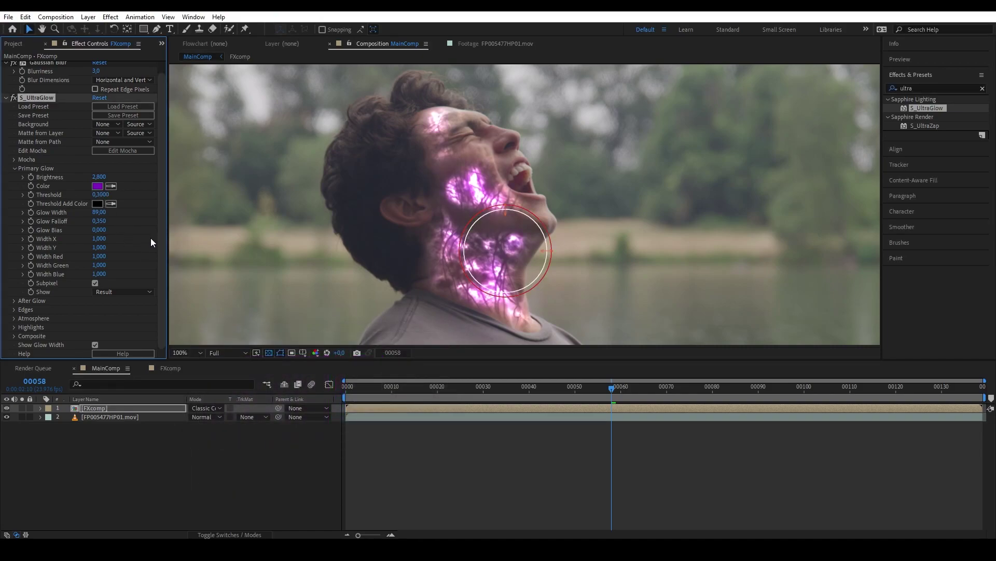
{"action": "left_click_drag", "start_coordinate": [407, 386], "coordinate": [608, 362]}
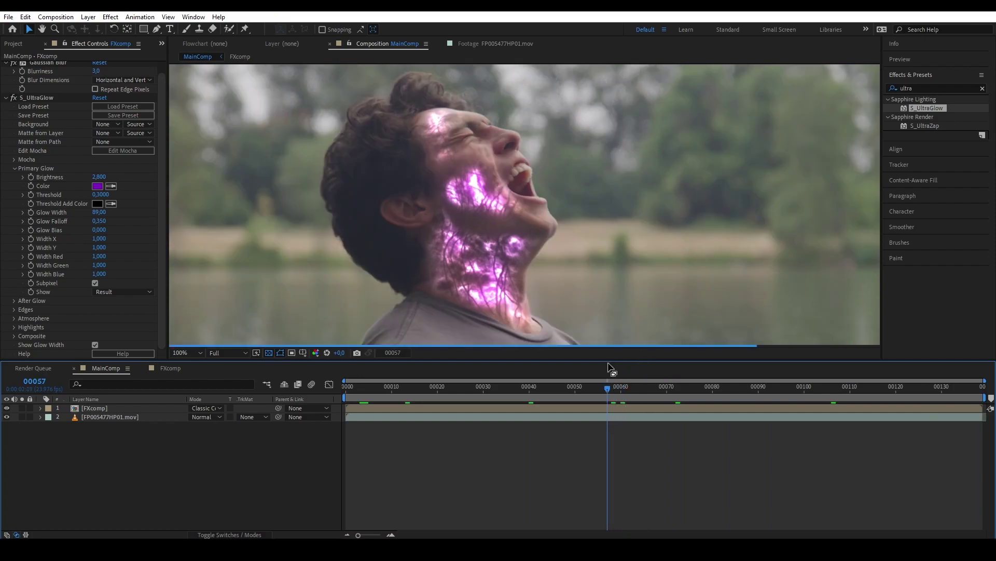
Step: In FXcomp, animate the Fractal_Noise mask's expansion from -94 pixels at frame 0 to 0 at frame 50, and preview it
{"action": "double_click", "coordinate": [116, 409]}
{"action": "scroll", "coordinate": [151, 491], "scroll_direction": "down", "scroll_amount": 2}
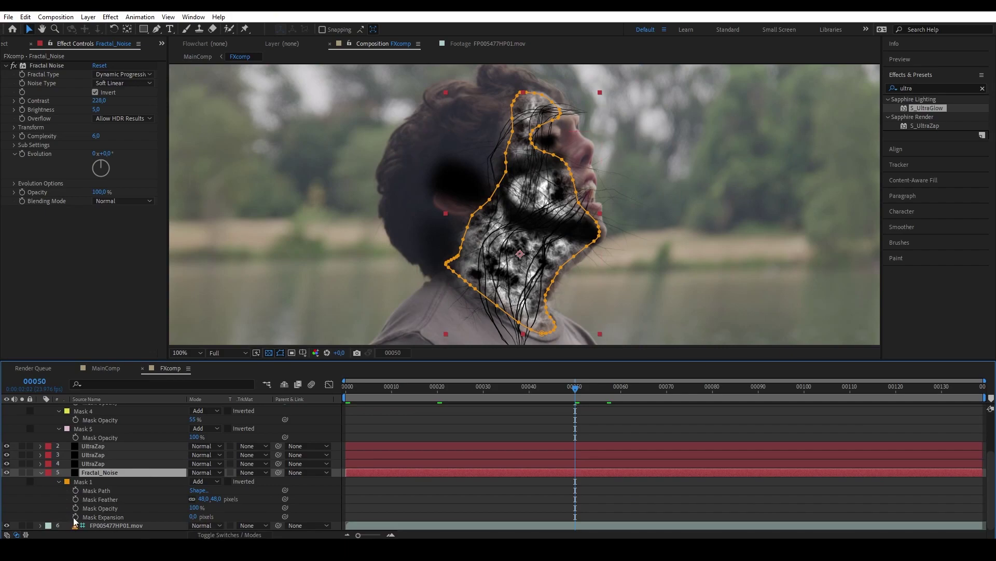
{"action": "left_click", "coordinate": [76, 516]}
{"action": "left_click", "coordinate": [437, 385]}
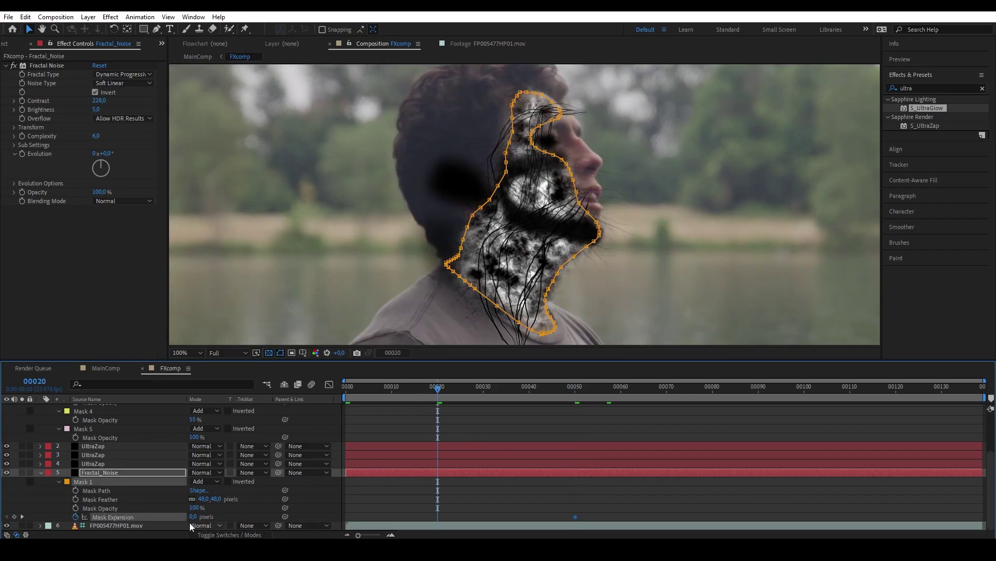
{"action": "left_click_drag", "start_coordinate": [192, 516], "coordinate": [140, 511]}
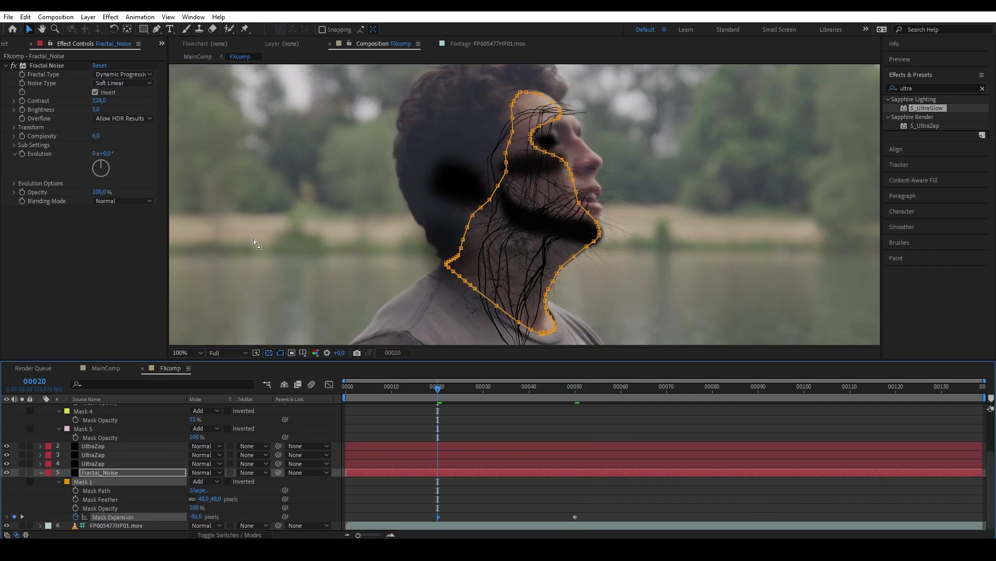
{"action": "left_click_drag", "start_coordinate": [436, 517], "coordinate": [346, 517]}
{"action": "key", "text": "space"}
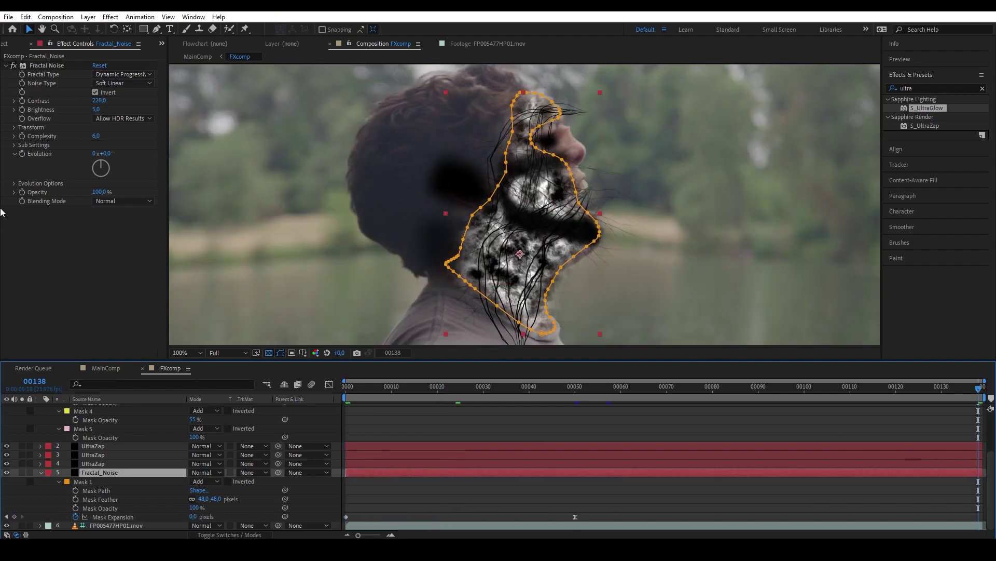
Step: Keyframe the Fractal Noise Sub Offset from 0, 76 at frame 0 to 0, 0 at frame 138, and check the motion
{"action": "left_click", "coordinate": [14, 145]}
{"action": "left_click", "coordinate": [31, 201]}
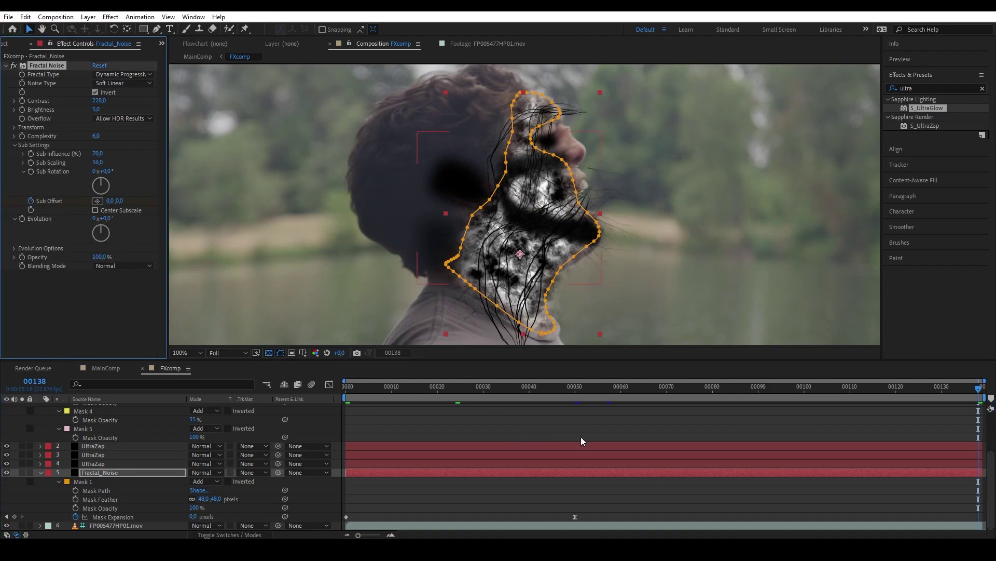
{"action": "key", "text": "Home"}
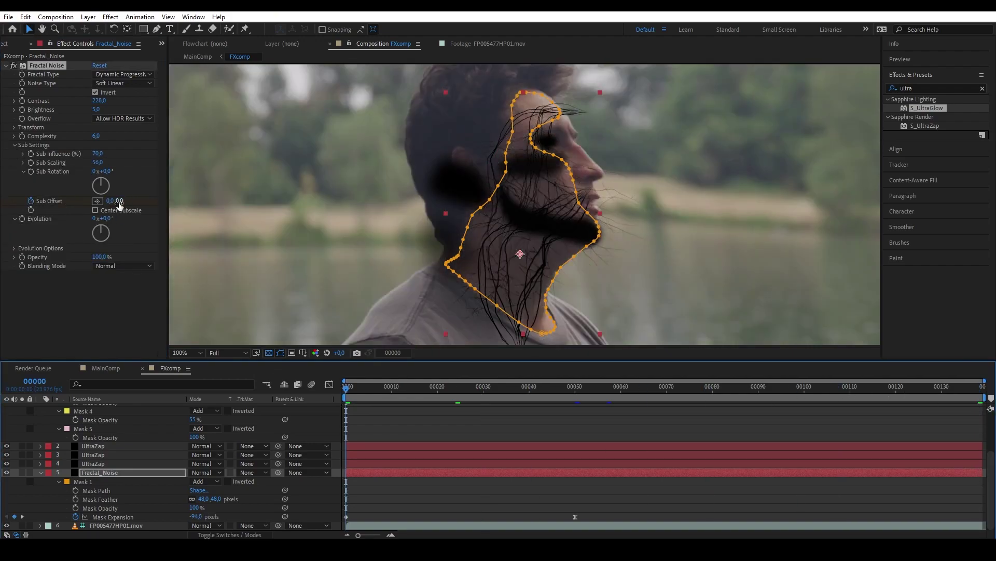
{"action": "left_click", "coordinate": [119, 201]}
{"action": "type", "text": "76"}
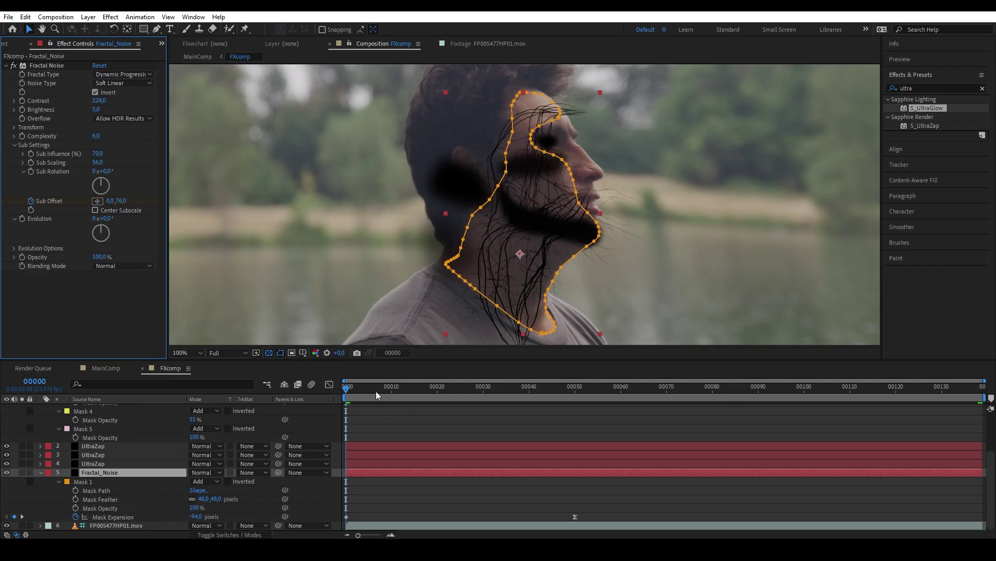
{"action": "left_click_drag", "start_coordinate": [375, 390], "coordinate": [711, 403]}
Step: Return to MainComp and play back the animated purple glow on the face and neck
{"action": "left_click", "coordinate": [202, 61]}
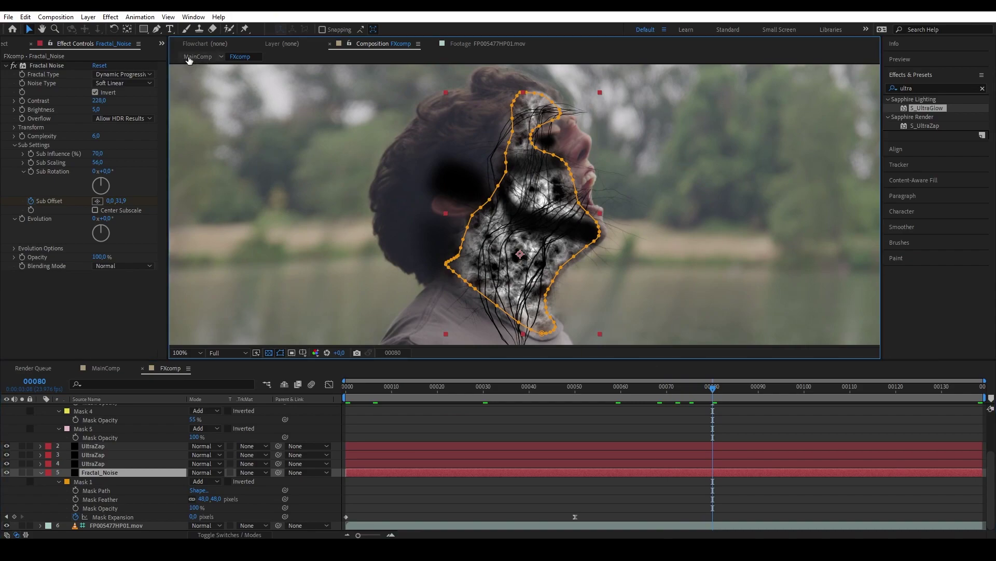
{"action": "left_click", "coordinate": [198, 57]}
{"action": "key", "text": "space"}
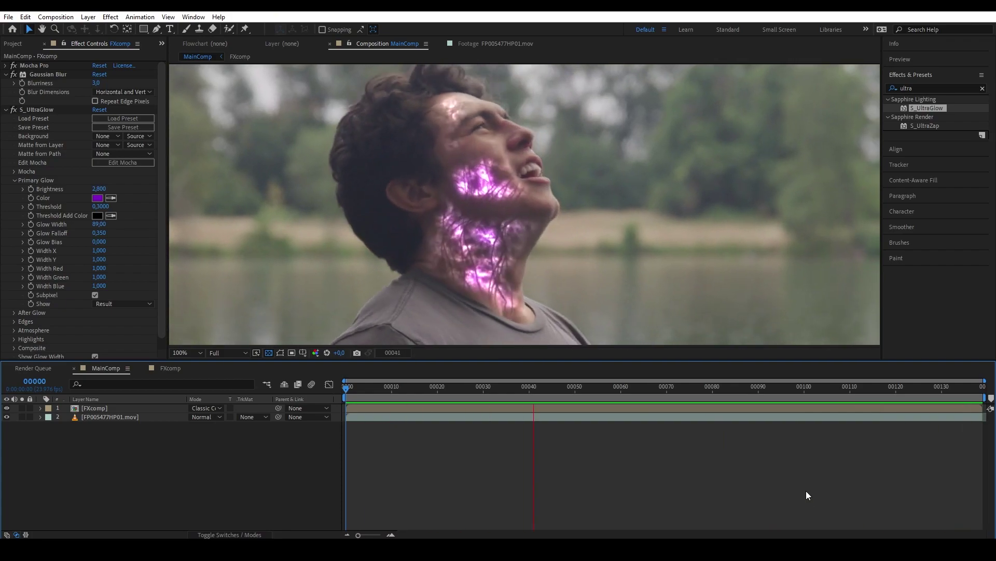
{"action": "key", "text": "space"}
{"action": "key", "text": "comma"}
{"action": "left_click_drag", "start_coordinate": [576, 387], "coordinate": [492, 375]}
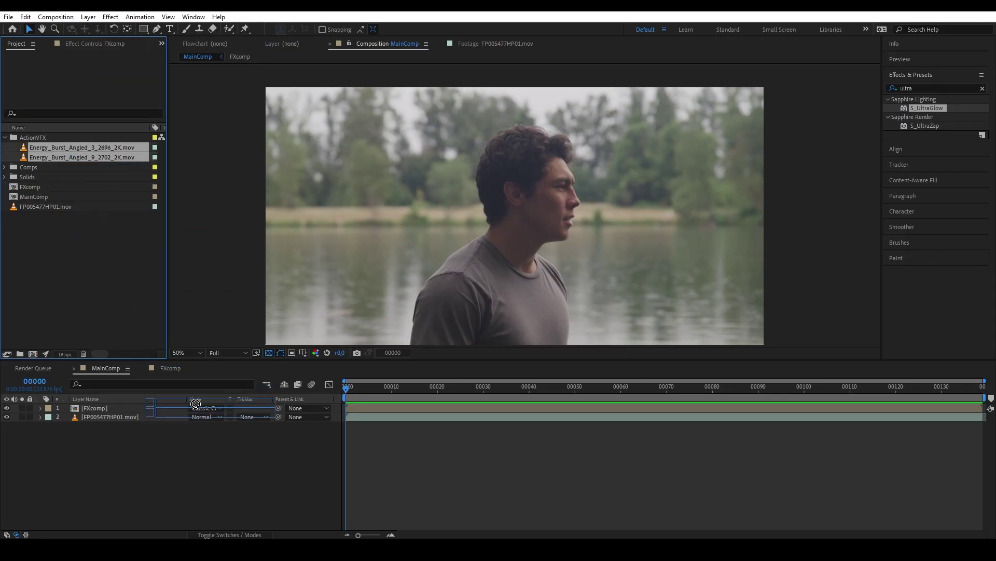
Step: Add the Energy_Burst_Angled_3_2696_2K and Energy_Burst_Angled_9_2702_2K clips above FXcomp, solo them and turn off the transparency grid
{"action": "left_click_drag", "start_coordinate": [22, 407], "coordinate": [22, 417]}
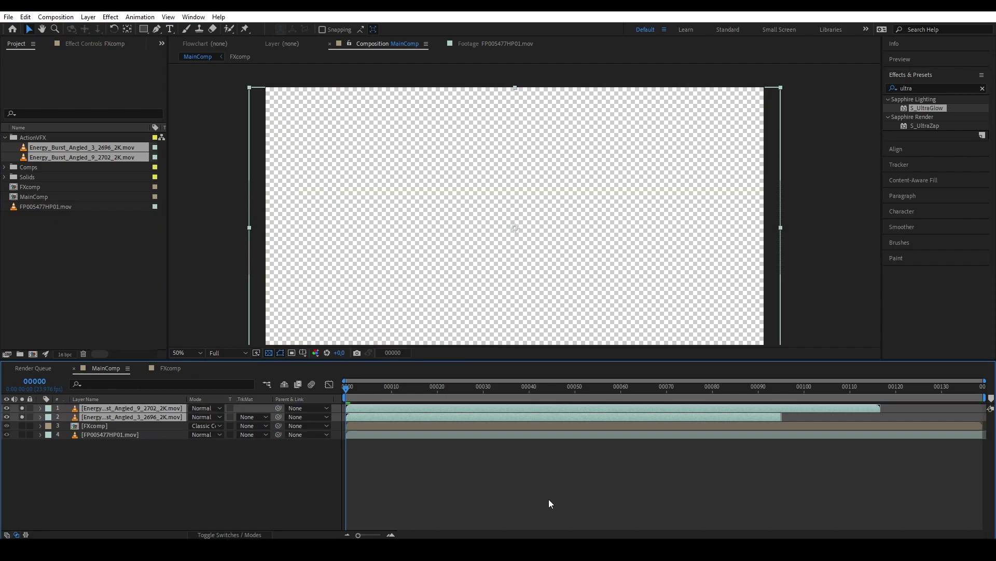
{"action": "left_click", "coordinate": [269, 352]}
{"action": "left_click_drag", "start_coordinate": [346, 389], "coordinate": [617, 418]}
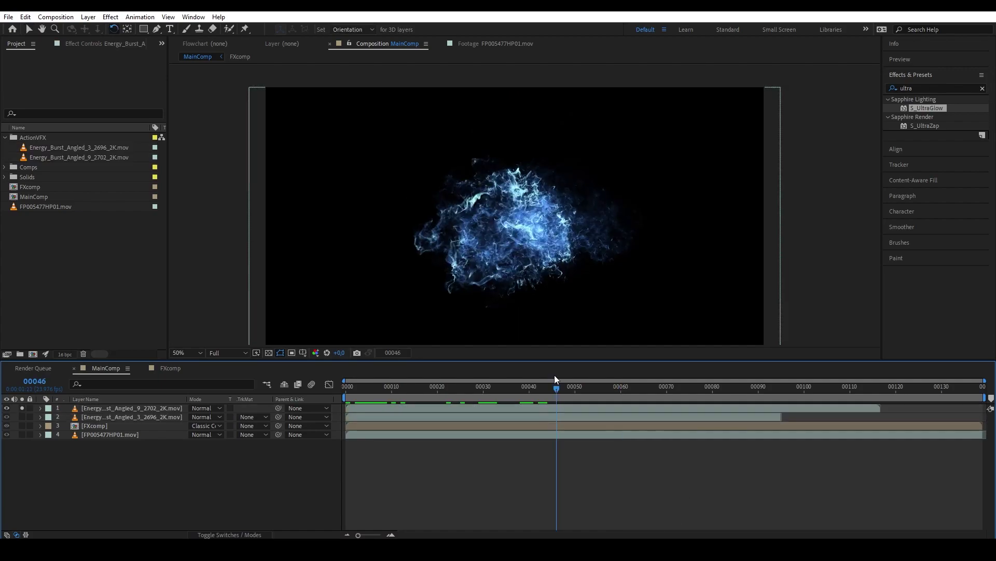
Step: Trim the Energy_Burst_Angled_9 clip's start to frame 32 and keyframe its opacity from 0% there to 100% at frame 50
{"action": "left_click_drag", "start_coordinate": [555, 374], "coordinate": [492, 366]}
{"action": "left_click", "coordinate": [494, 407]}
{"action": "key", "text": "alt+bracketleft"}
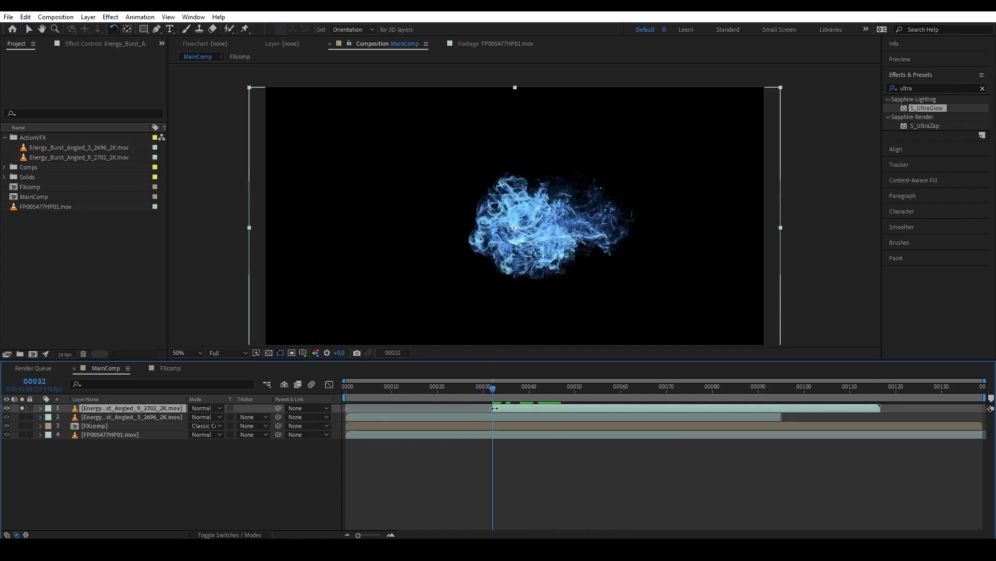
{"action": "key", "text": "t"}
{"action": "left_click", "coordinate": [66, 417]}
{"action": "left_click_drag", "start_coordinate": [194, 417], "coordinate": [122, 418]}
{"action": "left_click_drag", "start_coordinate": [508, 395], "coordinate": [579, 406]}
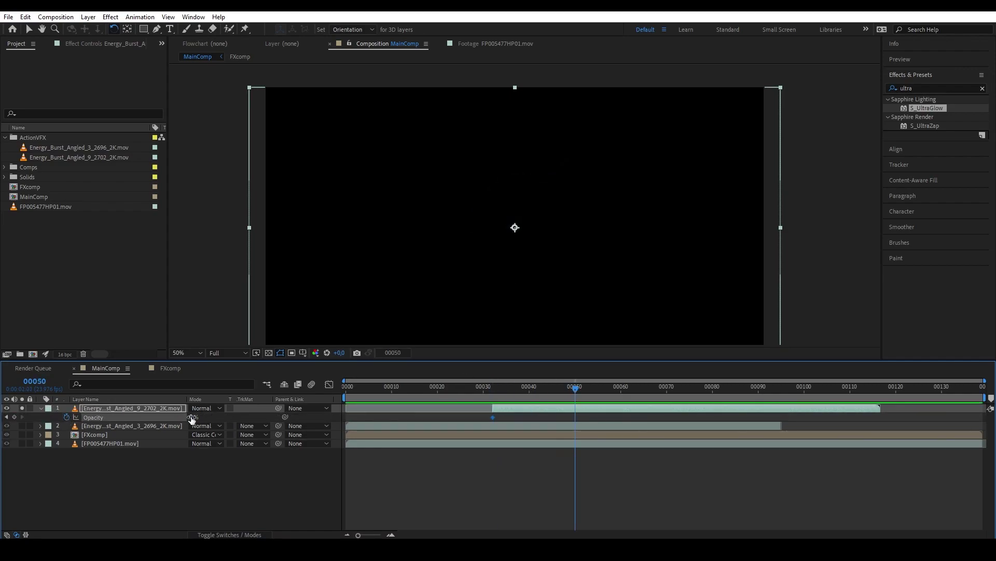
{"action": "left_click_drag", "start_coordinate": [192, 417], "coordinate": [322, 415]}
Step: Solo the Energy_Burst_Angled_3 clip, trim its start to frame 24 and keyframe its opacity from 0% there to 100% at frame 46
{"action": "left_click_drag", "start_coordinate": [537, 389], "coordinate": [458, 391]}
{"action": "left_click", "coordinate": [22, 408]}
{"action": "left_click", "coordinate": [22, 425]}
{"action": "left_click", "coordinate": [437, 423]}
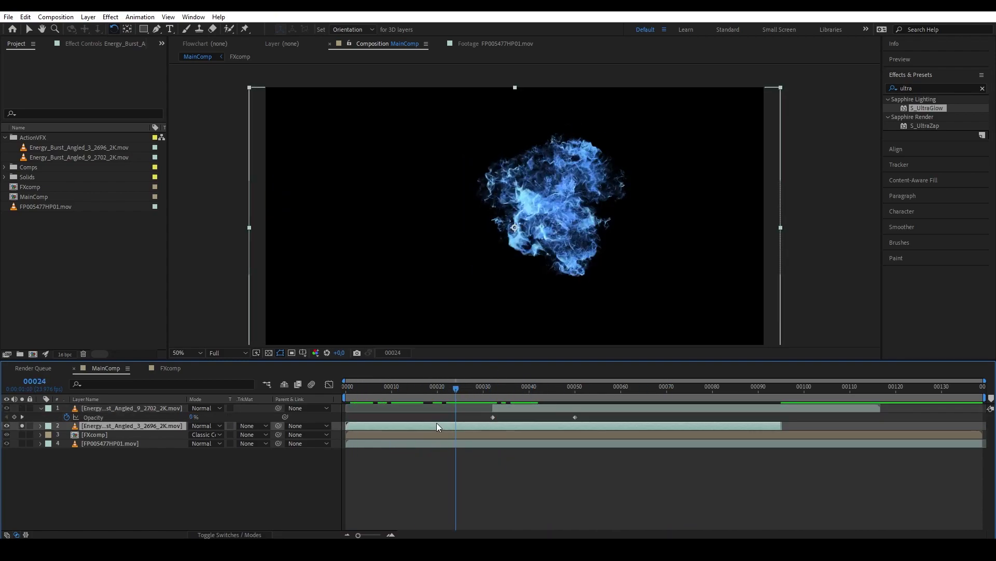
{"action": "key", "text": "alt+bracketleft"}
{"action": "key", "text": "alt+shift+t"}
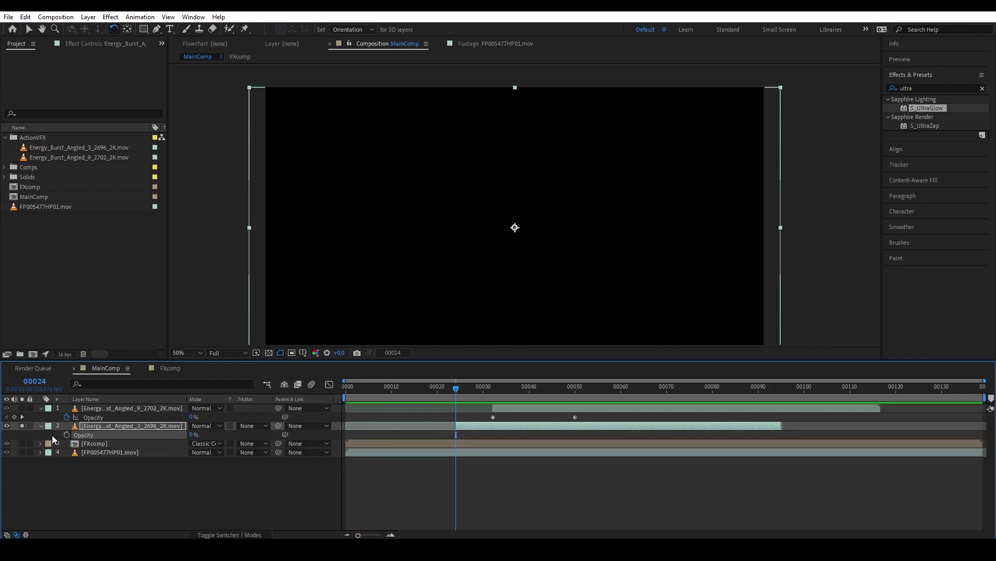
{"action": "left_click_drag", "start_coordinate": [458, 391], "coordinate": [556, 409]}
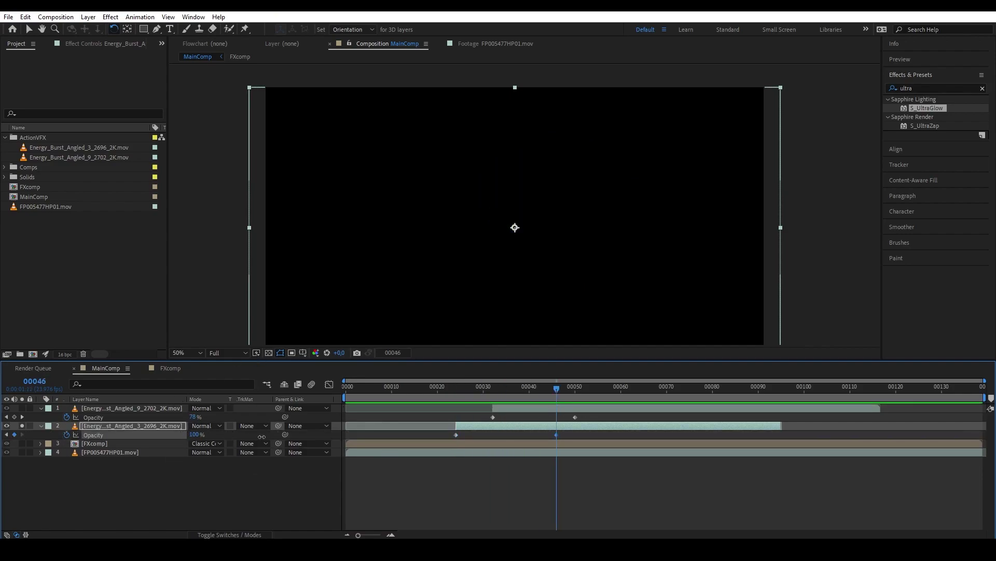
Step: Shift the Energy_Burst_Angled_9 layer so its trimmed start falls at frame 46, and unsolo both burst clips
{"action": "left_click_drag", "start_coordinate": [456, 390], "coordinate": [627, 414]}
{"action": "left_click_drag", "start_coordinate": [452, 386], "coordinate": [525, 414]}
{"action": "left_click_drag", "start_coordinate": [22, 426], "coordinate": [23, 408]}
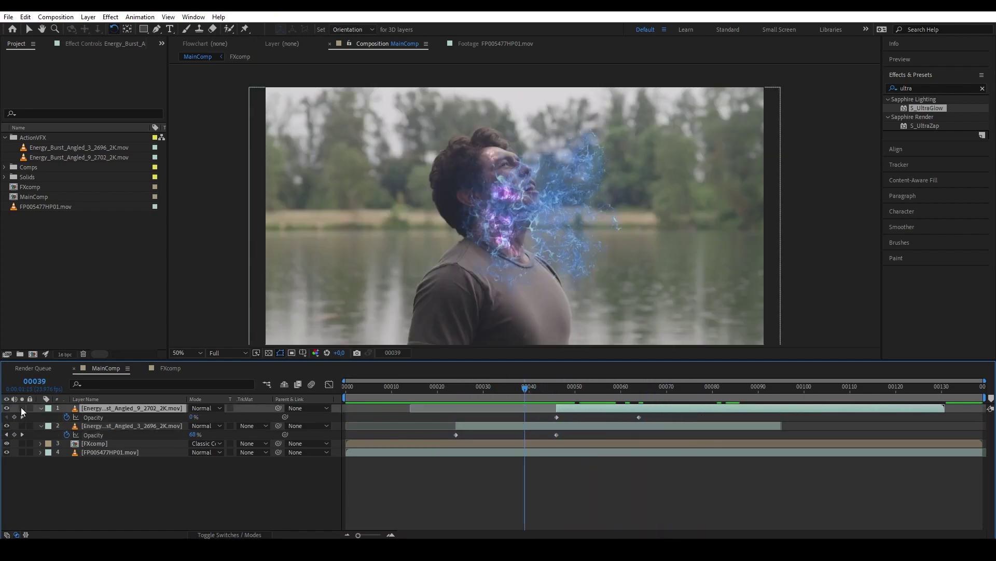
Step: Move the Energy_Burst_Angled_3 clip behind the man's neck and scale it down to 42%
{"action": "left_click", "coordinate": [495, 391]}
{"action": "left_click", "coordinate": [102, 426]}
{"action": "scroll", "coordinate": [617, 215], "scroll_direction": "up", "scroll_amount": 1}
{"action": "left_click_drag", "start_coordinate": [619, 215], "coordinate": [474, 244]}
{"action": "key", "text": "ctrl+z"}
{"action": "key", "text": "v"}
{"action": "left_click_drag", "start_coordinate": [593, 221], "coordinate": [382, 258]}
{"action": "scroll", "coordinate": [405, 270], "scroll_direction": "down", "scroll_amount": 1}
{"action": "left_click_drag", "start_coordinate": [497, 392], "coordinate": [529, 394]}
{"action": "key", "text": "s"}
{"action": "left_click_drag", "start_coordinate": [209, 434], "coordinate": [183, 430]}
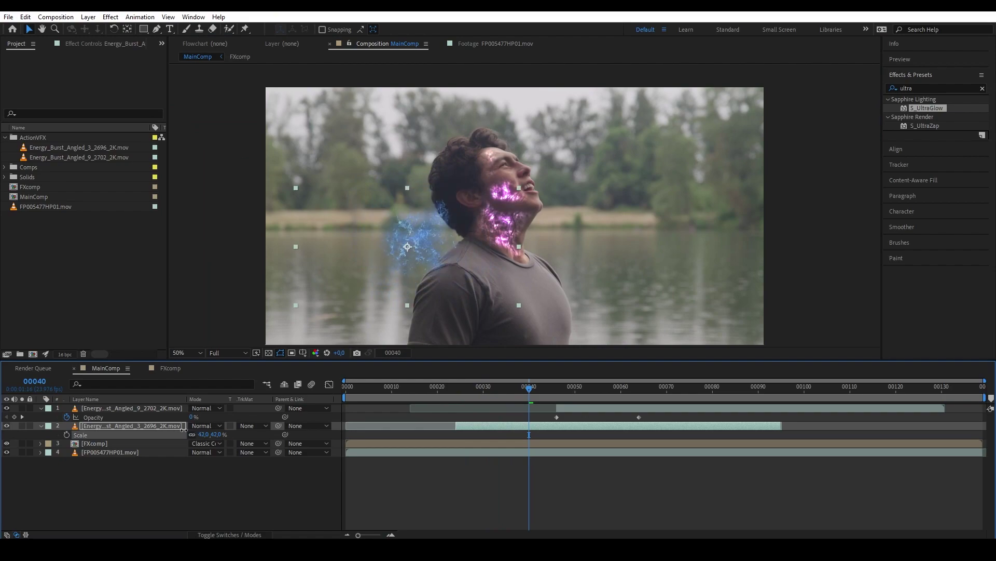
Step: Rotate the Energy_Burst_Angled_3 clip to 18°, scale it to 32% and position it over the man's neck
{"action": "left_click_drag", "start_coordinate": [425, 229], "coordinate": [485, 217]}
{"action": "key", "text": "r"}
{"action": "left_click_drag", "start_coordinate": [203, 434], "coordinate": [211, 434]}
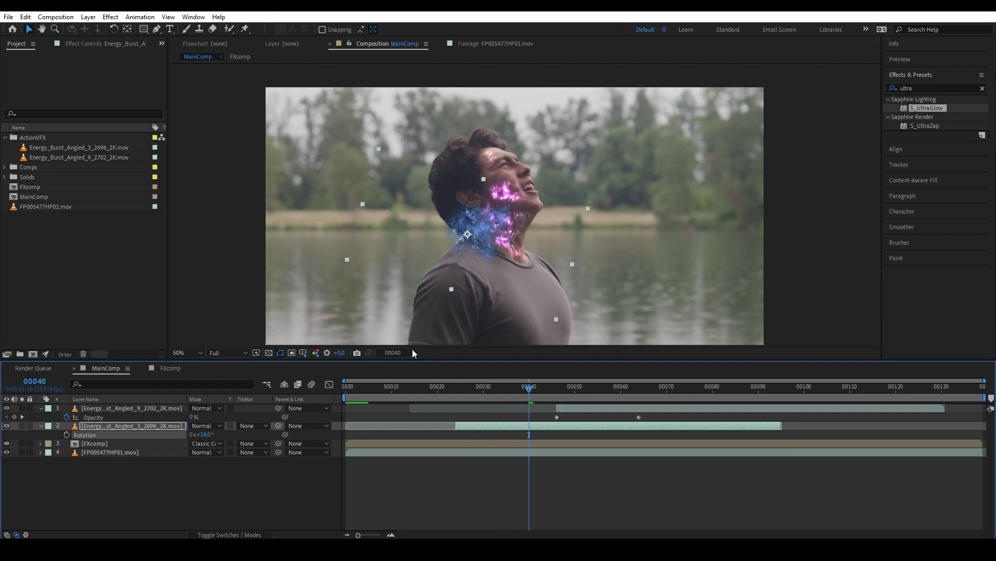
{"action": "left_click_drag", "start_coordinate": [486, 249], "coordinate": [497, 236]}
{"action": "key", "text": "s"}
{"action": "left_click_drag", "start_coordinate": [218, 434], "coordinate": [213, 434]}
{"action": "left_click_drag", "start_coordinate": [509, 210], "coordinate": [510, 209]}
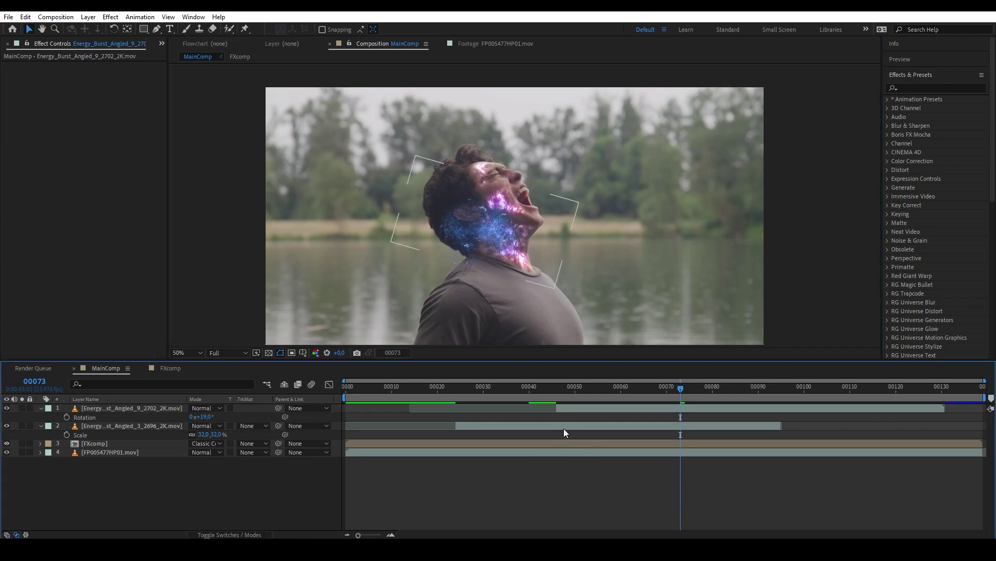
Step: Duplicate both energy burst clips, shift the copies about 47 frames later and check their placement over the neck
{"action": "left_click", "coordinate": [560, 425]}
{"action": "left_click", "coordinate": [583, 410], "text": "shift"}
{"action": "key", "text": "ctrl+d"}
{"action": "left_click_drag", "start_coordinate": [480, 417], "coordinate": [700, 423]}
{"action": "left_click", "coordinate": [722, 491]}
{"action": "left_click", "coordinate": [708, 417]}
{"action": "left_click", "coordinate": [476, 214]}
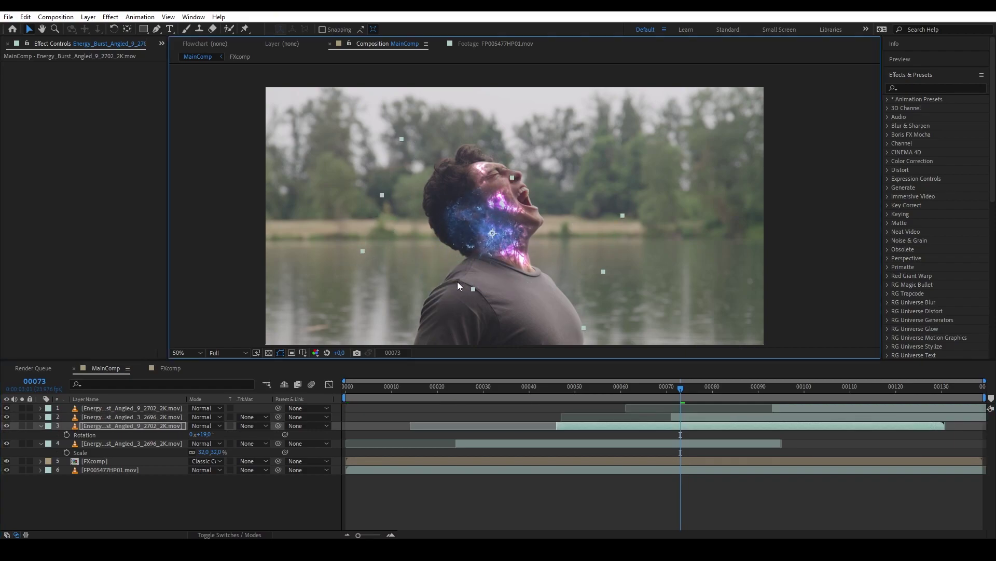
{"action": "left_click", "coordinate": [800, 388]}
{"action": "left_click", "coordinate": [828, 410]}
{"action": "left_click", "coordinate": [544, 388]}
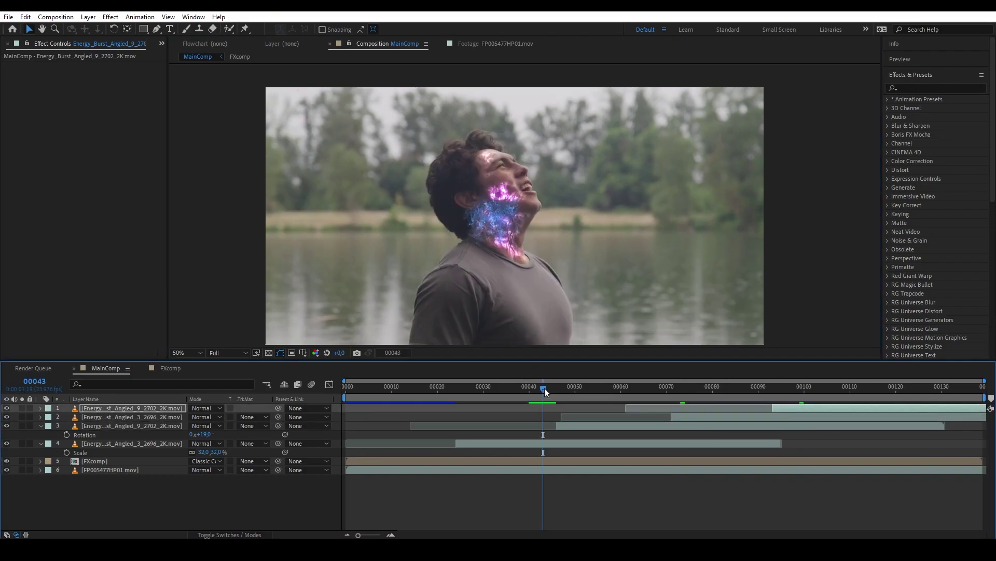
Step: Apply Hue/Saturation to the energy burst clips with Master Hue at 93° and check the color at several frames
{"action": "left_click", "coordinate": [919, 88]}
{"action": "type", "text": "hue"}
{"action": "left_click_drag", "start_coordinate": [939, 152], "coordinate": [513, 444]}
{"action": "left_click_drag", "start_coordinate": [106, 116], "coordinate": [155, 115]}
{"action": "scroll", "coordinate": [436, 296], "scroll_direction": "up", "scroll_amount": 1}
{"action": "scroll", "coordinate": [439, 291], "scroll_direction": "down", "scroll_amount": 1}
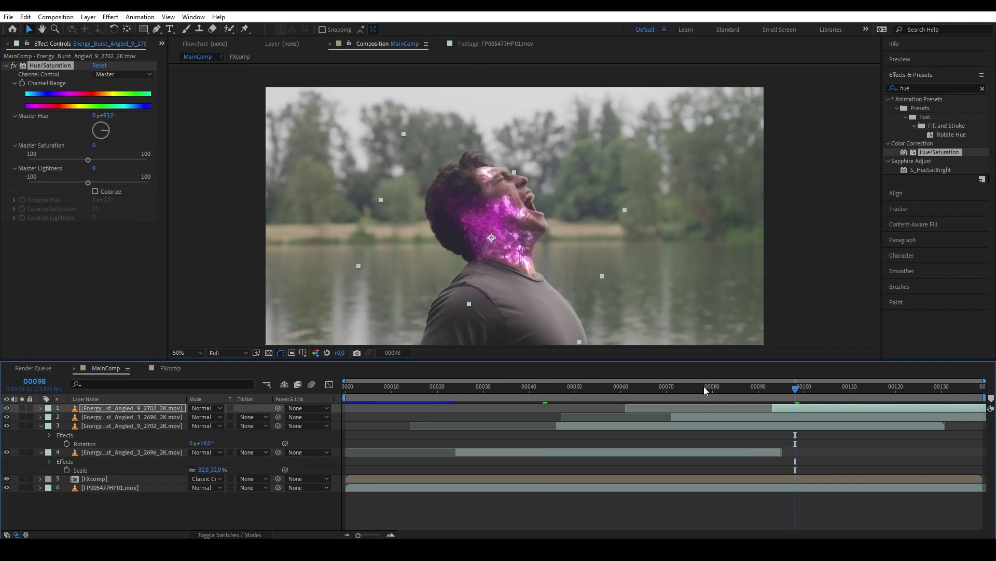
{"action": "left_click", "coordinate": [501, 386]}
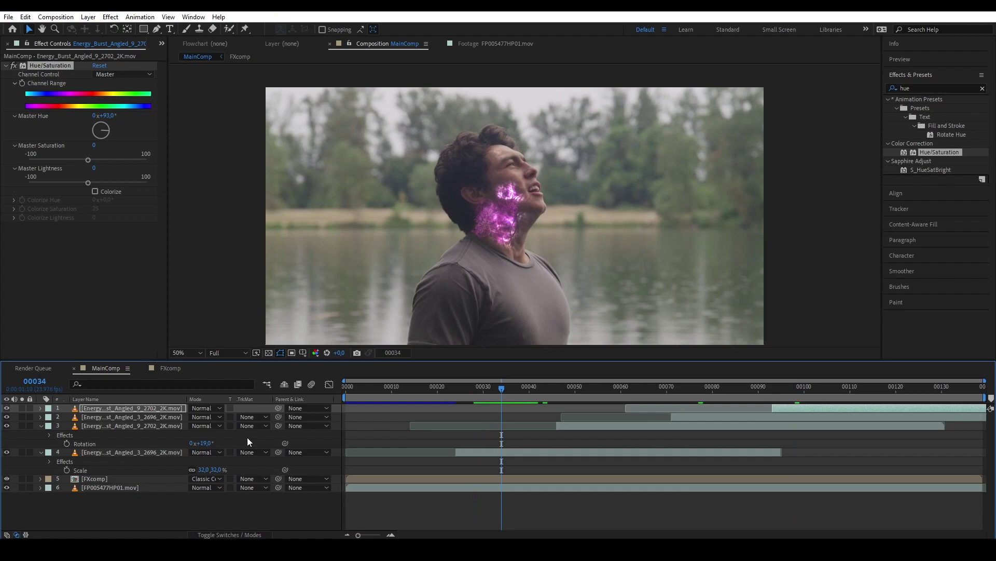
Step: Create PowerMesh nulls from the FP005477HP01.mov layer's Mocha Pro effect and select meshNull_208 on the neck
{"action": "left_click", "coordinate": [111, 487]}
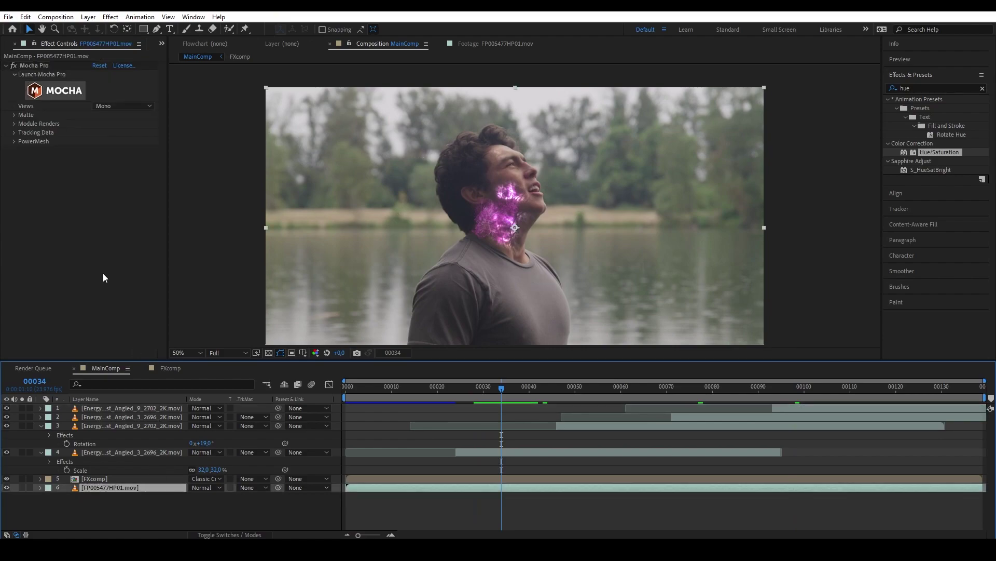
{"action": "left_click", "coordinate": [14, 141]}
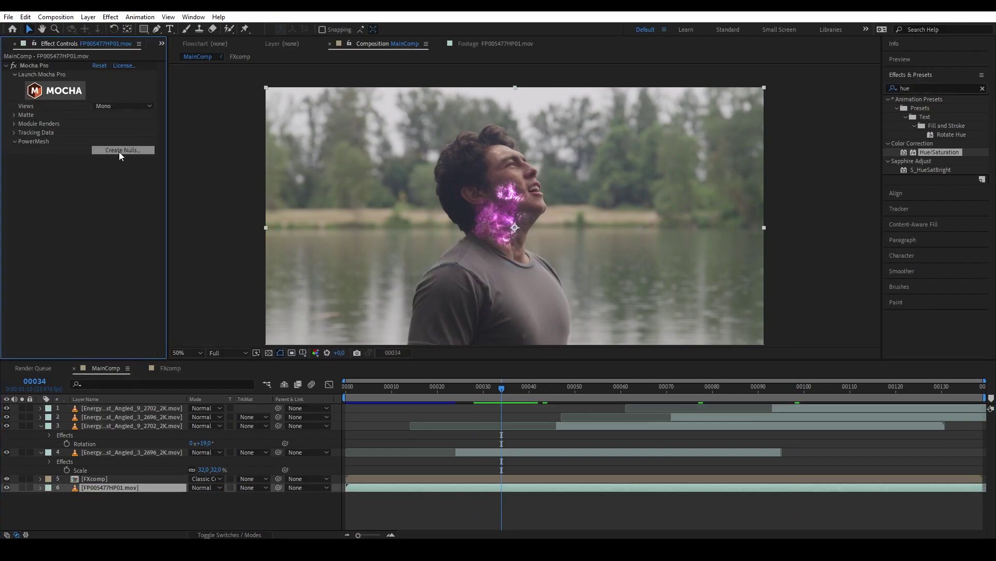
{"action": "left_click", "coordinate": [530, 288]}
{"action": "scroll", "coordinate": [501, 232], "scroll_direction": "up", "scroll_amount": 1}
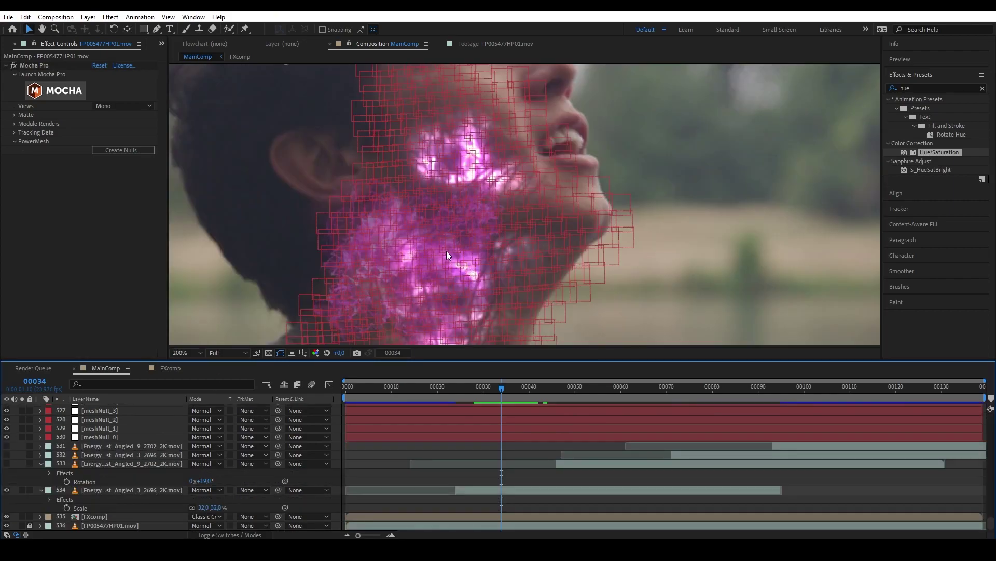
{"action": "left_click", "coordinate": [432, 266]}
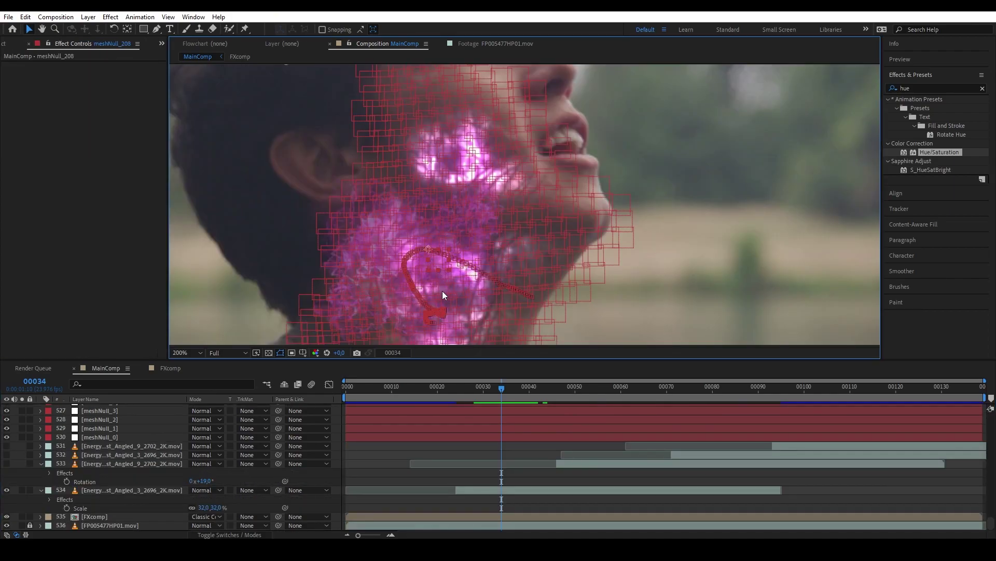
Step: Keep meshNull_244 on the neck and delete all the other PowerMesh nulls from MainComp
{"action": "left_click", "coordinate": [452, 275]}
{"action": "left_click", "coordinate": [48, 470]}
{"action": "left_click", "coordinate": [71, 353]}
{"action": "left_click", "coordinate": [136, 461]}
{"action": "left_click_drag", "start_coordinate": [991, 474], "coordinate": [992, 399]}
{"action": "key", "text": "ctrl+a"}
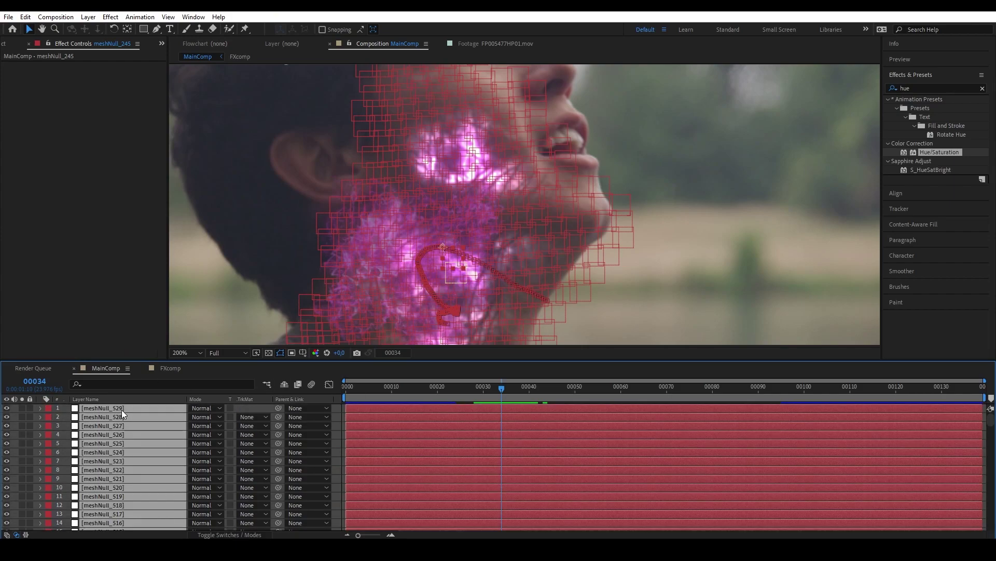
{"action": "key", "text": "Delete"}
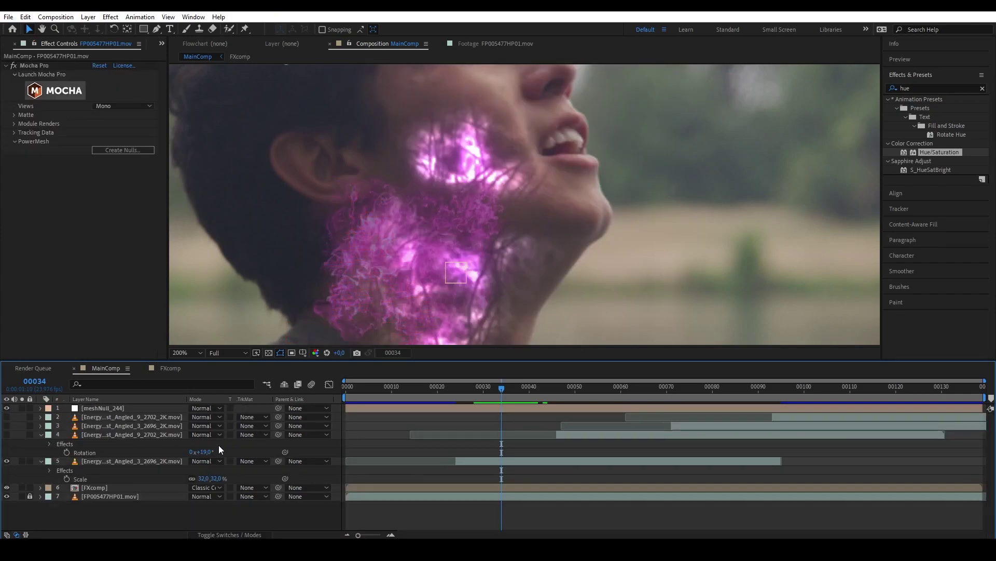
Step: Turn on visibility for the hidden energy burst clips and parent all four burst clips to meshNull_244
{"action": "left_click", "coordinate": [123, 417]}
{"action": "left_click", "coordinate": [90, 435], "text": "shift"}
{"action": "left_click", "coordinate": [6, 433]}
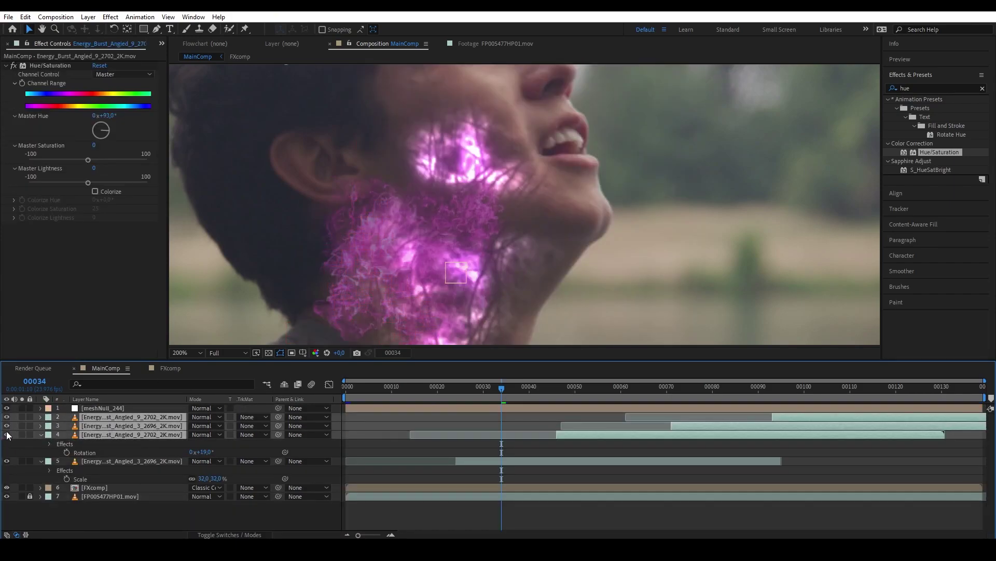
{"action": "left_click", "coordinate": [274, 460], "text": "shift"}
{"action": "left_click_drag", "start_coordinate": [278, 461], "coordinate": [139, 409]}
{"action": "left_click", "coordinate": [139, 408]}
Step: Set the blending mode of all four energy burst clips to Screen
{"action": "scroll", "coordinate": [320, 319], "scroll_direction": "down", "scroll_amount": 1}
{"action": "left_click", "coordinate": [130, 417]}
{"action": "left_click", "coordinate": [141, 434], "text": "shift"}
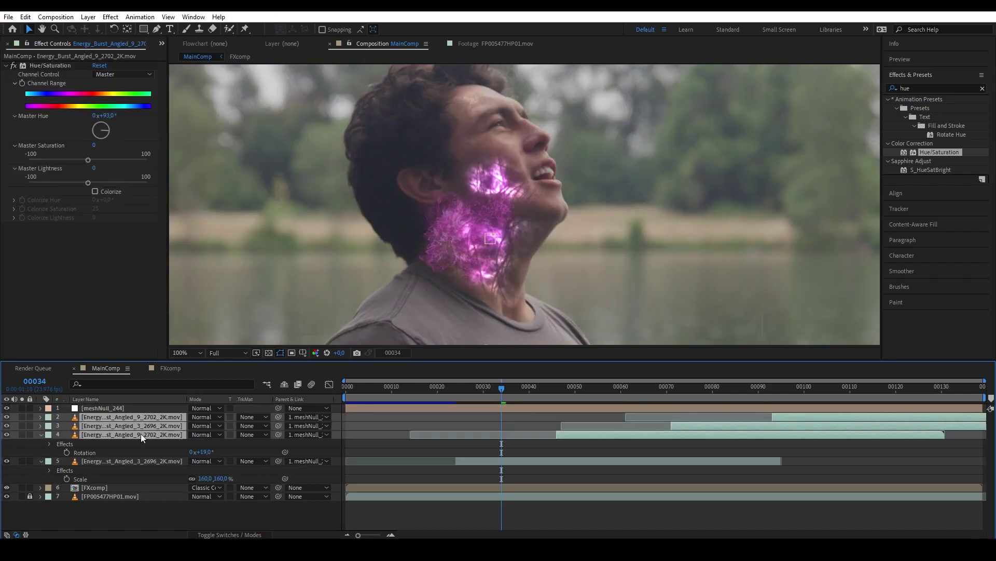
{"action": "left_click", "coordinate": [129, 461], "text": "ctrl"}
{"action": "left_click", "coordinate": [205, 460]}
{"action": "left_click", "coordinate": [239, 143]}
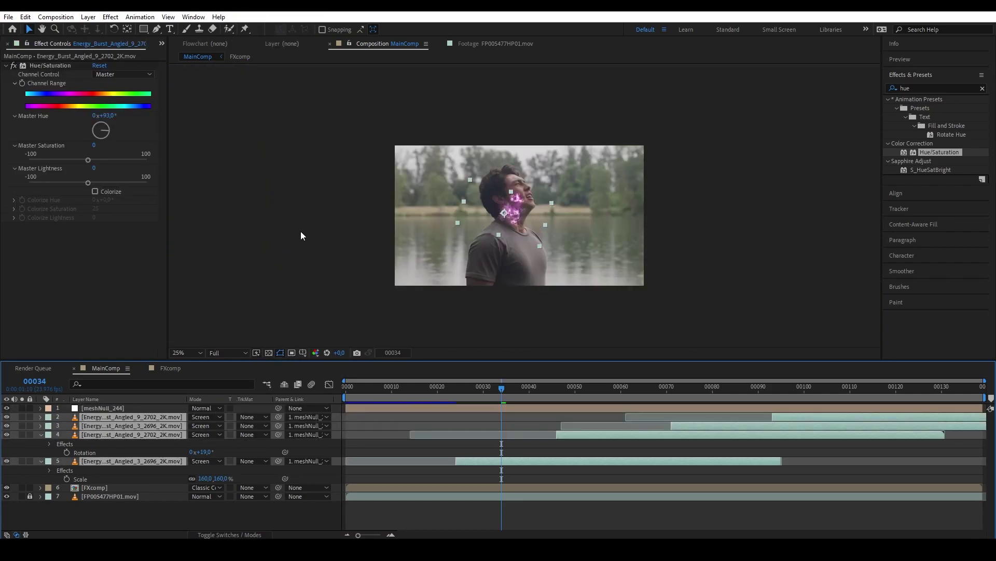
Step: Play back MainComp from frame 34 and scrub through the following frames to check the energy bursts on the neck
{"action": "left_click", "coordinate": [279, 218]}
{"action": "scroll", "coordinate": [278, 218], "scroll_direction": "up", "scroll_amount": 2}
{"action": "left_click_drag", "start_coordinate": [353, 258], "coordinate": [340, 231]}
{"action": "key", "text": "space"}
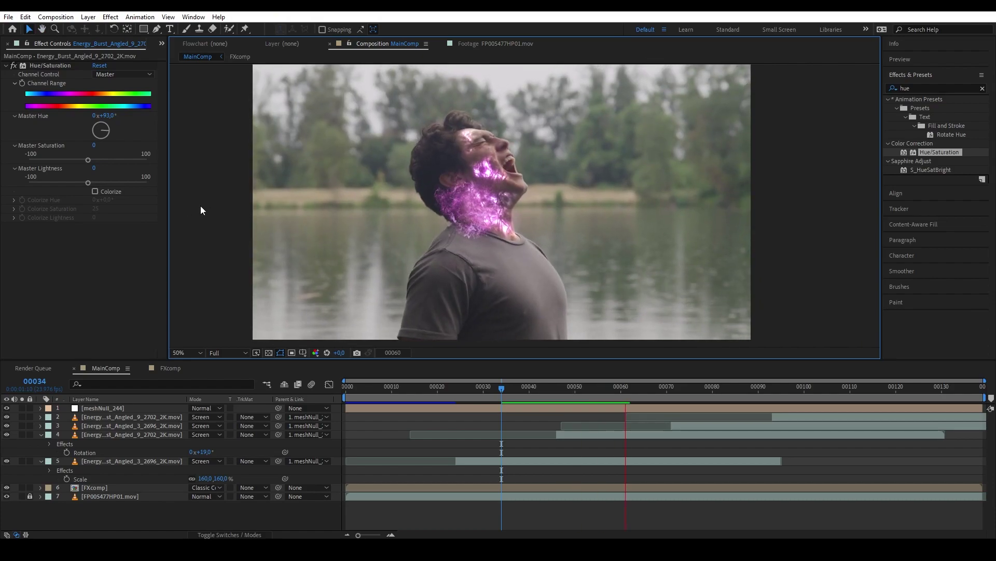
{"action": "key", "text": "space"}
{"action": "left_click_drag", "start_coordinate": [512, 388], "coordinate": [694, 393]}
{"action": "left_click", "coordinate": [460, 202]}
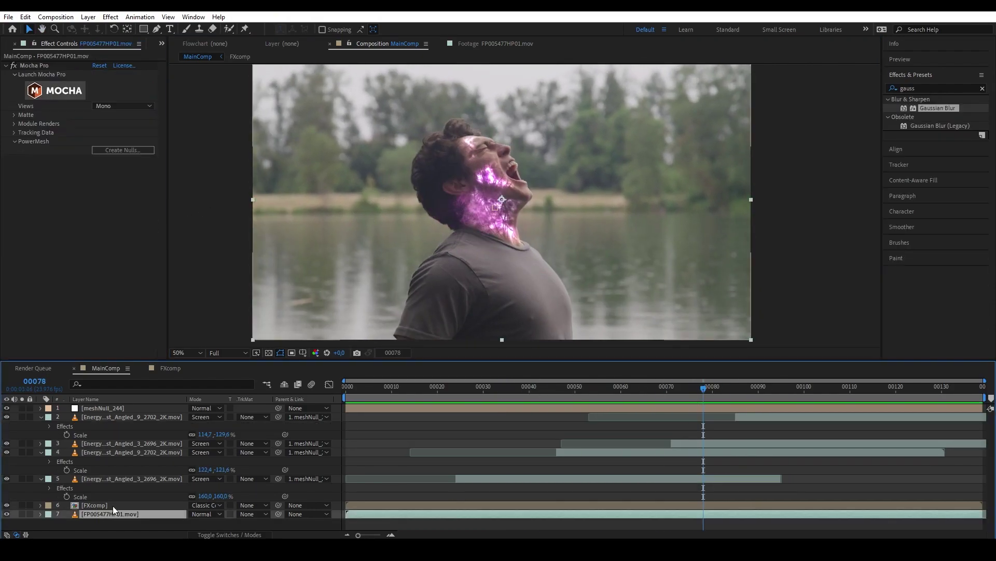
Step: Apply Curves to the FP005477HP01.mov layer and increase contrast by pulling the white and black points inward
{"action": "left_click", "coordinate": [927, 88]}
{"action": "type", "text": "curv"}
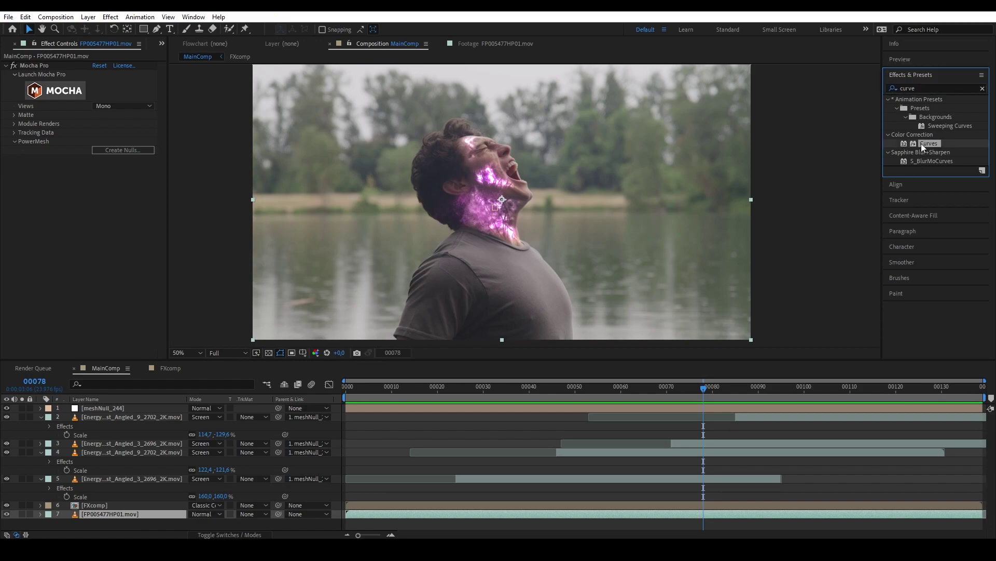
{"action": "double_click", "coordinate": [922, 145]}
{"action": "left_click_drag", "start_coordinate": [147, 198], "coordinate": [121, 204]}
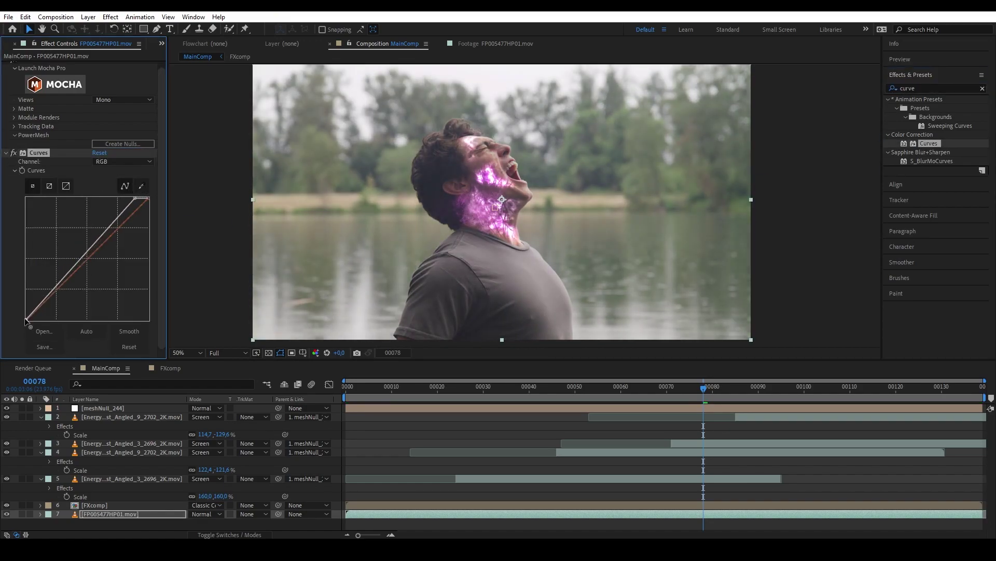
{"action": "left_click_drag", "start_coordinate": [26, 320], "coordinate": [39, 321]}
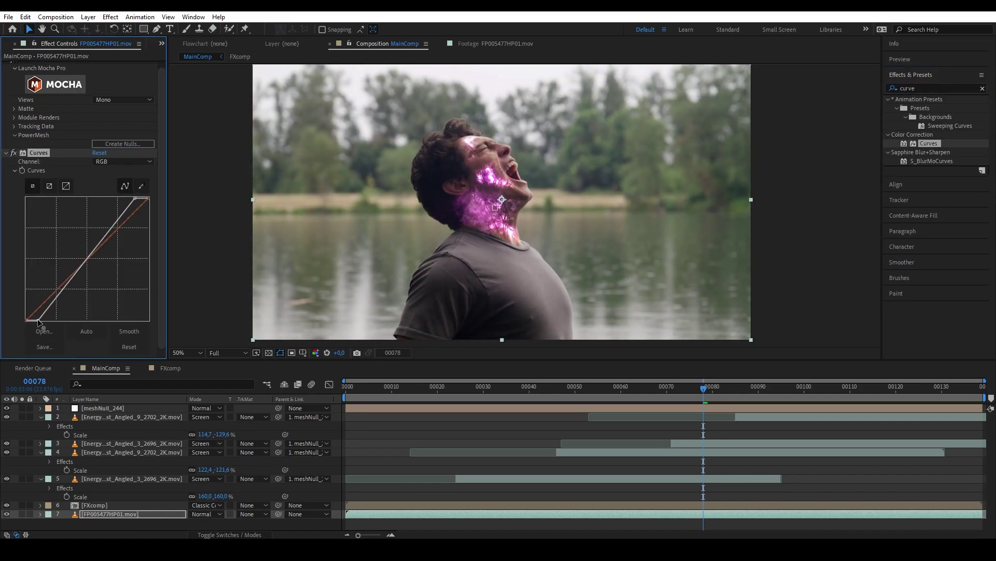
{"action": "left_click", "coordinate": [245, 227]}
Step: Refine the footage's Curves with slightly lifted midtones and a white point pulled further in, and preview the composition from the start
{"action": "left_click", "coordinate": [644, 515]}
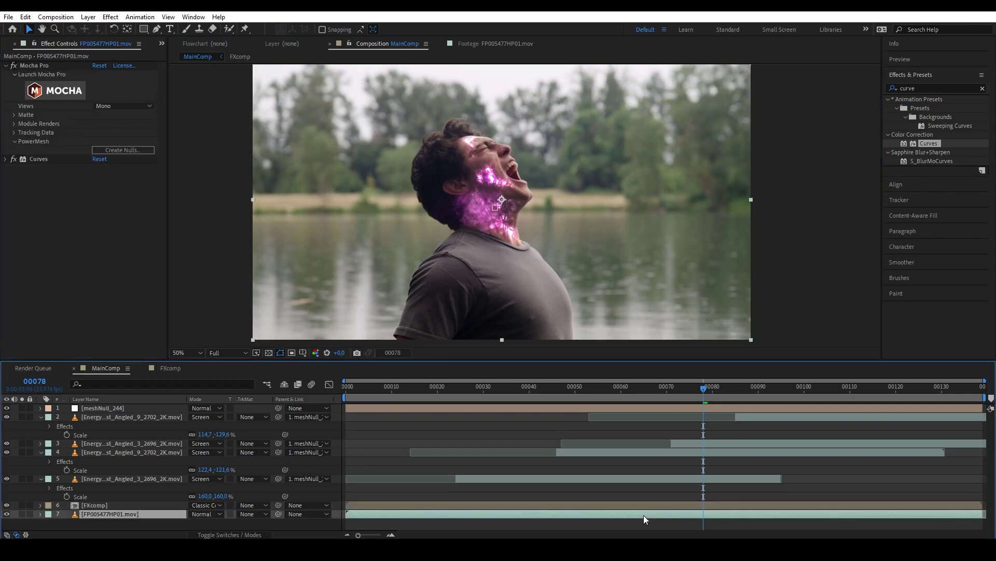
{"action": "left_click", "coordinate": [5, 158]}
{"action": "mouse_move", "coordinate": [88, 258]}
{"action": "left_mouse_down"}
{"action": "mouse_move", "coordinate": [97, 269]}
{"action": "mouse_move", "coordinate": [84, 256]}
{"action": "left_mouse_up"}
{"action": "left_click", "coordinate": [176, 283]}
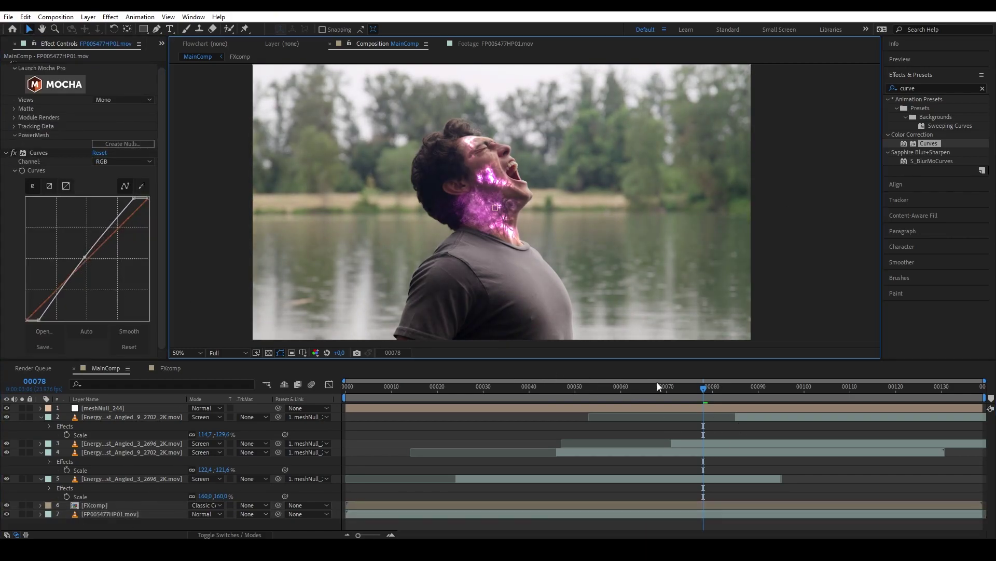
{"action": "left_click", "coordinate": [42, 322]}
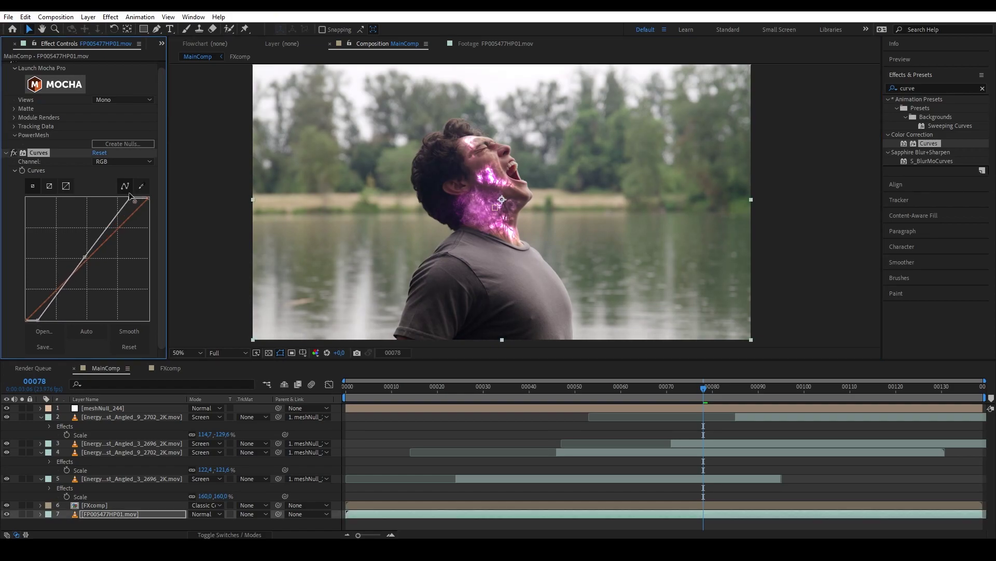
{"action": "left_click", "coordinate": [210, 254]}
{"action": "left_click_drag", "start_coordinate": [462, 387], "coordinate": [344, 389]}
{"action": "key", "text": "space"}
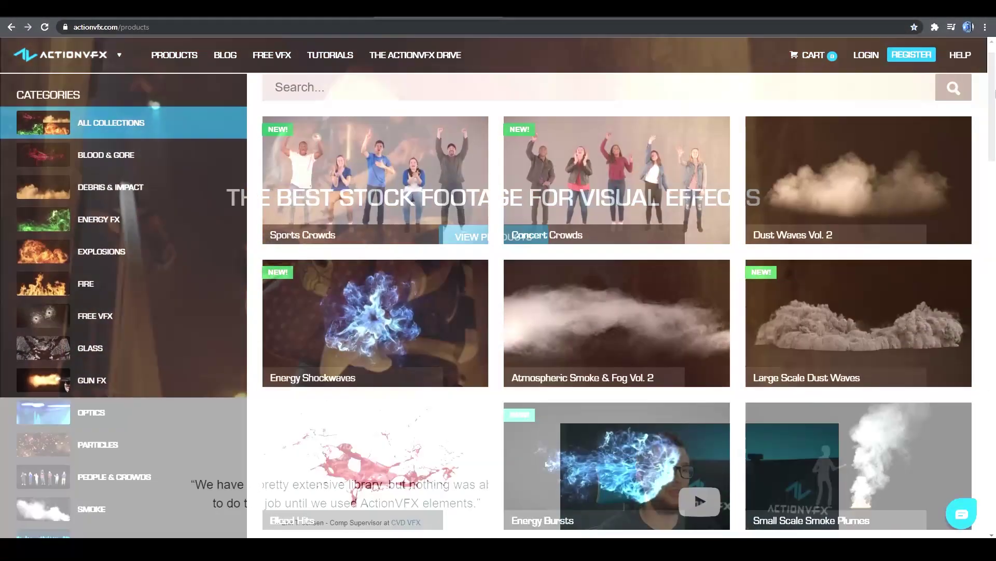
Step: Switch to the web browser and look through the stock footage collections on the ActionVFX products page
{"action": "scroll", "coordinate": [995, 115], "scroll_direction": "down", "scroll_amount": 3}
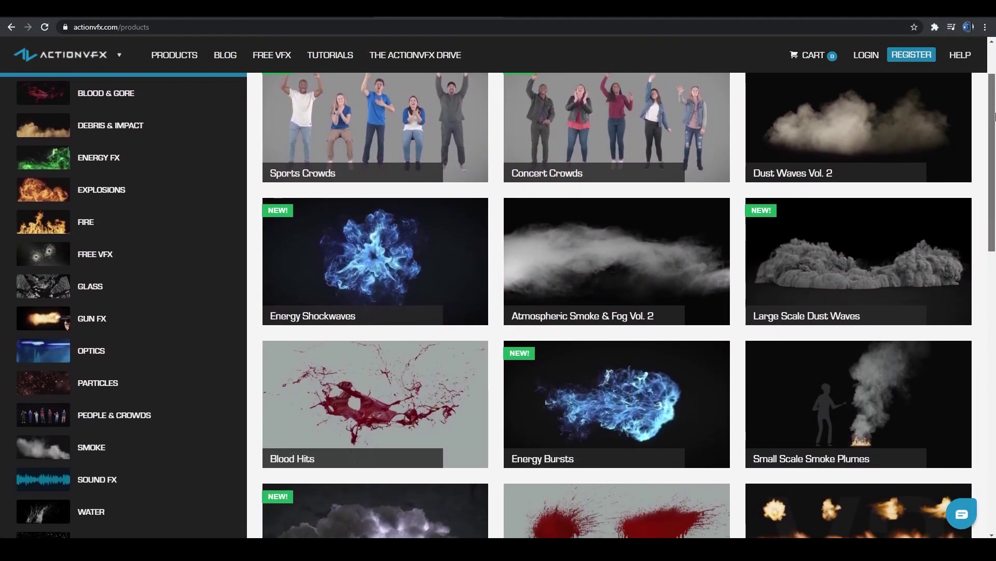
{"action": "left_click_drag", "start_coordinate": [995, 115], "coordinate": [995, 172]}
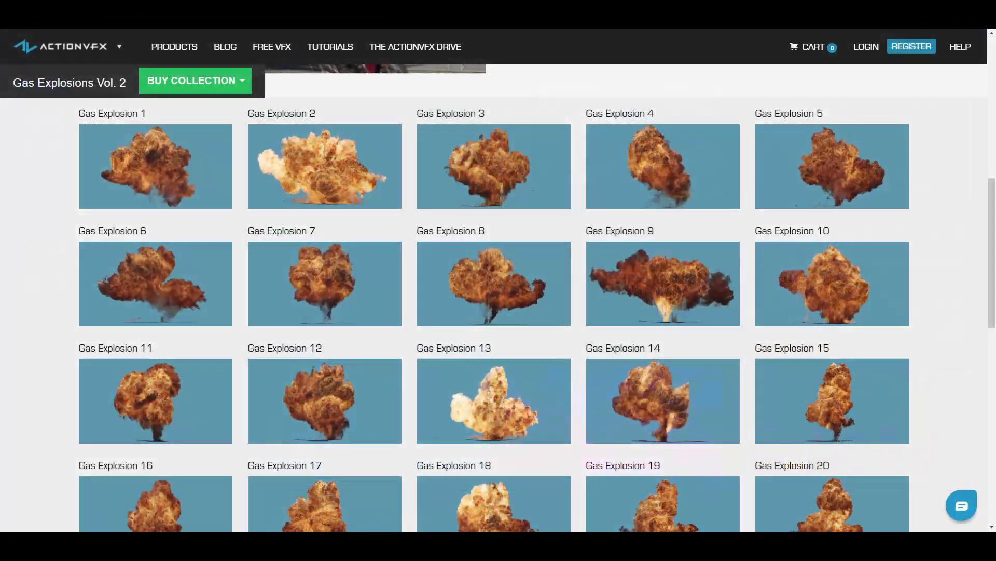